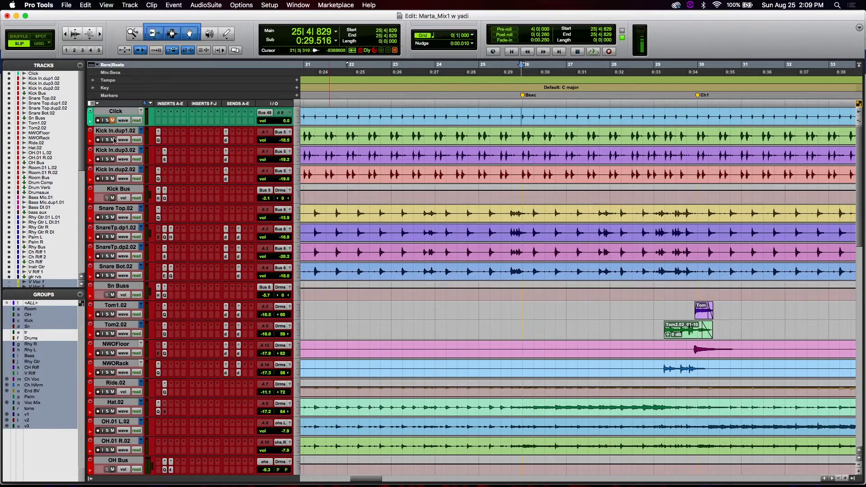
- Solo the Kick In.dup1.02 track and audition it from bar 25
{"action": "left_click", "coordinate": [107, 140]}
{"action": "key", "text": "space"}
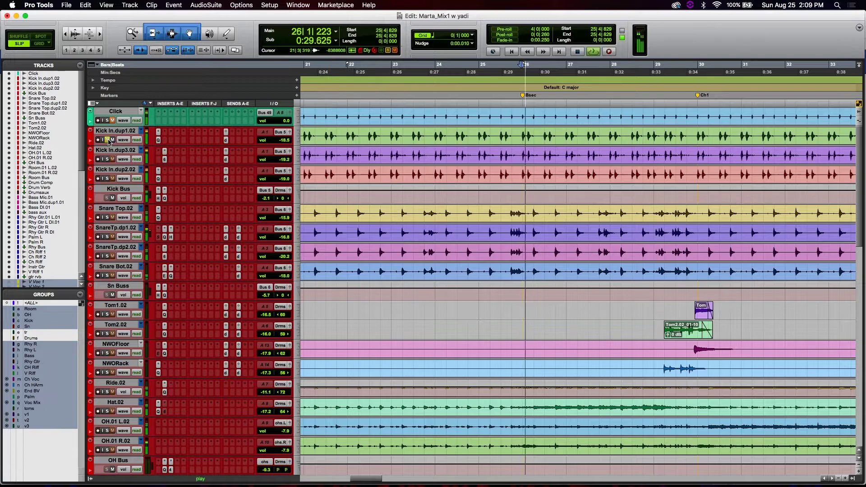
{"action": "key", "text": "space"}
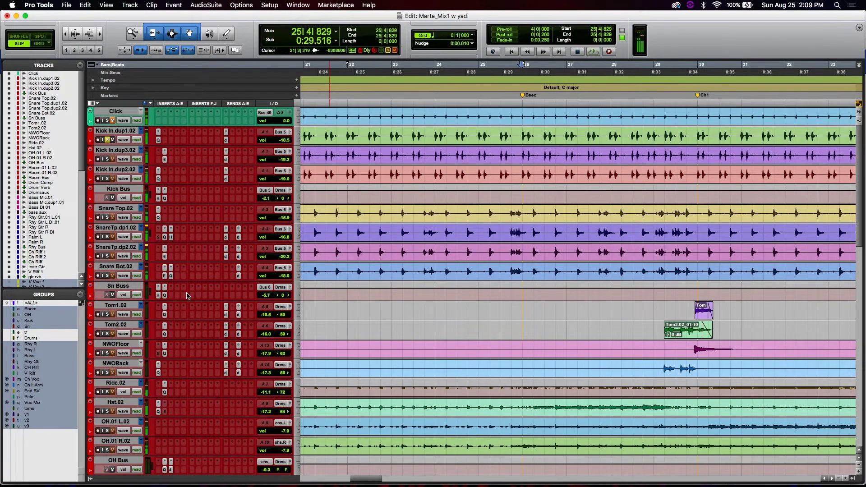
- Bypass the CLA-76 compressor on the Drumsaux track and dismiss its plug-in window
{"action": "scroll", "coordinate": [189, 296], "scroll_direction": "down", "scroll_amount": 10}
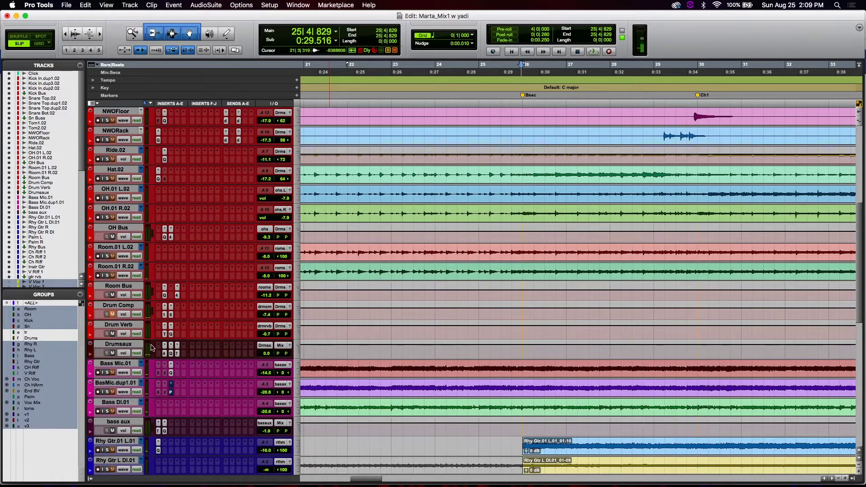
{"action": "left_click", "coordinate": [177, 353]}
{"action": "left_click", "coordinate": [177, 354], "text": "super"}
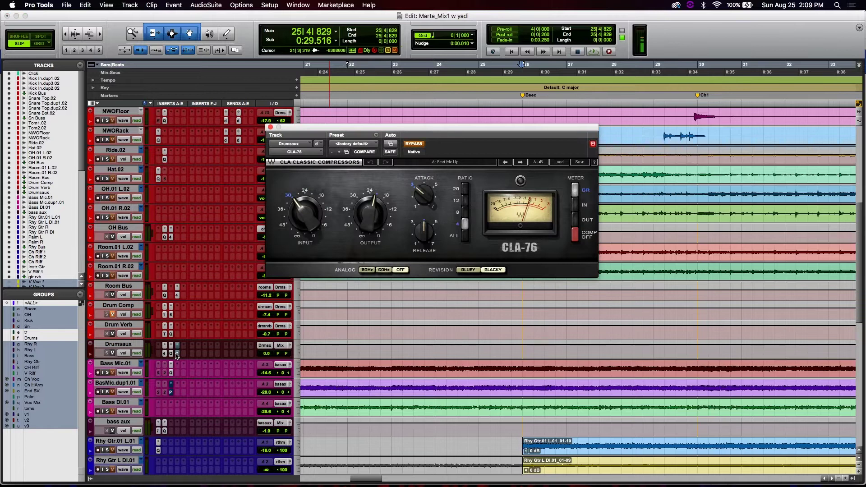
{"action": "left_click", "coordinate": [270, 126]}
- Audition the soloed Kick In.dup1.02 track without the drum bus compressor, followed by Kick In.dup3.02 on its own
{"action": "key", "text": "space"}
{"action": "scroll", "coordinate": [171, 284], "scroll_direction": "up", "scroll_amount": 1}
{"action": "scroll", "coordinate": [170, 284], "scroll_direction": "up", "scroll_amount": 10}
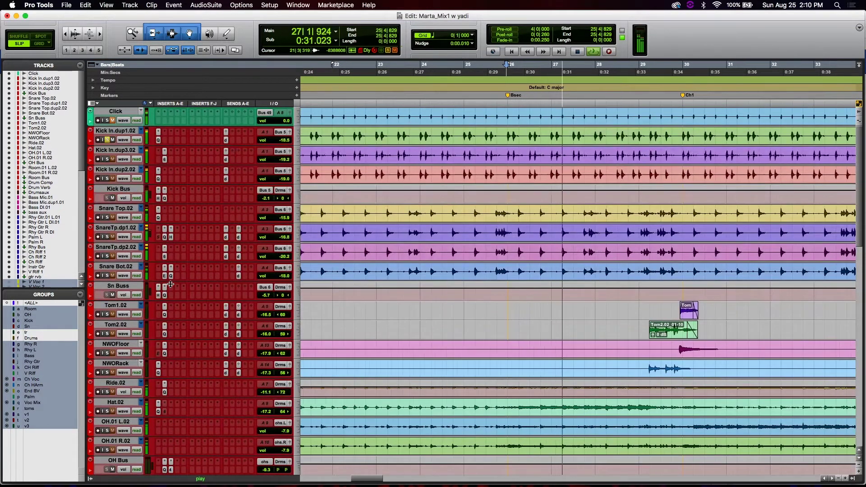
{"action": "key", "text": "space"}
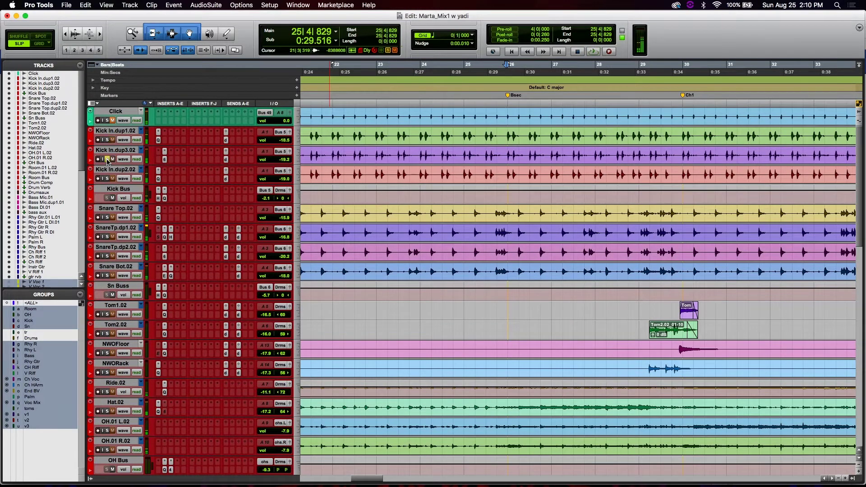
{"action": "key", "text": "space"}
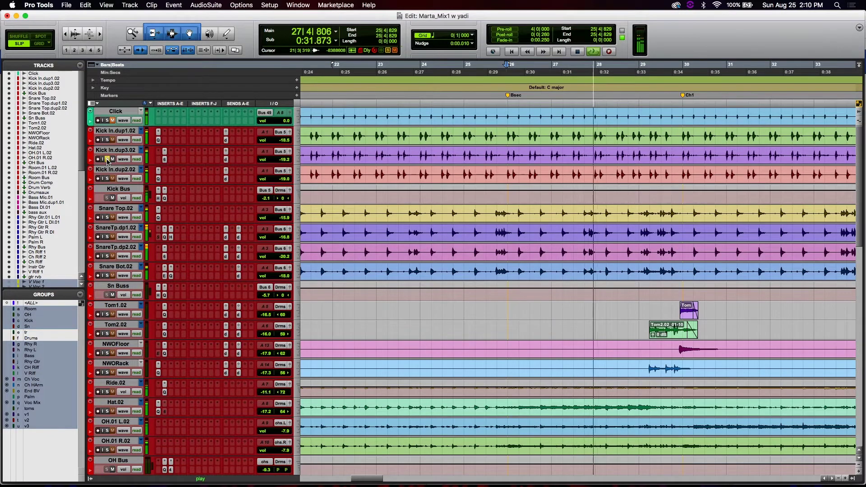
{"action": "key", "text": "space"}
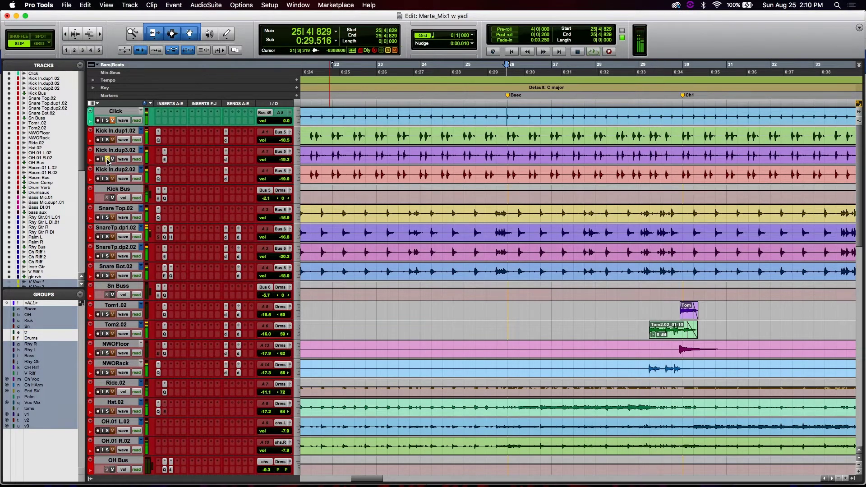
- Solo the Kick In.dup2.02 track and audition it
{"action": "left_click", "coordinate": [109, 179]}
{"action": "key", "text": "space"}
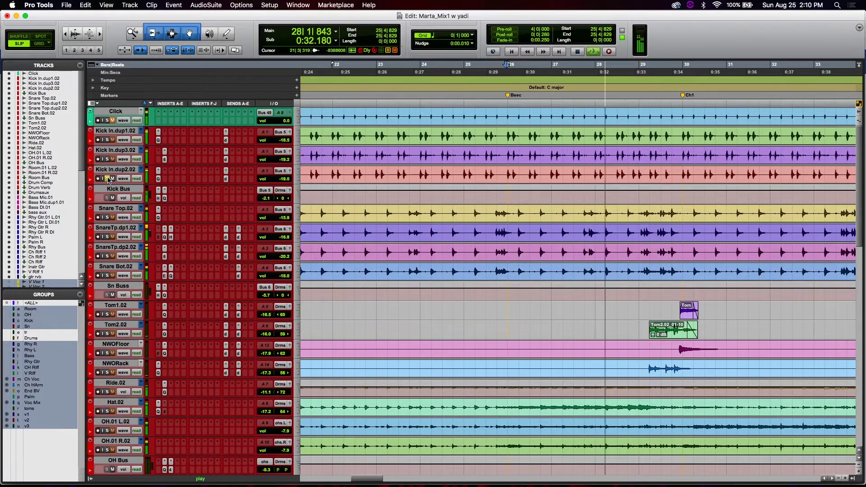
{"action": "key", "text": "space"}
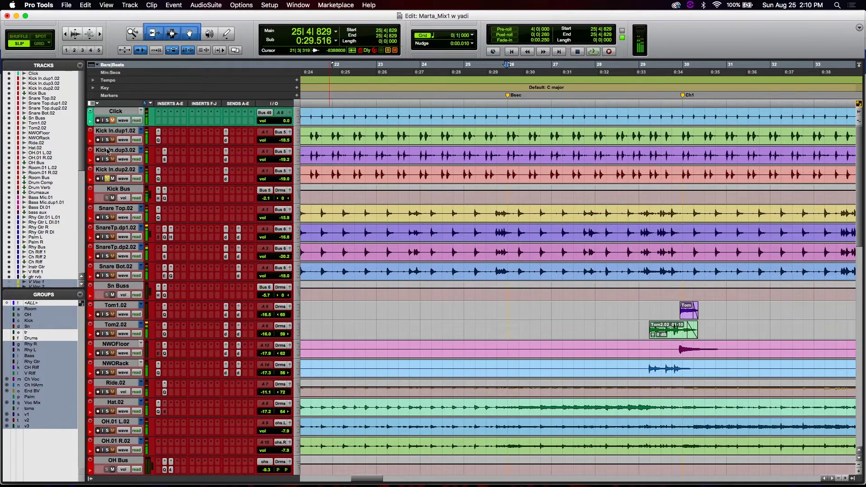
- Compare Kick In.dup1.02 and Kick In.dup3.02 by soloing and playing each in turn
{"action": "left_click", "coordinate": [107, 140]}
{"action": "key", "text": "space"}
{"action": "key", "text": "space"}
{"action": "key", "text": "space"}
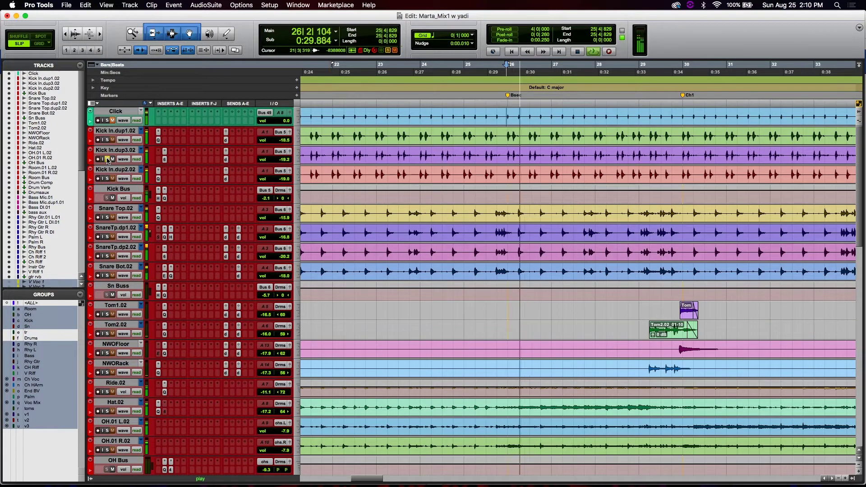
{"action": "key", "text": "space"}
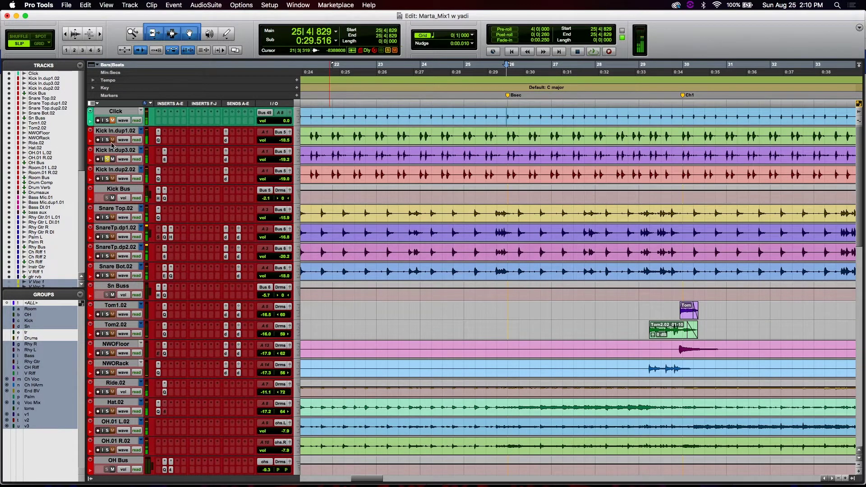
- Examine the insert plug-in settings on Kick In.dup1.02, Kick In.dup3.02 and Kick In.dup2.02 in turn
{"action": "left_click", "coordinate": [159, 143]}
{"action": "left_click", "coordinate": [159, 144]}
{"action": "left_click", "coordinate": [165, 160]}
{"action": "left_click", "coordinate": [165, 161]}
{"action": "left_click", "coordinate": [159, 179]}
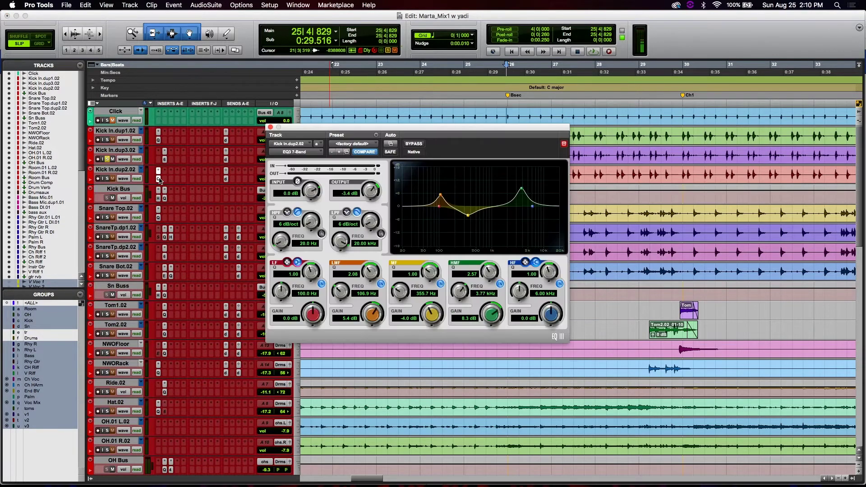
{"action": "left_click", "coordinate": [159, 179]}
- Play the soloed kick briefly and inspect the H-Comp compressor on the Kick Bus
{"action": "key", "text": "space"}
{"action": "key", "text": "space"}
{"action": "left_click", "coordinate": [159, 198]}
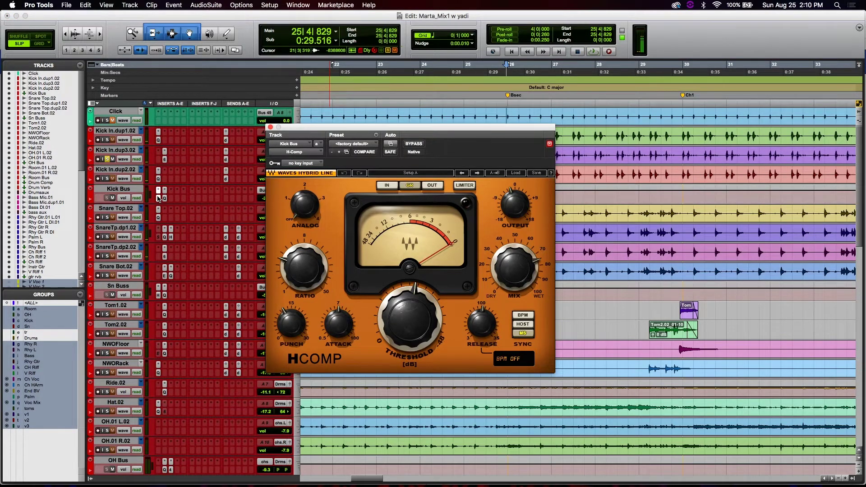
{"action": "left_click", "coordinate": [270, 126]}
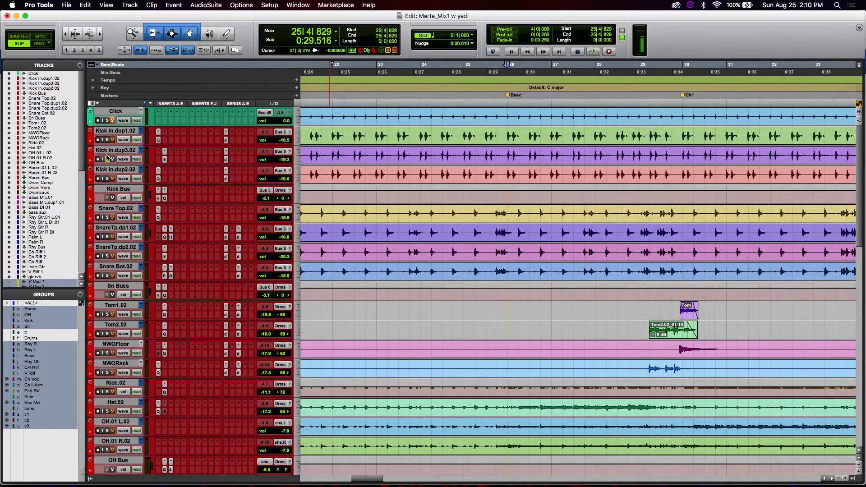
- Locate the Drum Comp track and open the drum comp send of Kick In.dup2.02
{"action": "scroll", "coordinate": [217, 217], "scroll_direction": "down", "scroll_amount": 4}
{"action": "scroll", "coordinate": [218, 218], "scroll_direction": "down", "scroll_amount": 6}
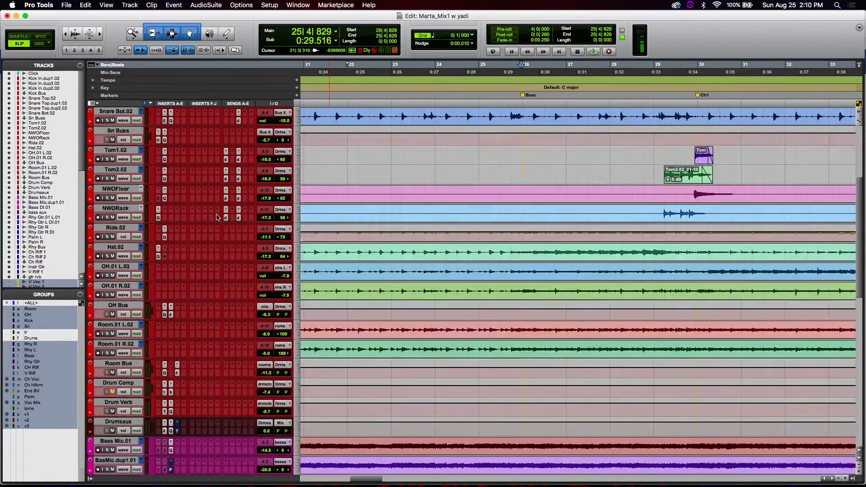
{"action": "left_click", "coordinate": [118, 345]}
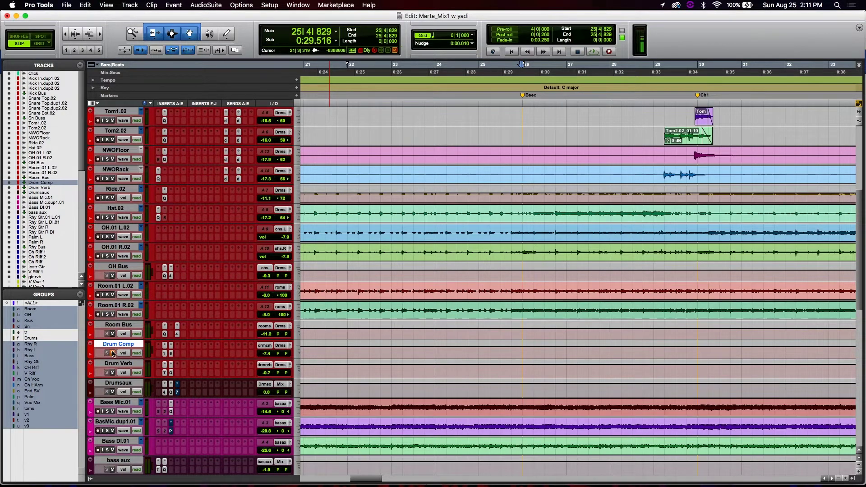
{"action": "scroll", "coordinate": [144, 270], "scroll_direction": "up", "scroll_amount": 5}
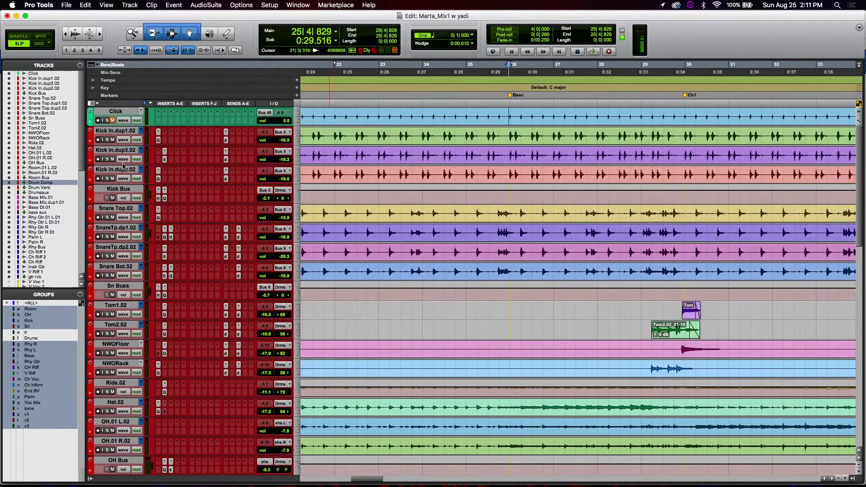
{"action": "left_click", "coordinate": [119, 170]}
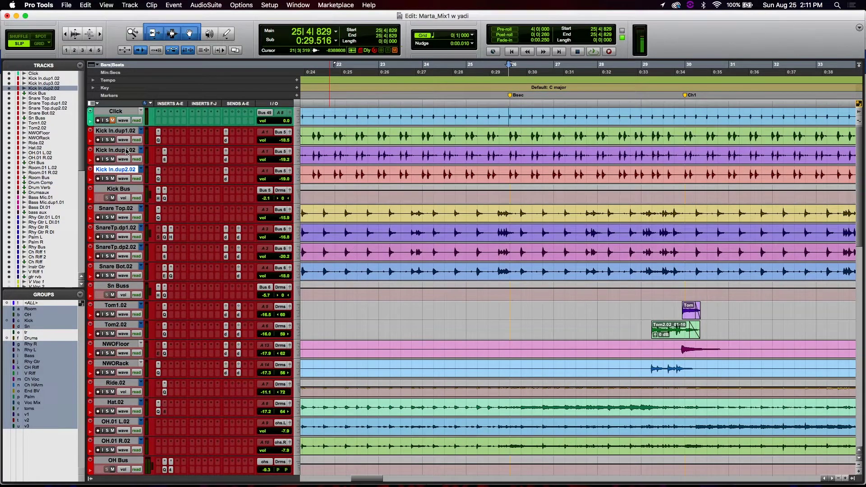
{"action": "left_click", "coordinate": [226, 178]}
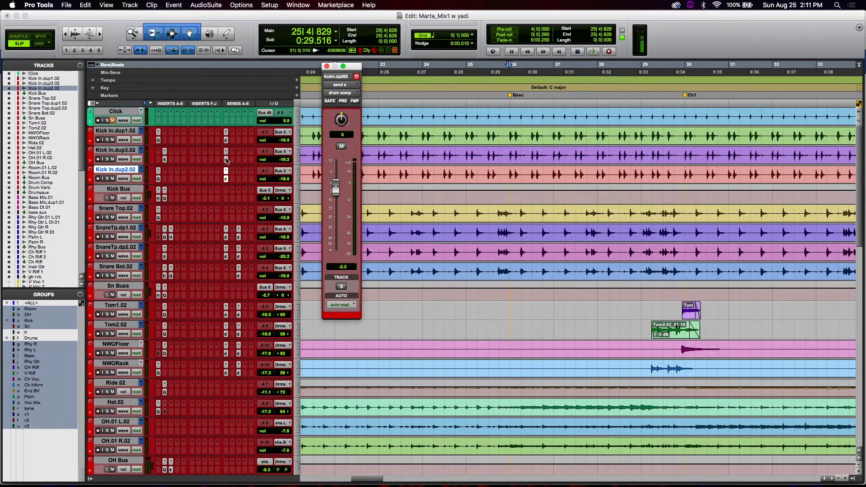
- Select the three Kick In tracks and solo them together
{"action": "left_click", "coordinate": [128, 151]}
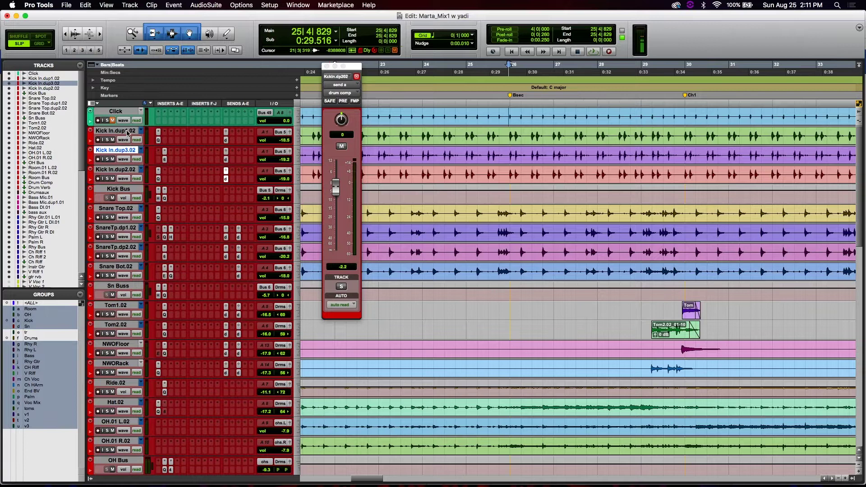
{"action": "left_click", "coordinate": [129, 131]}
{"action": "left_click", "coordinate": [121, 171], "text": "shift"}
{"action": "left_click", "coordinate": [108, 178]}
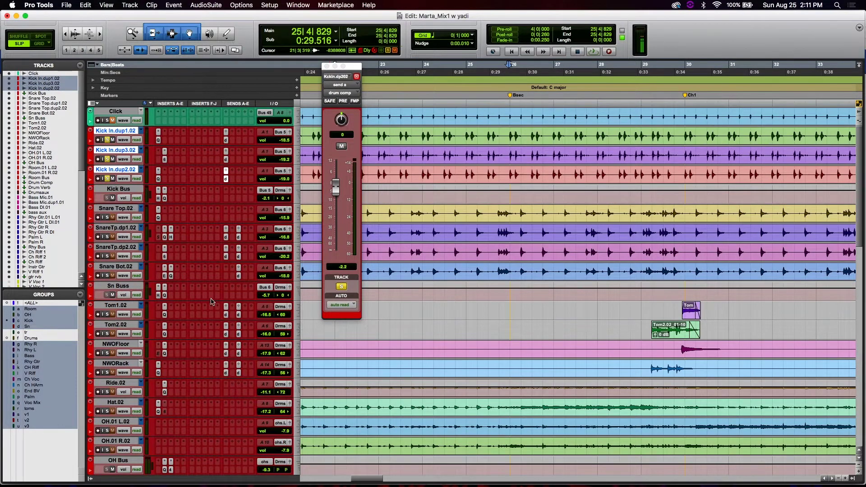
- Inspect the REQ 6 and dbx-160 inserts on Drum Comp while the kicks play, and unmute that track
{"action": "scroll", "coordinate": [213, 302], "scroll_direction": "down", "scroll_amount": 10}
{"action": "key", "text": "space"}
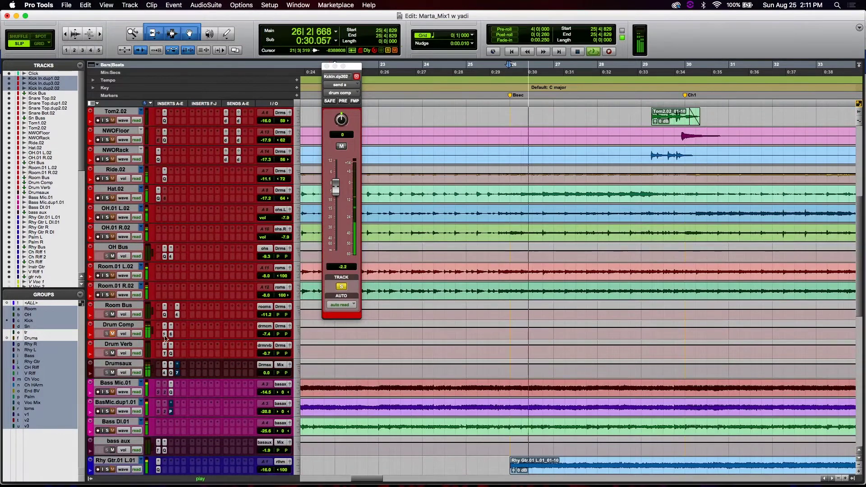
{"action": "left_click", "coordinate": [171, 334]}
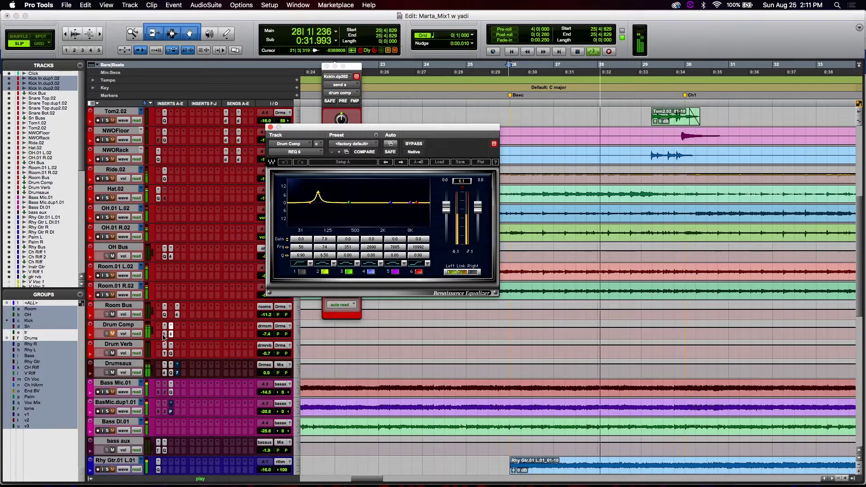
{"action": "left_click", "coordinate": [165, 334]}
{"action": "left_click", "coordinate": [112, 334]}
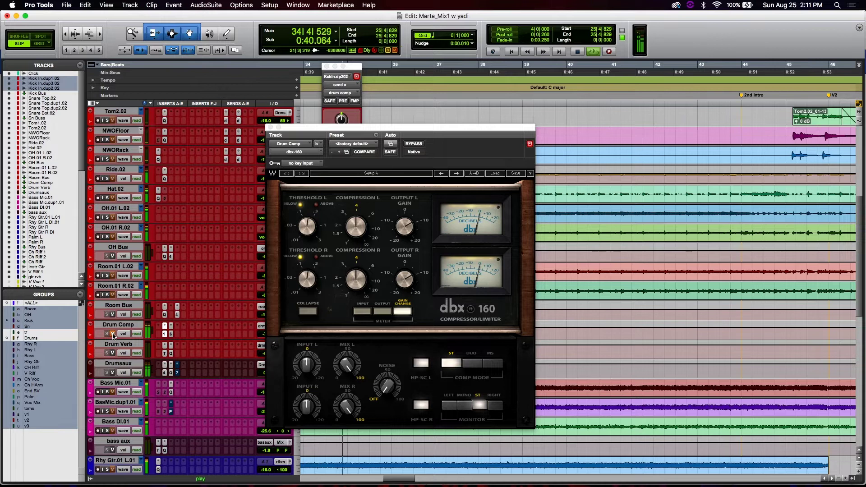
{"action": "key", "text": "space"}
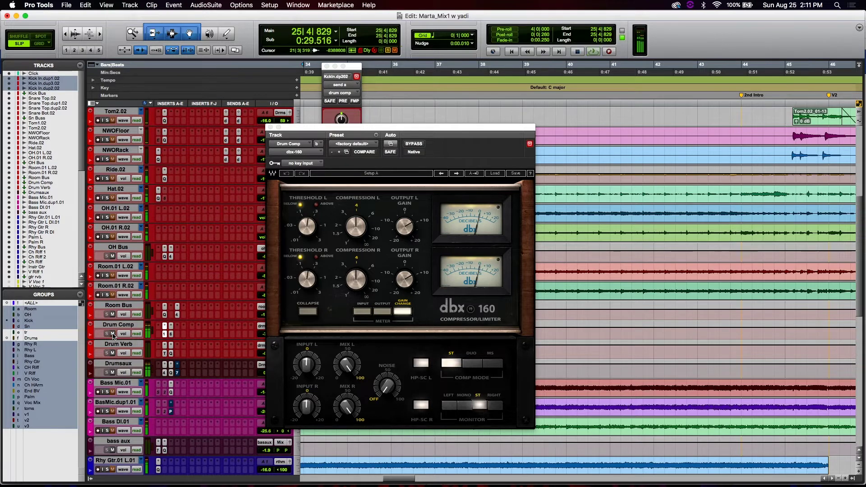
- Add Snare Top.02, SnareTp.dp1.02 and SnareTp.dp2.02 to the soloed tracks and play them with the kicks
{"action": "scroll", "coordinate": [117, 293], "scroll_direction": "up", "scroll_amount": 10}
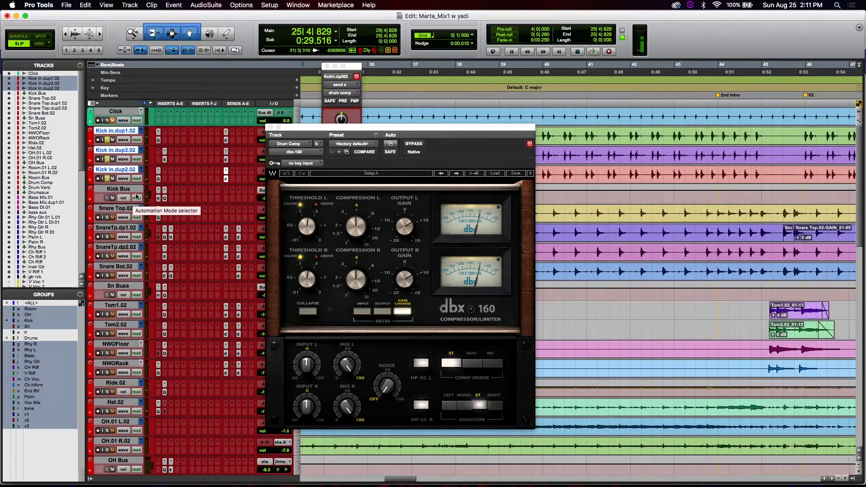
{"action": "left_click", "coordinate": [107, 217]}
{"action": "left_click", "coordinate": [108, 238]}
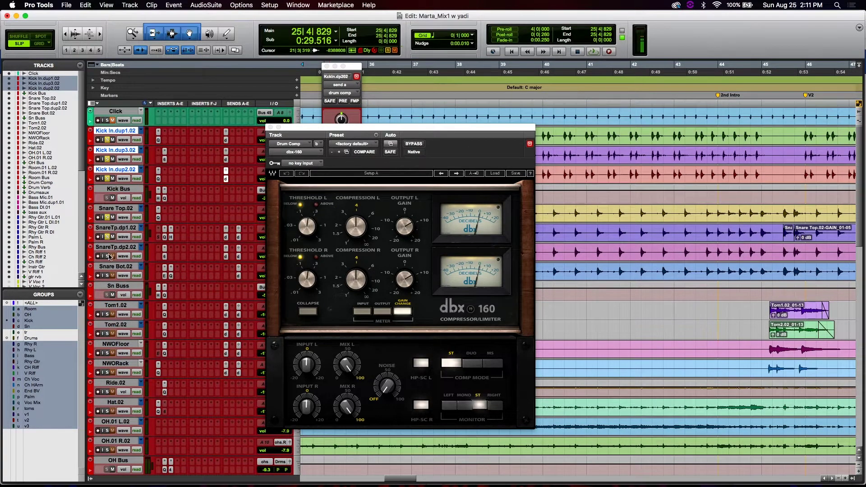
{"action": "left_click", "coordinate": [107, 257]}
{"action": "key", "text": "space"}
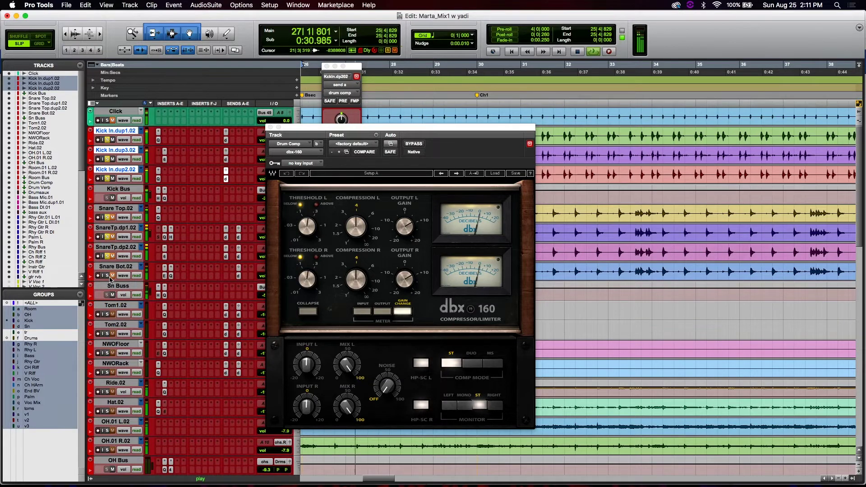
{"action": "key", "text": "space"}
- Add Snare Bot.02 to the soloed tracks and audition all the kicks and snares together
{"action": "left_click", "coordinate": [108, 276]}
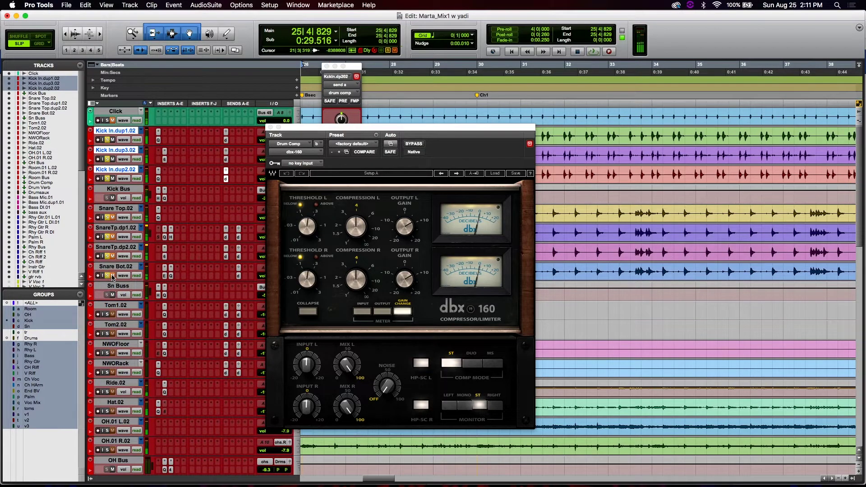
{"action": "key", "text": "space"}
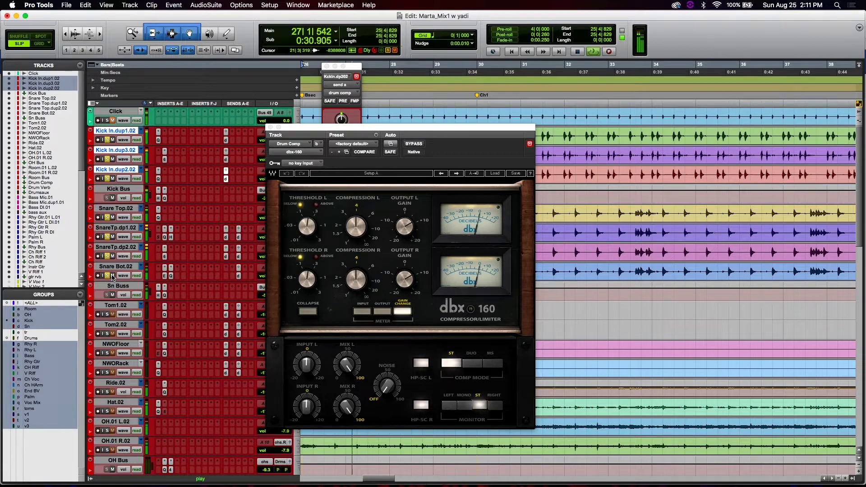
{"action": "key", "text": "space"}
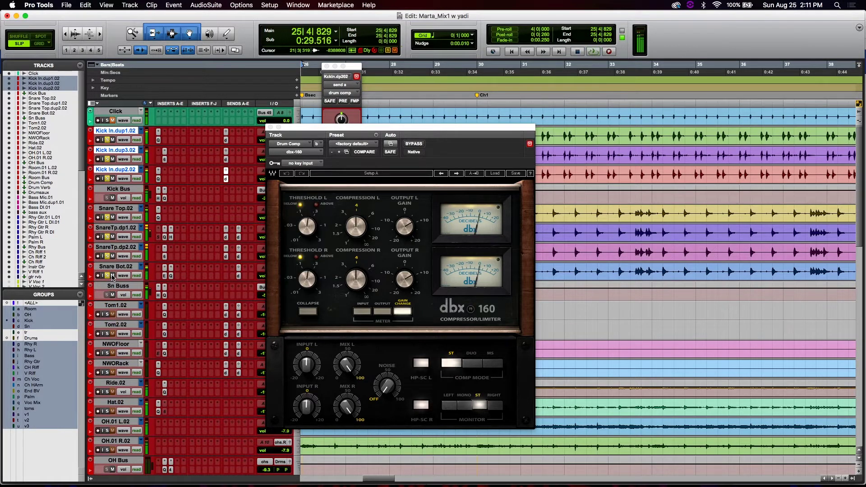
- Switch the dbx-160's HP-SC sidechain filter off, audition the drums without it, and switch it on again
{"action": "left_click", "coordinate": [422, 364]}
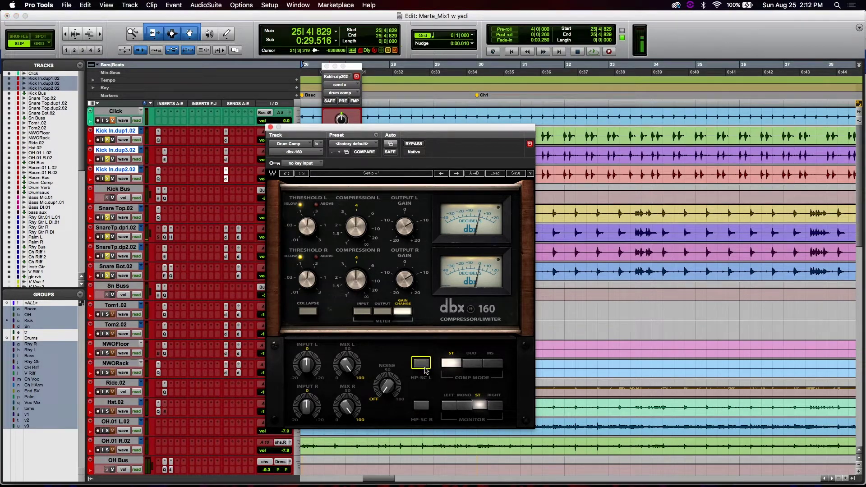
{"action": "key", "text": "space"}
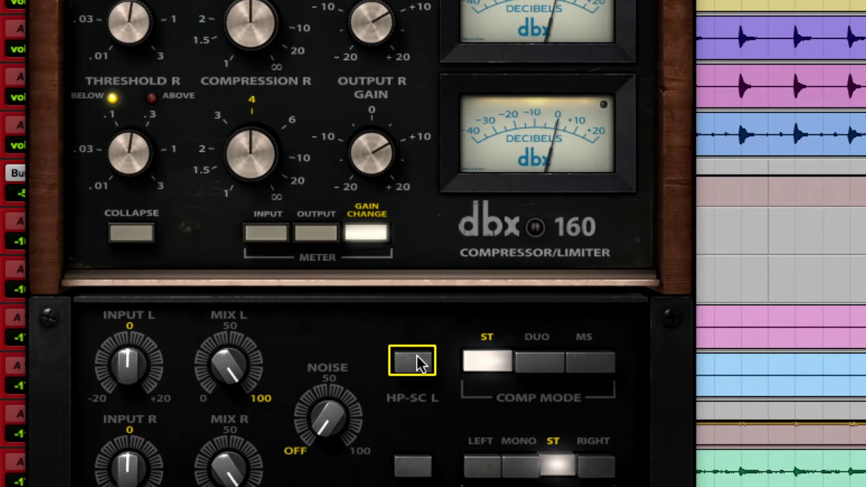
{"action": "left_click", "coordinate": [415, 359]}
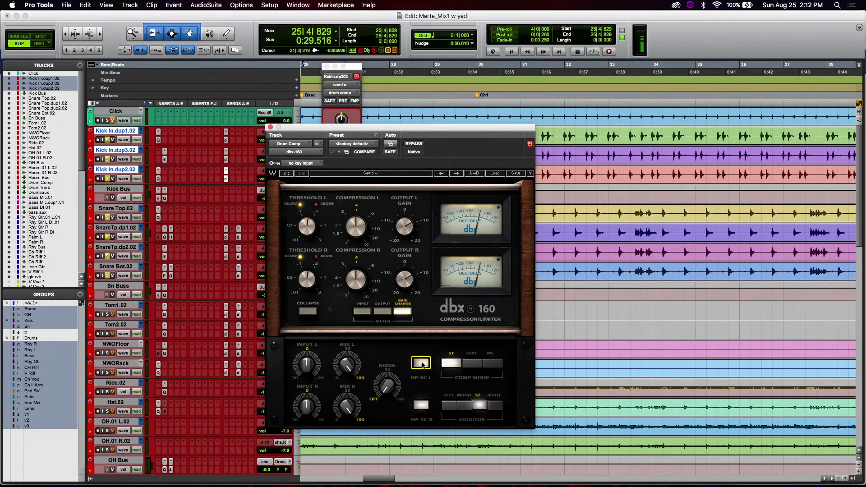
- Switch the dbx-160's HP-SC sidechain filters off while the kicks and snares play
{"action": "key", "text": "space"}
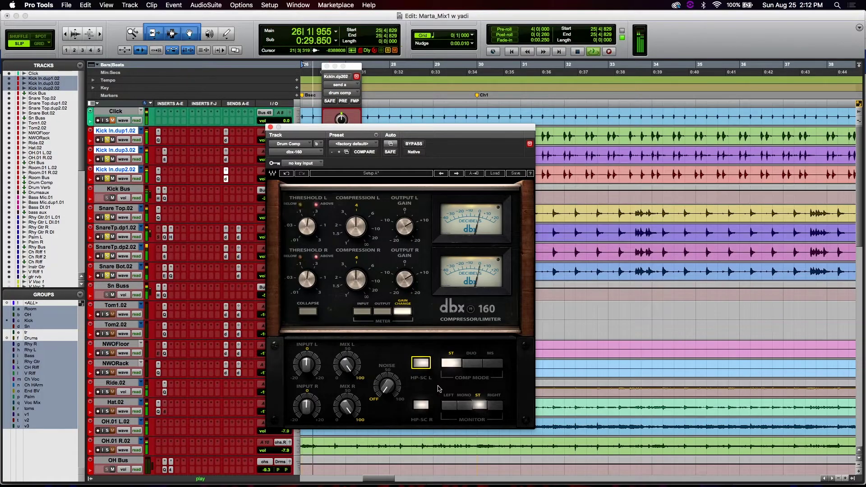
{"action": "left_click", "coordinate": [422, 363]}
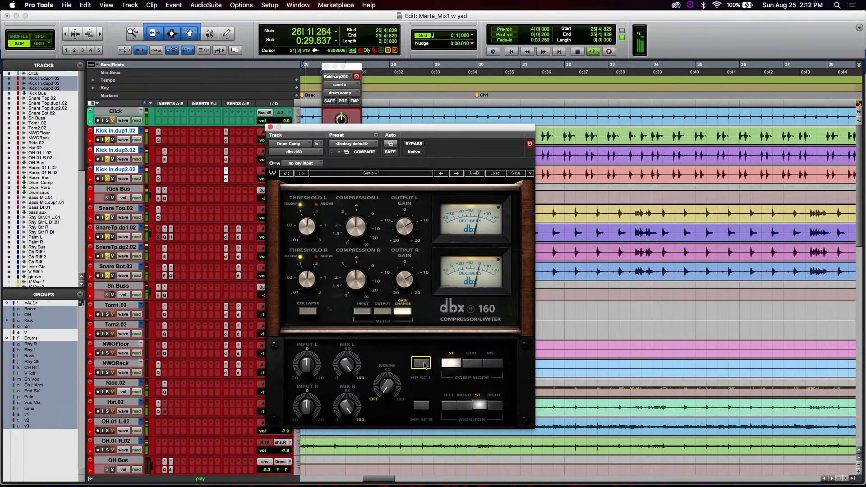
{"action": "key", "text": "space"}
- Lower the dbx-160's threshold, play the drums to judge the compression, and close the plug-in
{"action": "left_click", "coordinate": [307, 229]}
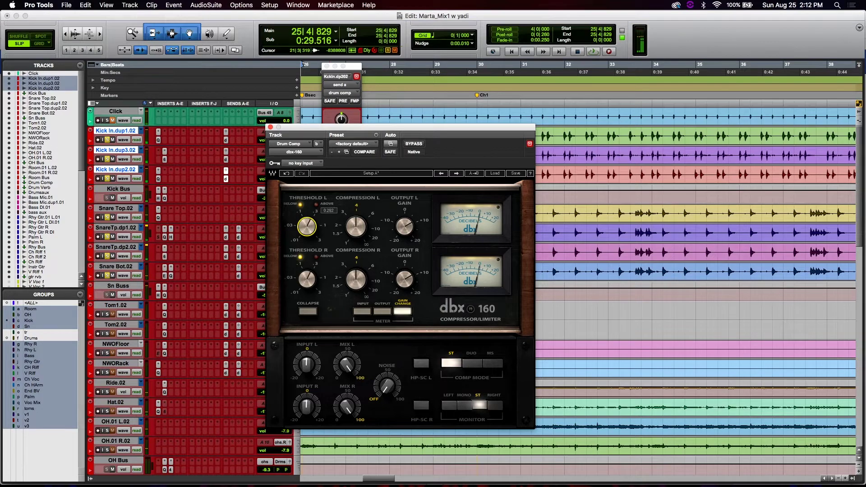
{"action": "key", "text": "space"}
{"action": "left_click_drag", "start_coordinate": [306, 227], "coordinate": [306, 252]}
{"action": "key", "text": "space"}
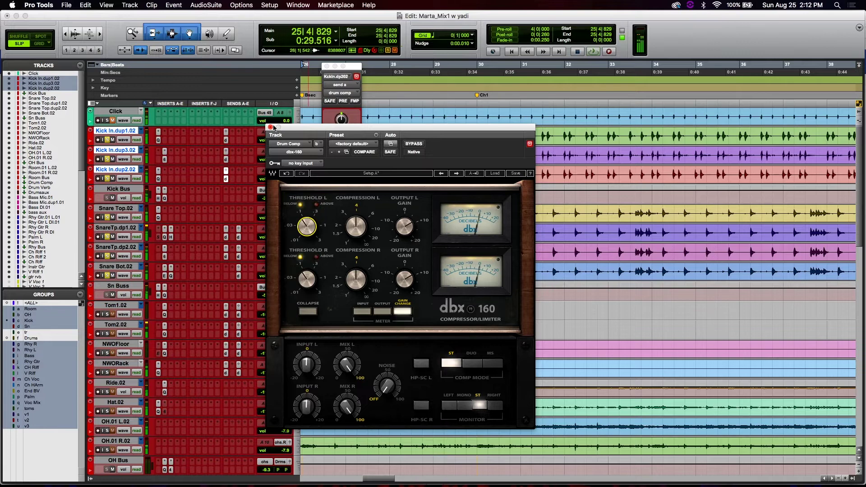
{"action": "left_click", "coordinate": [270, 127]}
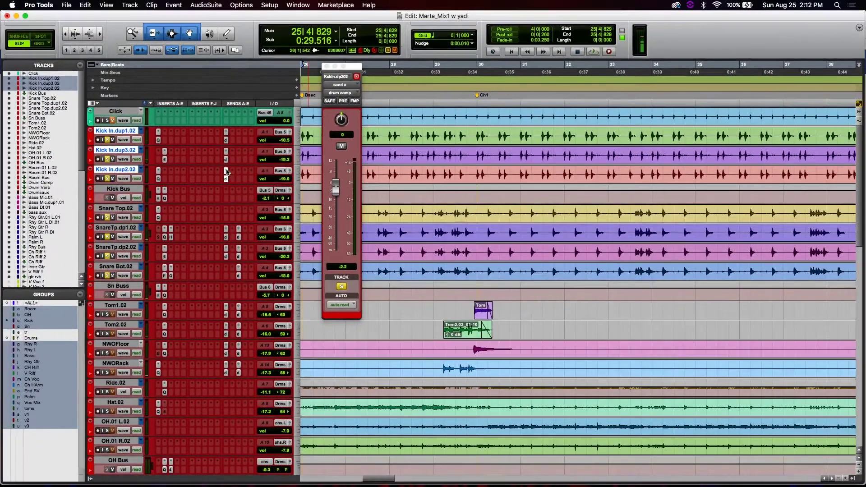
- Remove the drum comp send from Kick In.dup2.02, Kick In.dup3.02 and Kick In.dup1.02
{"action": "left_click", "coordinate": [226, 173]}
{"action": "left_click", "coordinate": [248, 140]}
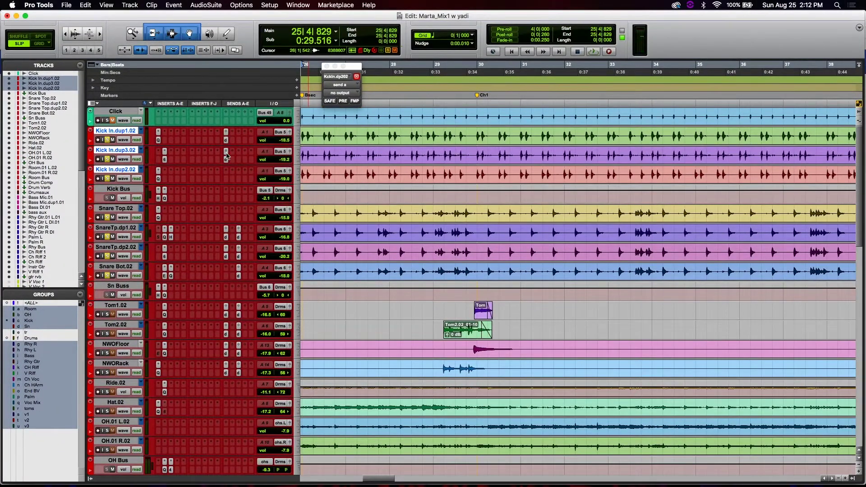
{"action": "left_click", "coordinate": [226, 153]}
{"action": "left_click", "coordinate": [243, 122]}
{"action": "left_click", "coordinate": [226, 134]}
{"action": "left_click", "coordinate": [248, 102]}
- Select the three kick tracks and Kick Bus in turn, and inspect Kick Bus's H-Comp and EQ3 7-Band inserts
{"action": "left_click", "coordinate": [117, 188]}
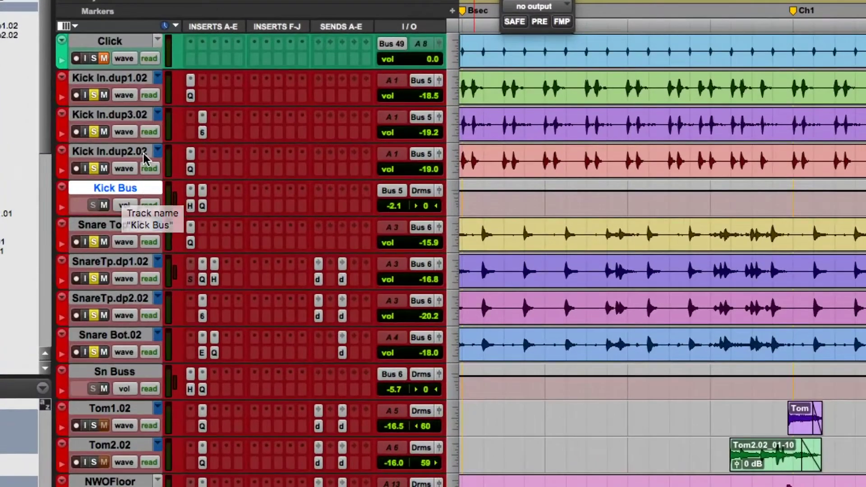
{"action": "left_click", "coordinate": [138, 162]}
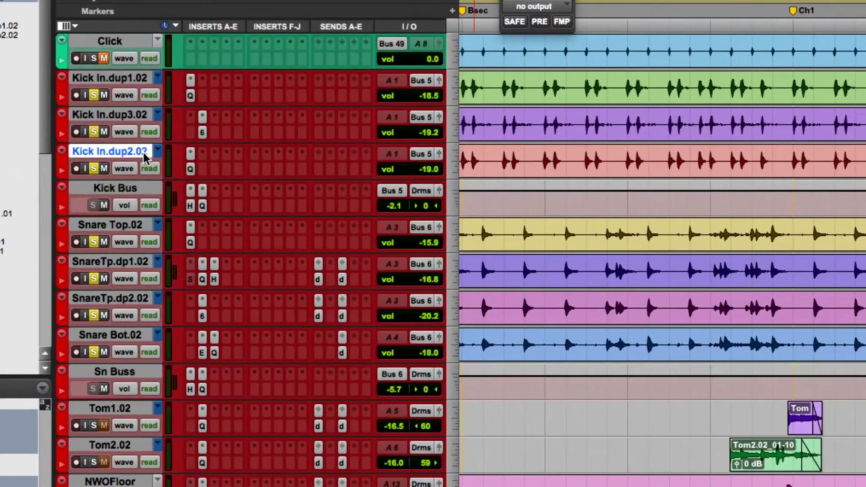
{"action": "left_click", "coordinate": [142, 118], "text": "shift"}
{"action": "left_click", "coordinate": [139, 79], "text": "shift"}
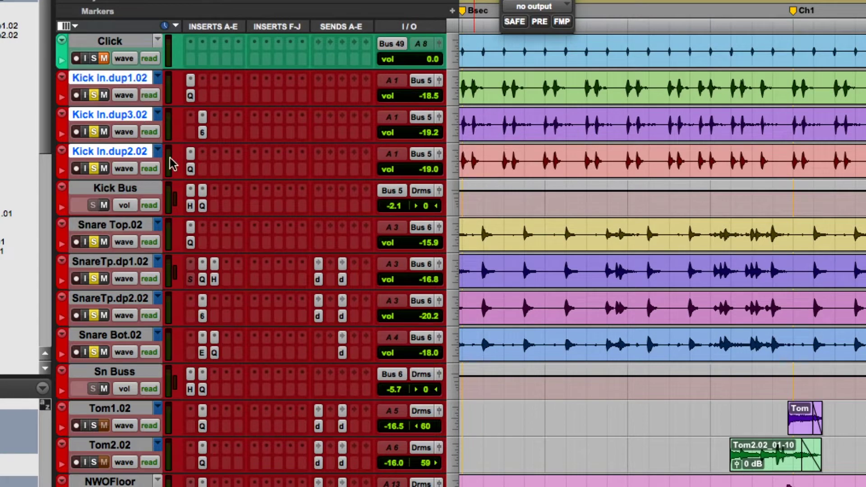
{"action": "left_click", "coordinate": [138, 189]}
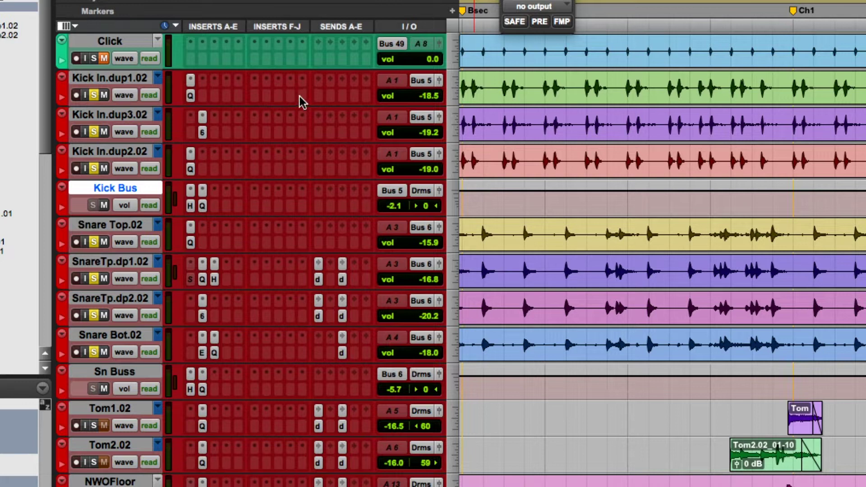
{"action": "left_click", "coordinate": [190, 205]}
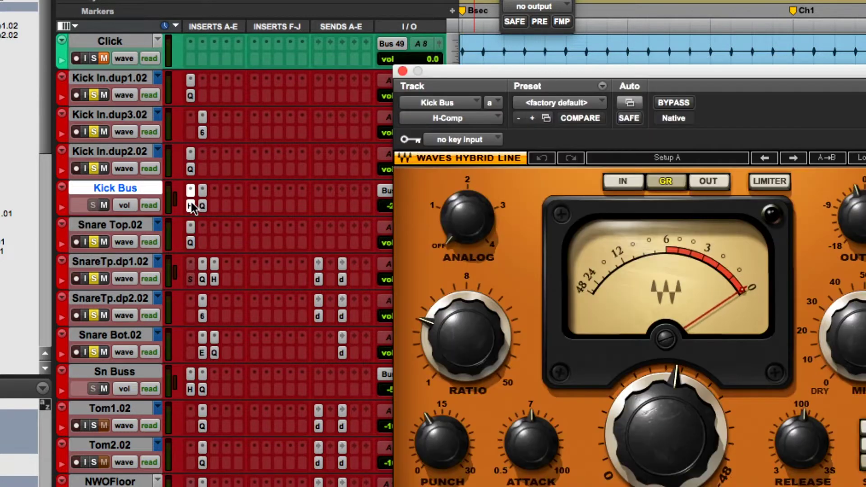
{"action": "left_click", "coordinate": [190, 206]}
{"action": "left_click", "coordinate": [202, 205]}
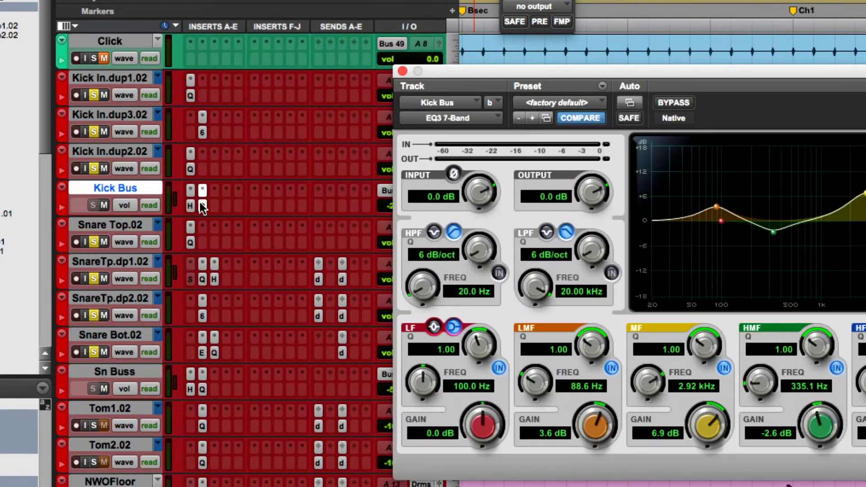
{"action": "left_click", "coordinate": [203, 205]}
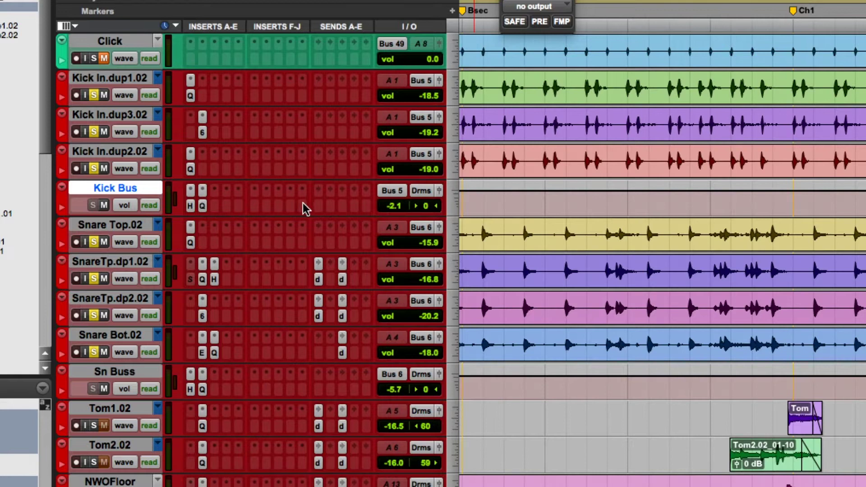
- Assign send a on Kick Bus to drum comp (Stereo), and mute the snare tracks' sends while auditioning the drums
{"action": "mouse_move", "coordinate": [385, 224]}
{"action": "mouse_move", "coordinate": [474, 223]}
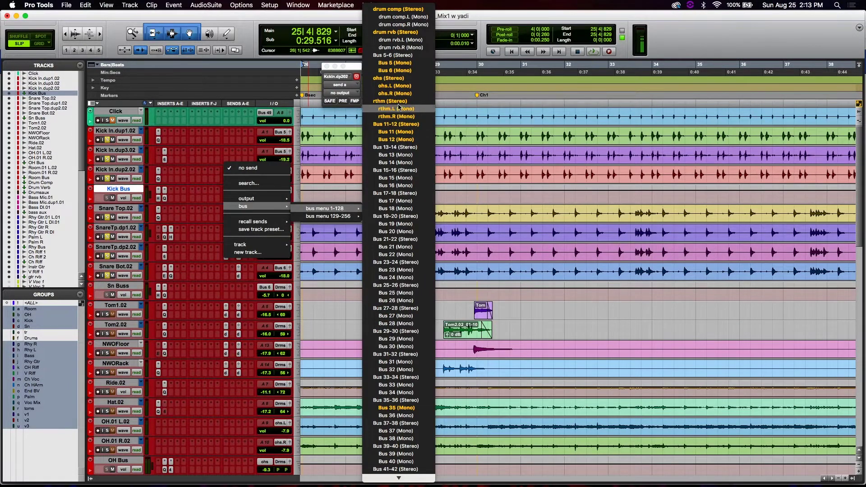
{"action": "left_click", "coordinate": [409, 9]}
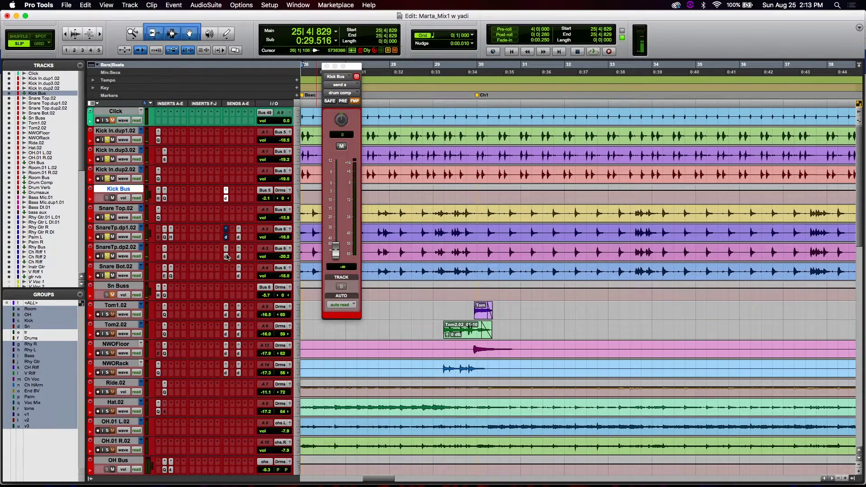
{"action": "key", "text": "space"}
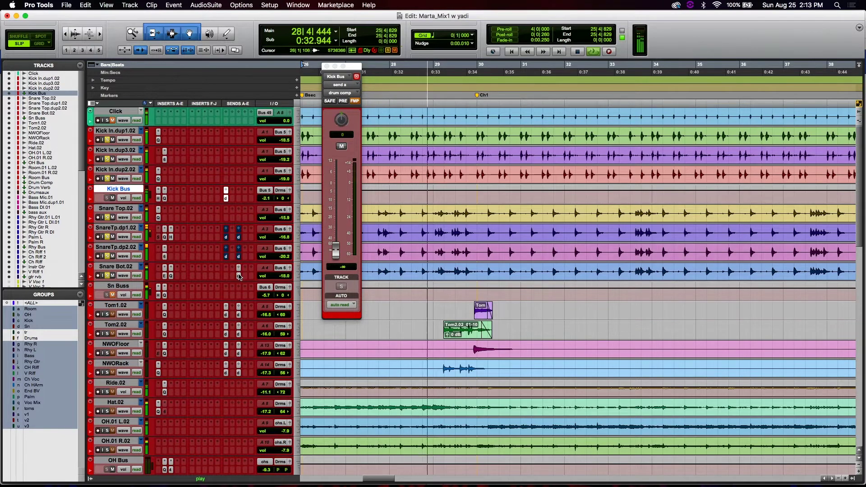
{"action": "key", "text": "space"}
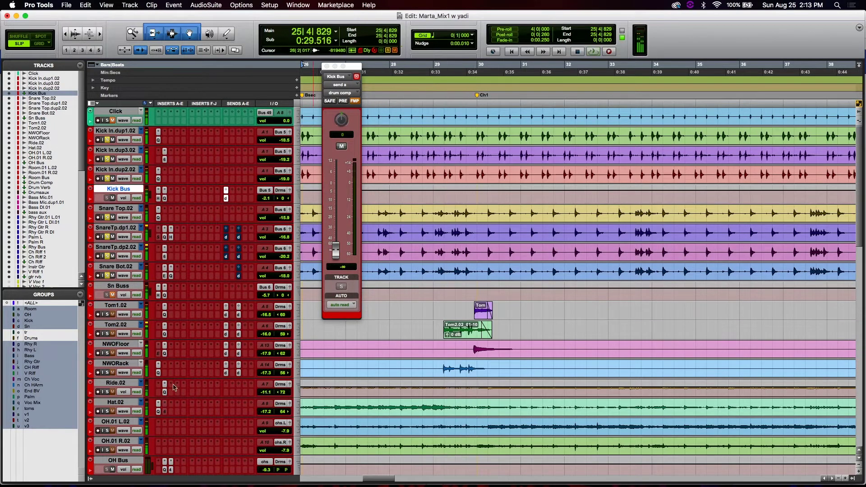
- Open the dbx-160 on Drum Comp and raise Kick Bus's send level to -2.7 dB while the drums play
{"action": "scroll", "coordinate": [129, 439], "scroll_direction": "down", "scroll_amount": 5}
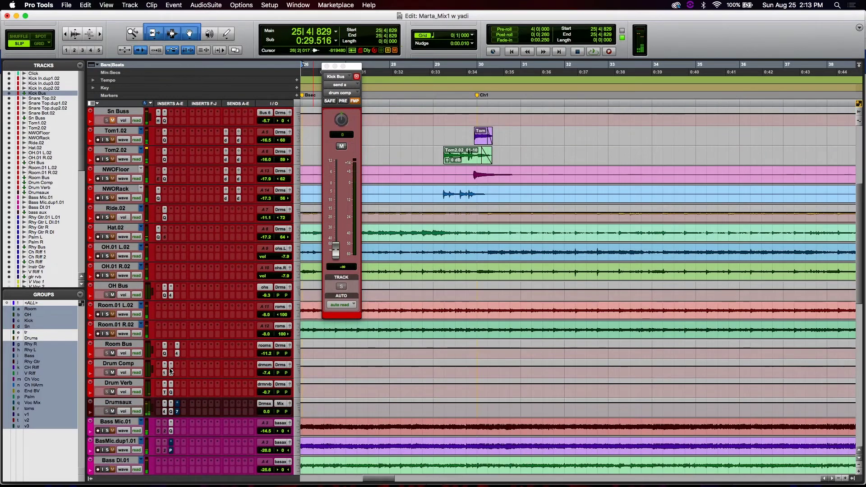
{"action": "left_click", "coordinate": [166, 373]}
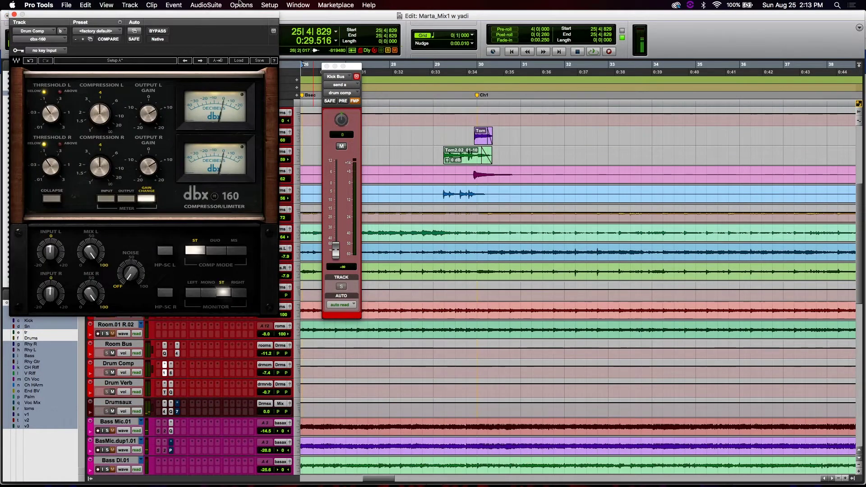
{"action": "left_click_drag", "start_coordinate": [250, 22], "coordinate": [619, 66]}
{"action": "key", "text": "space"}
{"action": "left_click_drag", "start_coordinate": [336, 250], "coordinate": [337, 187]}
{"action": "key", "text": "space"}
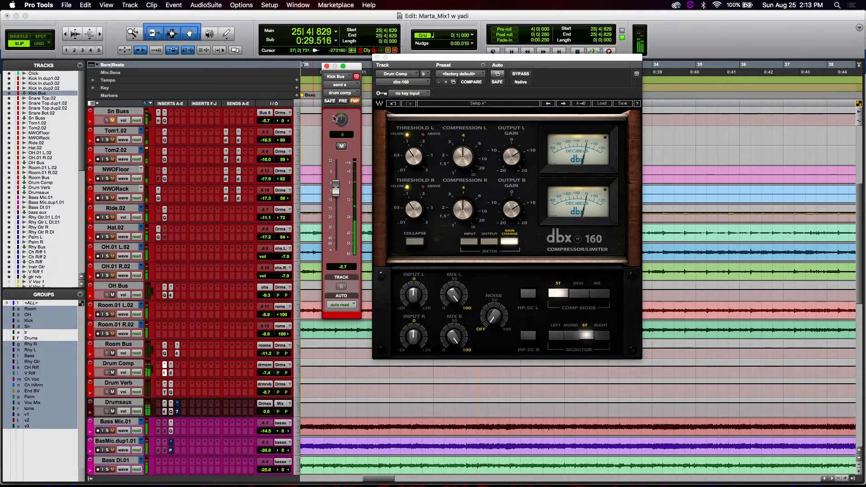
{"action": "left_click", "coordinate": [328, 66]}
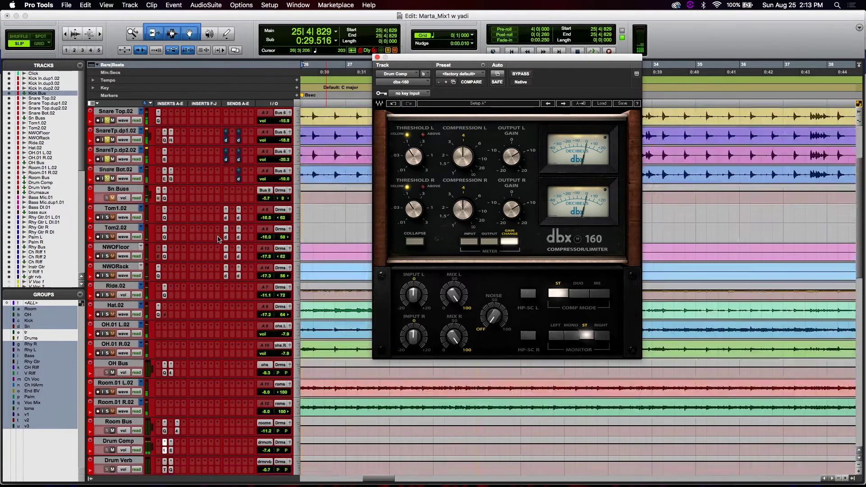
- Remove send a from SnareTp.dp1.02 and SnareTp.dp2.02, and copy Kick Bus's drum comp send to Sn Buss
{"action": "scroll", "coordinate": [225, 205], "scroll_direction": "up", "scroll_amount": 5}
{"action": "left_click", "coordinate": [225, 199]}
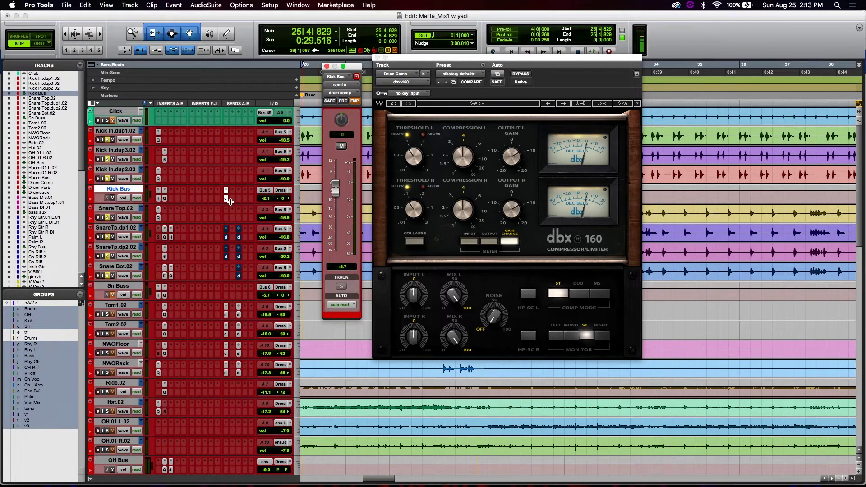
{"action": "left_click", "coordinate": [226, 232]}
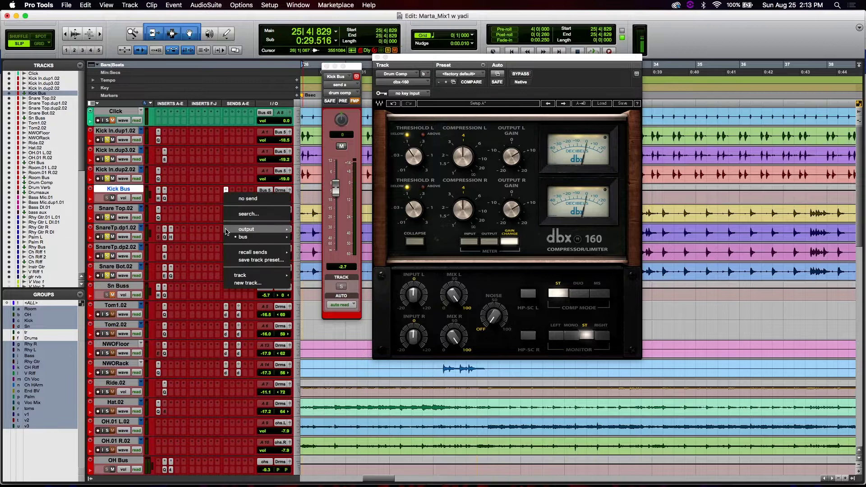
{"action": "left_click", "coordinate": [230, 245]}
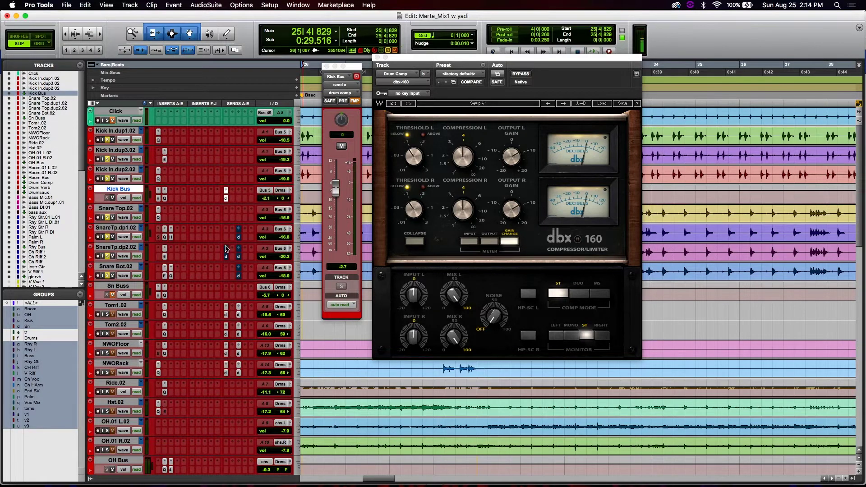
{"action": "left_click", "coordinate": [227, 247]}
{"action": "left_click", "coordinate": [241, 222]}
{"action": "left_click_drag", "start_coordinate": [225, 256], "coordinate": [227, 293]}
- Inspect Kick Bus's H-Comp, and audition the kicks and snares with Sn Buss's drum comp send open
{"action": "left_click", "coordinate": [158, 198]}
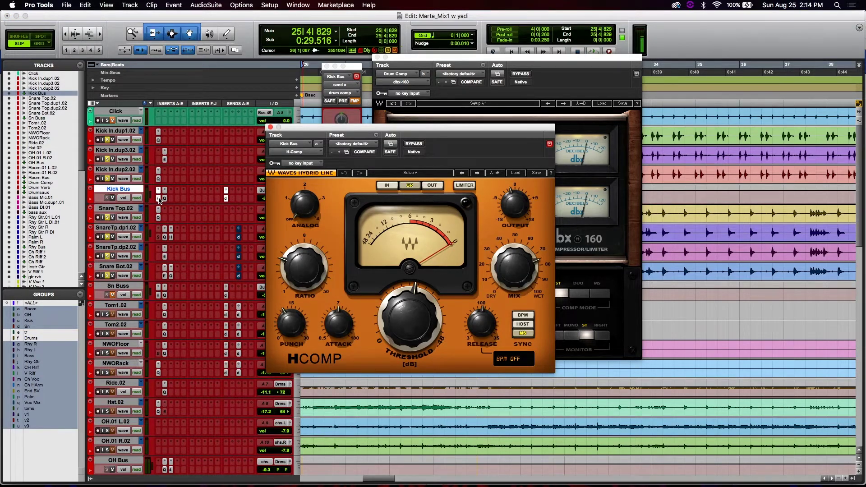
{"action": "left_click", "coordinate": [159, 198]}
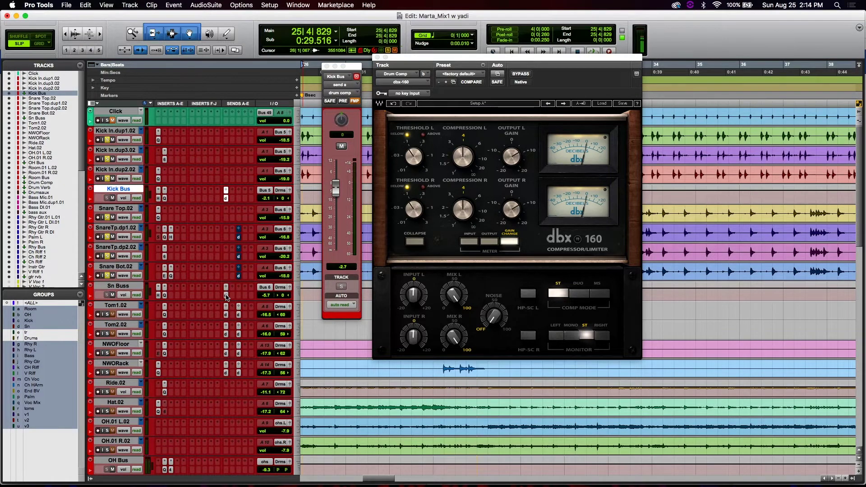
{"action": "left_click", "coordinate": [227, 296]}
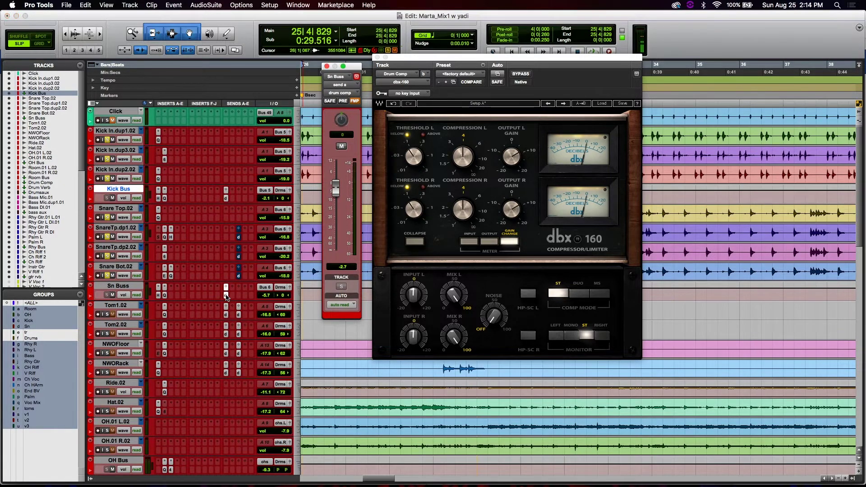
{"action": "key", "text": "space"}
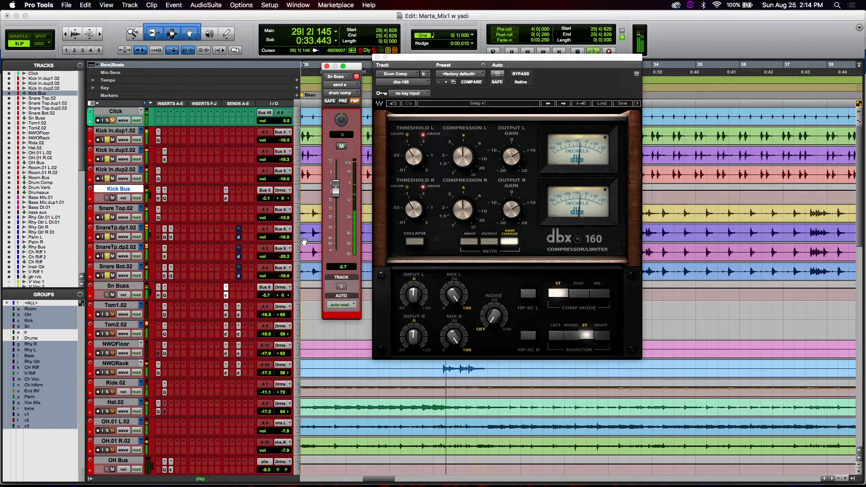
{"action": "key", "text": "space"}
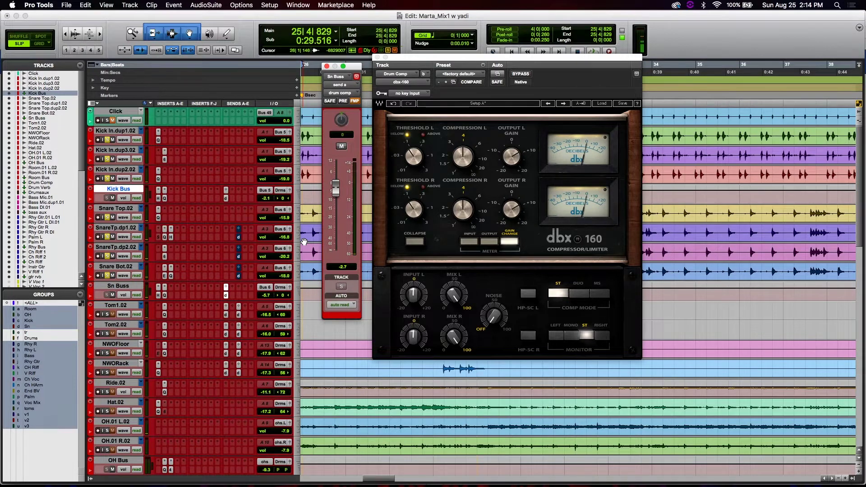
{"action": "key", "text": "space"}
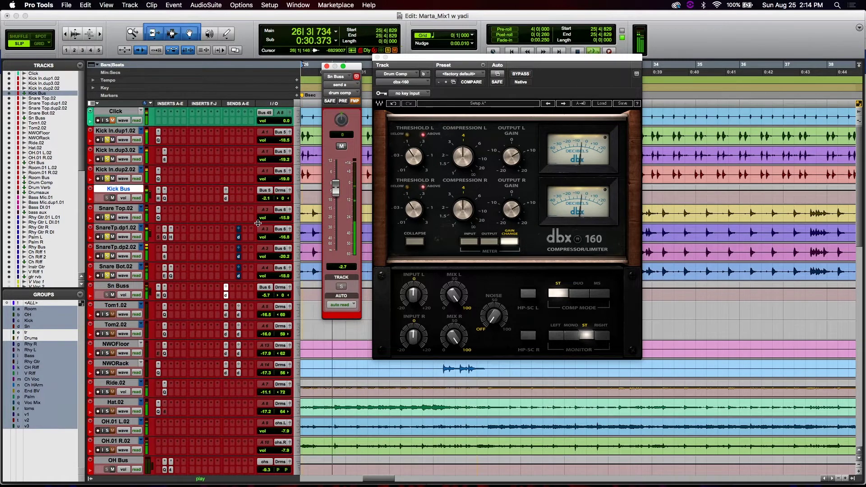
{"action": "key", "text": "space"}
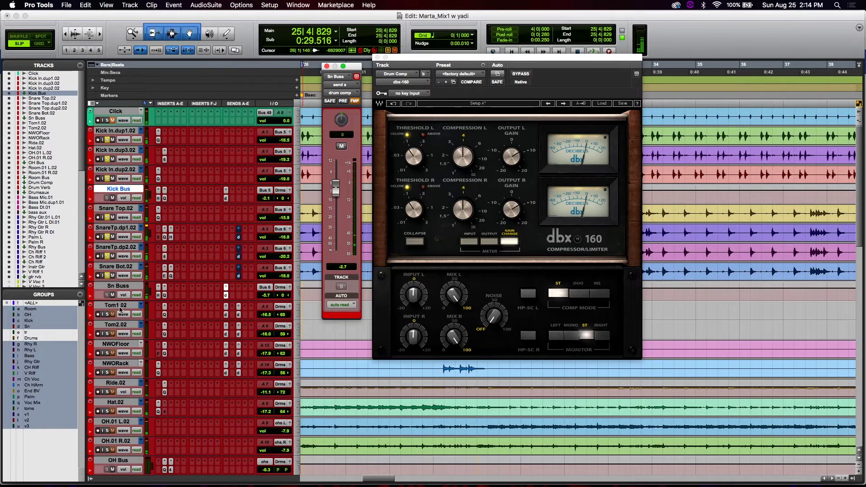
- Inspect the drum comp sends on Tom1.02, Tom2.02 and NWORack, and select Snare Bot.02
{"action": "left_click", "coordinate": [125, 306]}
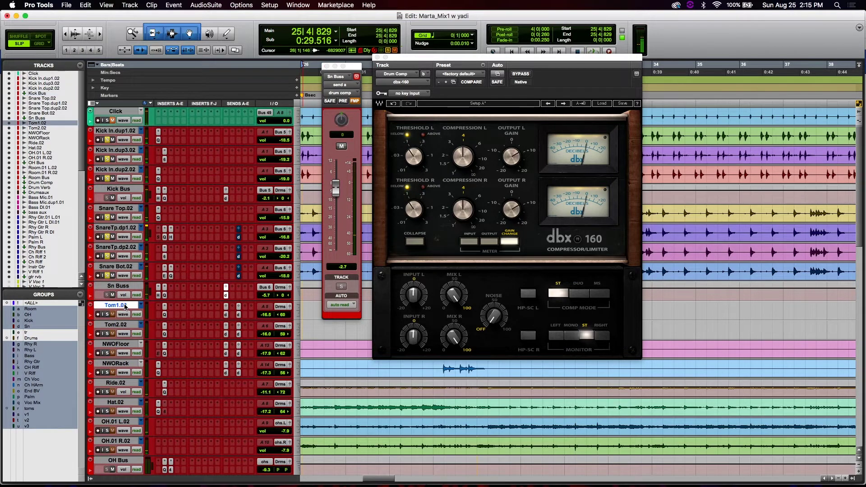
{"action": "left_click", "coordinate": [226, 314]}
{"action": "left_click", "coordinate": [227, 333]}
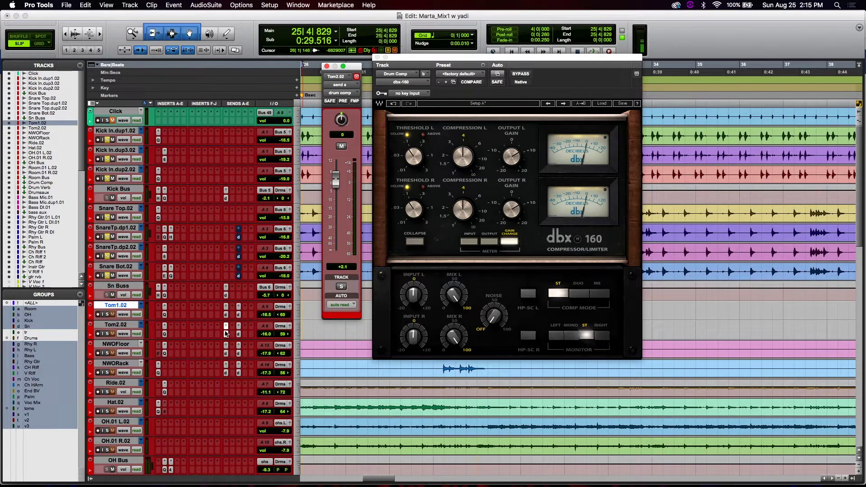
{"action": "left_click", "coordinate": [226, 372]}
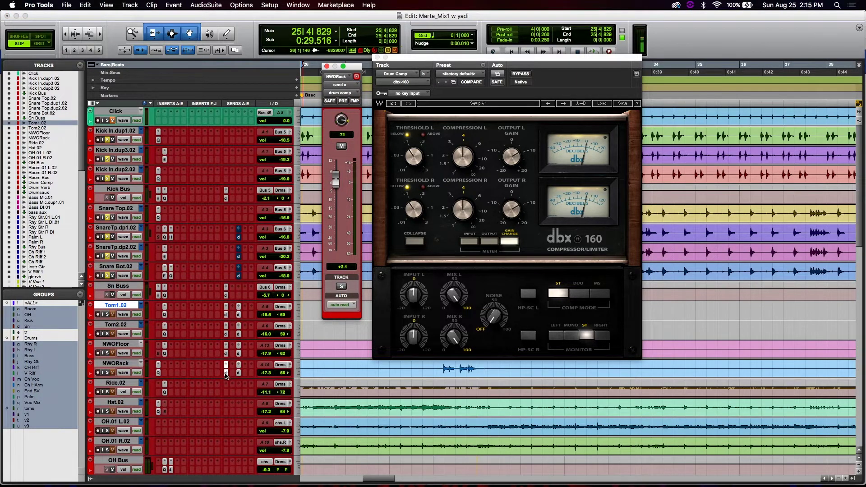
{"action": "left_click", "coordinate": [111, 266]}
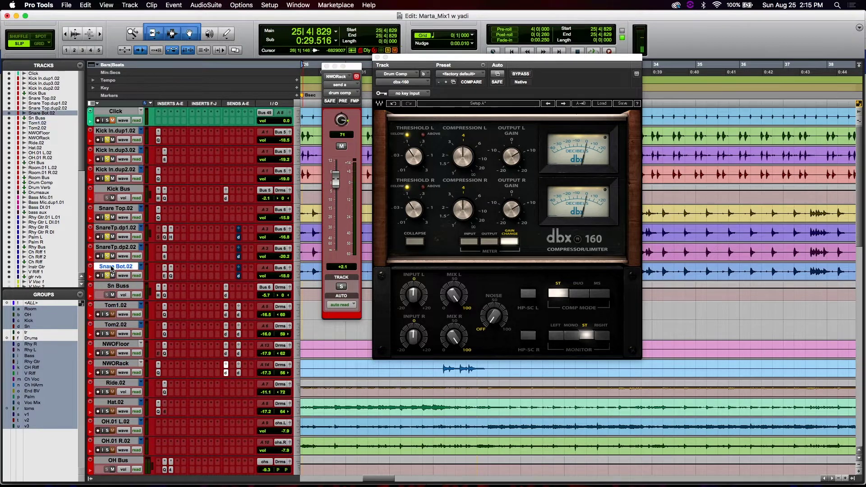
- Select Kick In.dup1.02 through Snare Bot.02, and play the drums to compare the mix with Drum Comp muted and unmuted
{"action": "left_click", "coordinate": [132, 135], "text": "shift"}
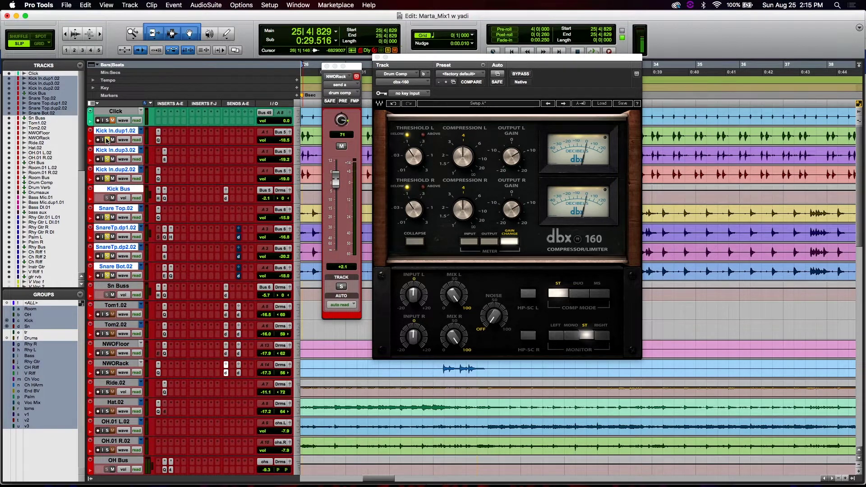
{"action": "scroll", "coordinate": [216, 276], "scroll_direction": "down", "scroll_amount": 9}
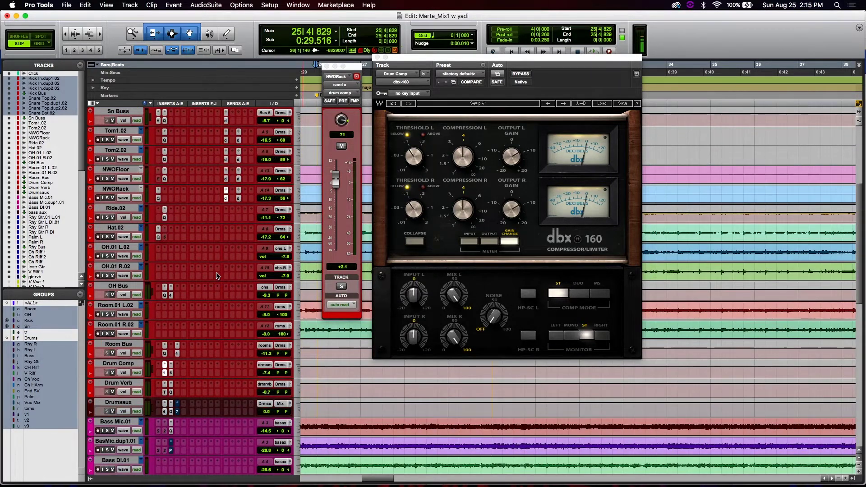
{"action": "key", "text": "space"}
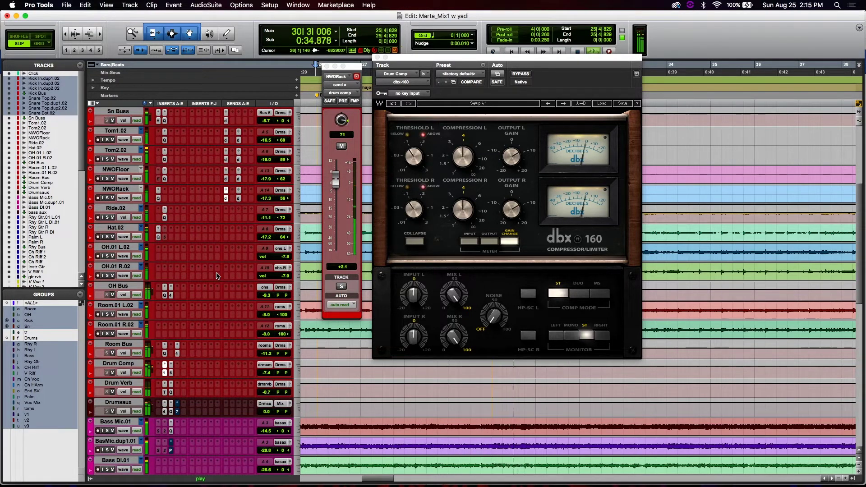
{"action": "key", "text": "space"}
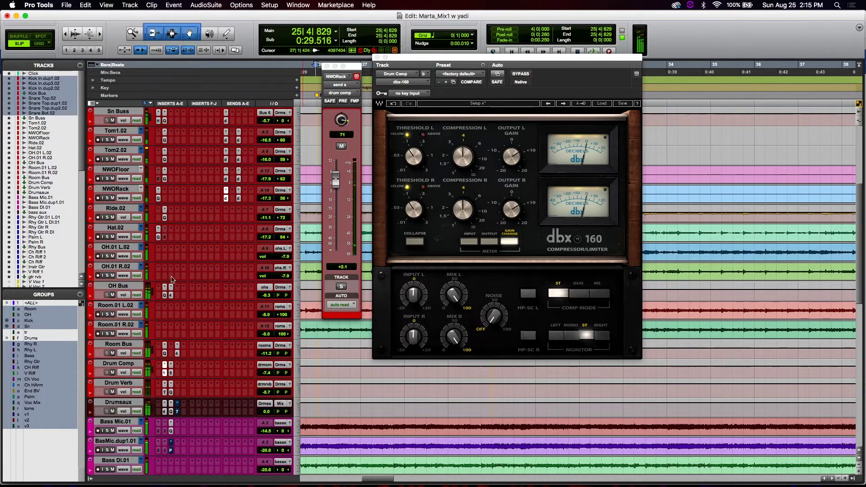
{"action": "key", "text": "space"}
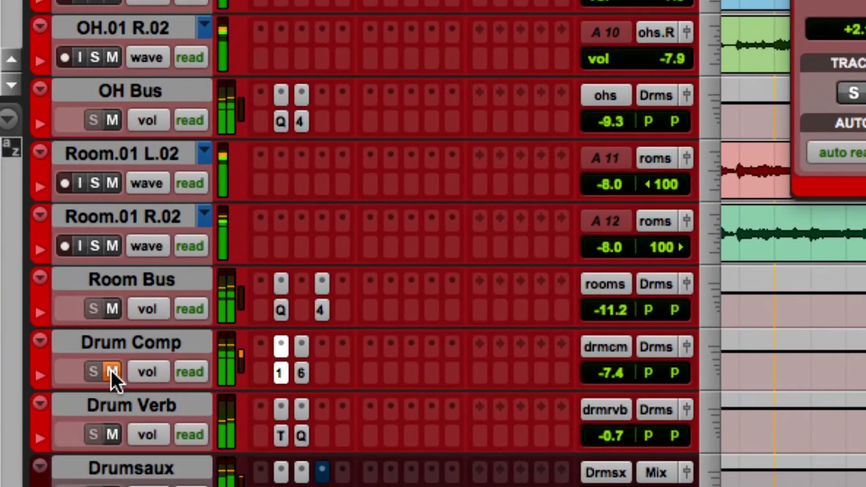
{"action": "left_click", "coordinate": [111, 372]}
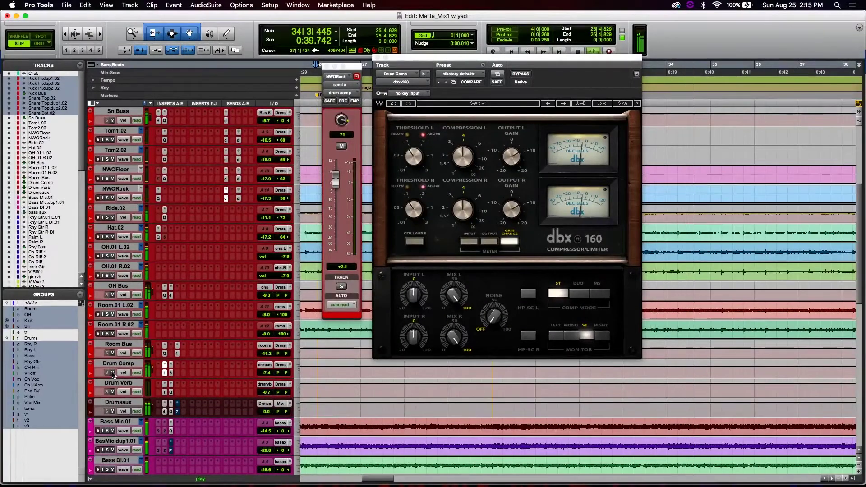
{"action": "key", "text": "space"}
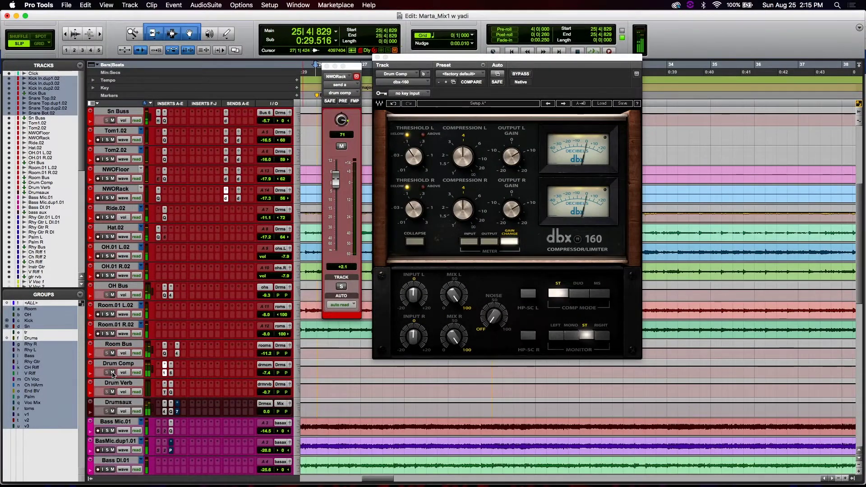
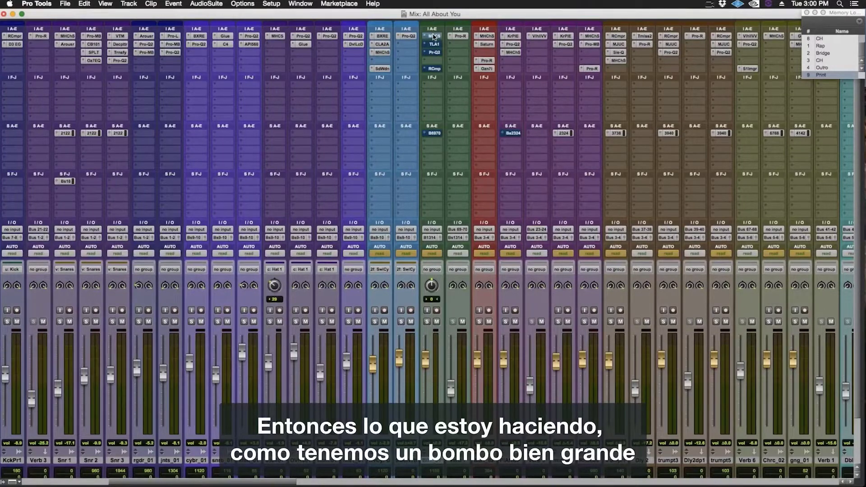
- Open the bass track's ChannelStrip3, inspect its EQ band 5 with the plug-in active, and bypass it for comparison
{"action": "left_click", "coordinate": [434, 37]}
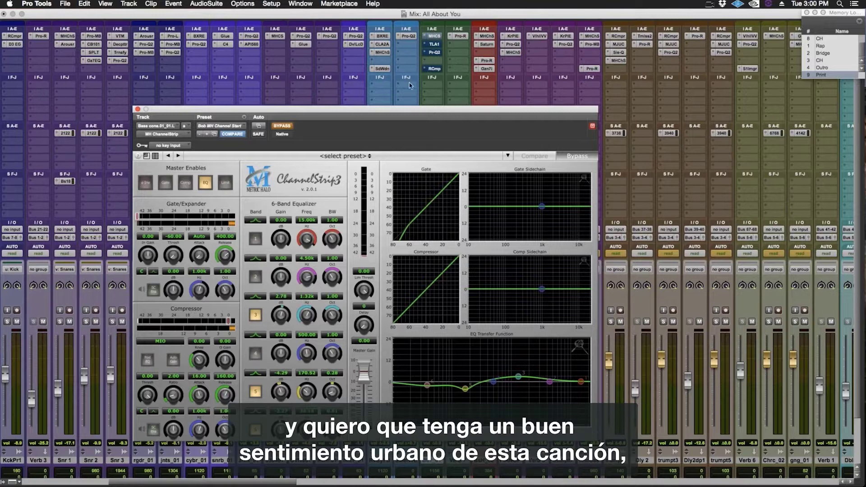
{"action": "left_click_drag", "start_coordinate": [412, 111], "coordinate": [455, 54]}
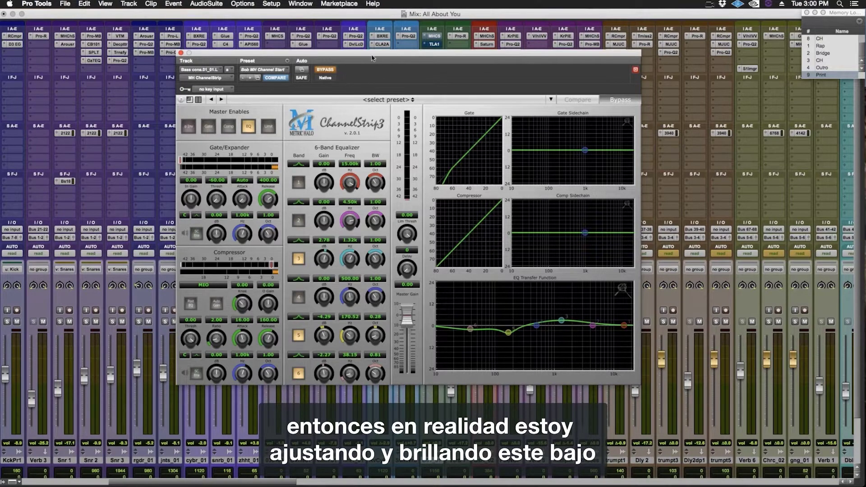
{"action": "left_click_drag", "start_coordinate": [414, 55], "coordinate": [519, 69]}
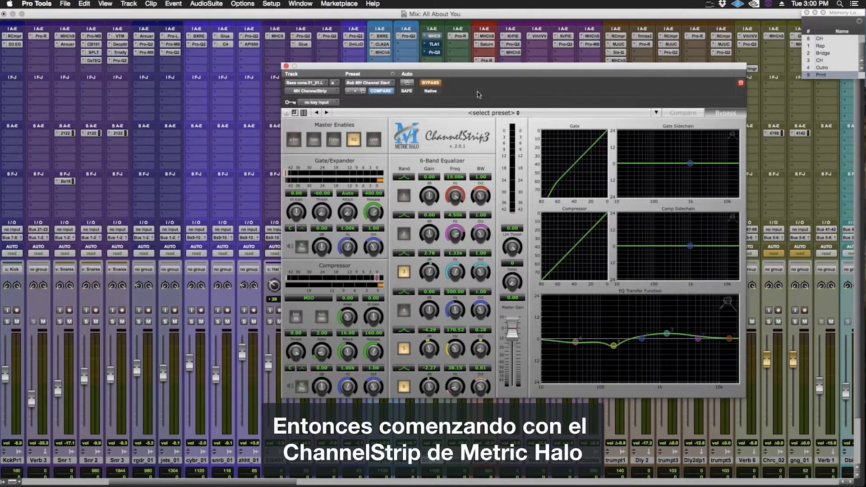
{"action": "left_click", "coordinate": [431, 83]}
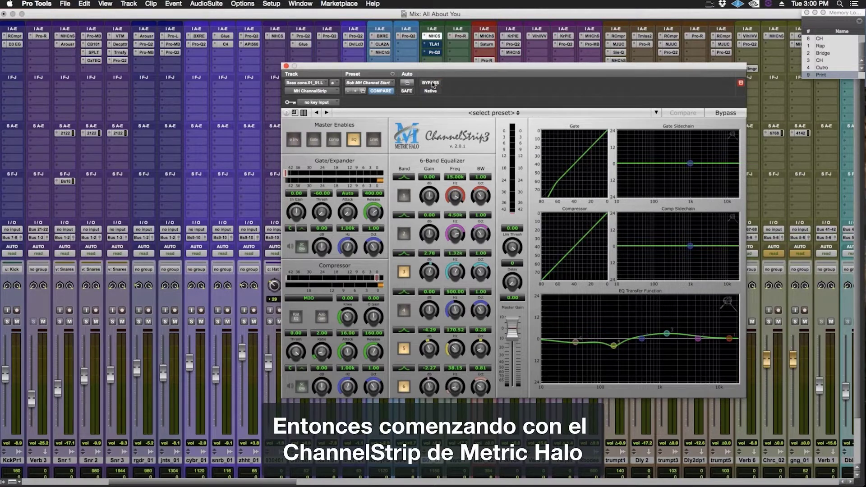
{"action": "left_click", "coordinate": [615, 346]}
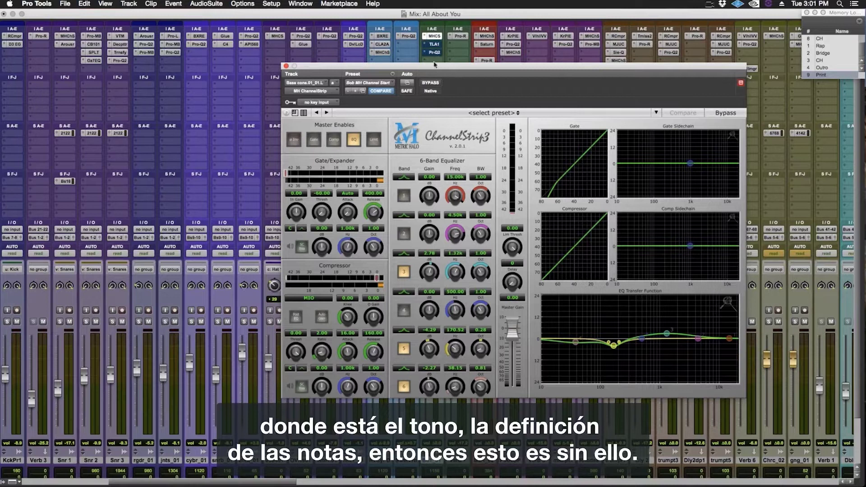
{"action": "left_click", "coordinate": [431, 83]}
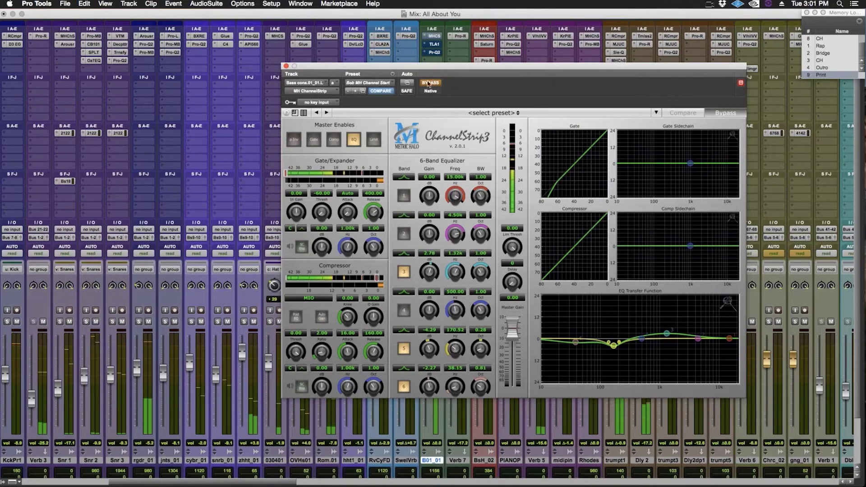
- Set the playback start inside the bass clip at 6|3|395, and take ChannelStrip3 out of bypass while the song plays
{"action": "key", "text": "super+equal"}
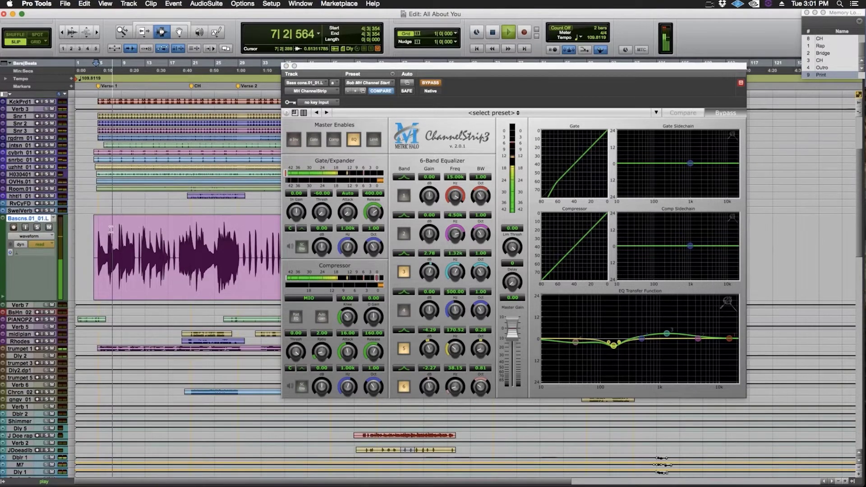
{"action": "key", "text": "super+bracketright"}
{"action": "key", "text": "super+bracketright"}
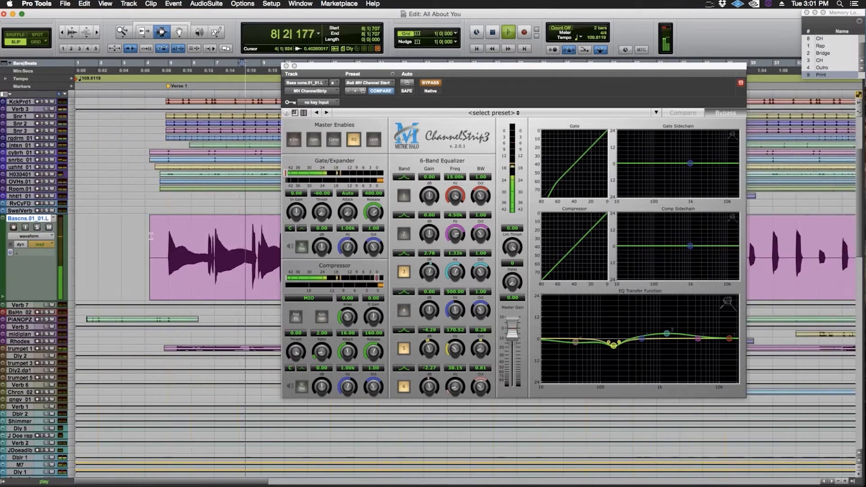
{"action": "scroll", "coordinate": [190, 235], "scroll_direction": "right", "scroll_amount": 1}
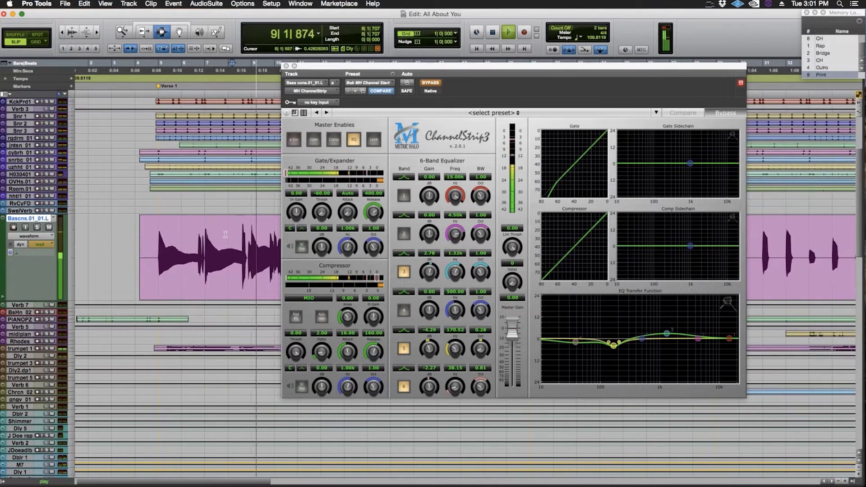
{"action": "key", "text": "space"}
{"action": "left_click", "coordinate": [196, 234]}
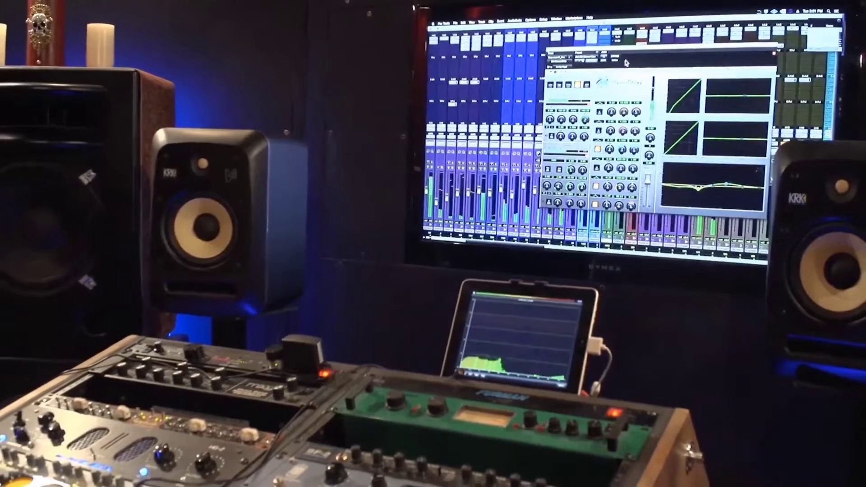
{"action": "left_click", "coordinate": [625, 63]}
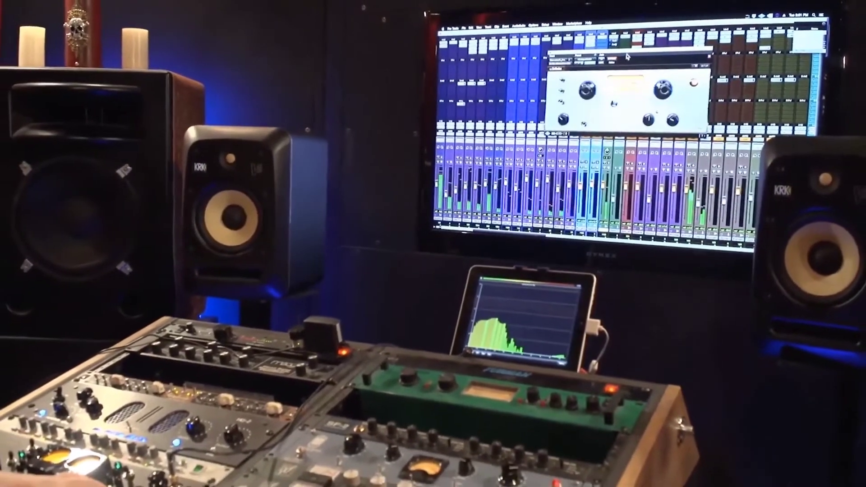
- Inspect the bass track's TLA-100A release and low cut, trying the low cut on Input and returning it to Detector
{"action": "key", "text": "super+equal"}
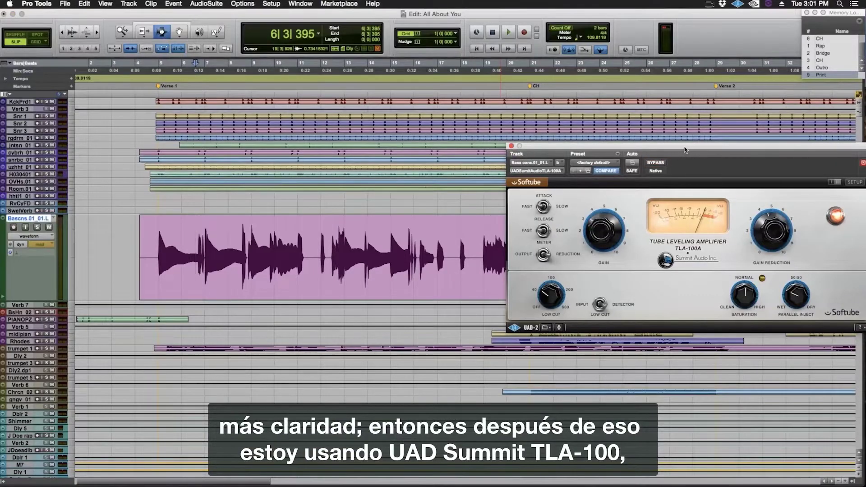
{"action": "left_click_drag", "start_coordinate": [685, 149], "coordinate": [583, 147]}
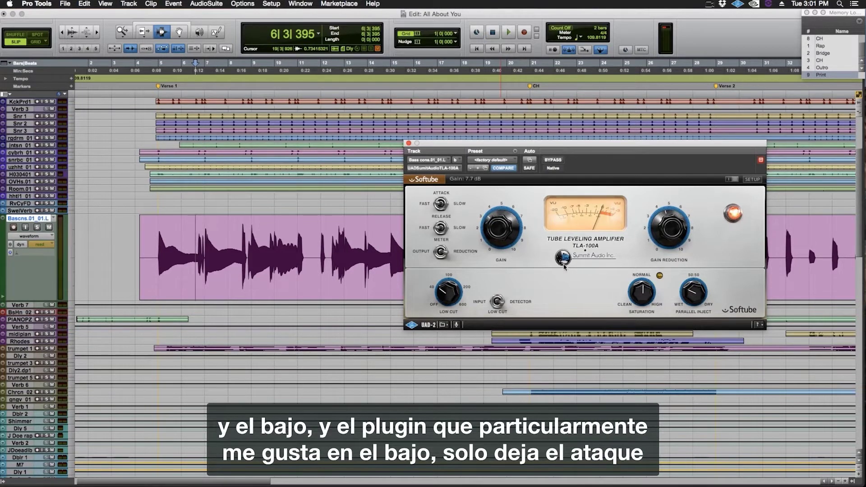
{"action": "mouse_move", "coordinate": [440, 226]}
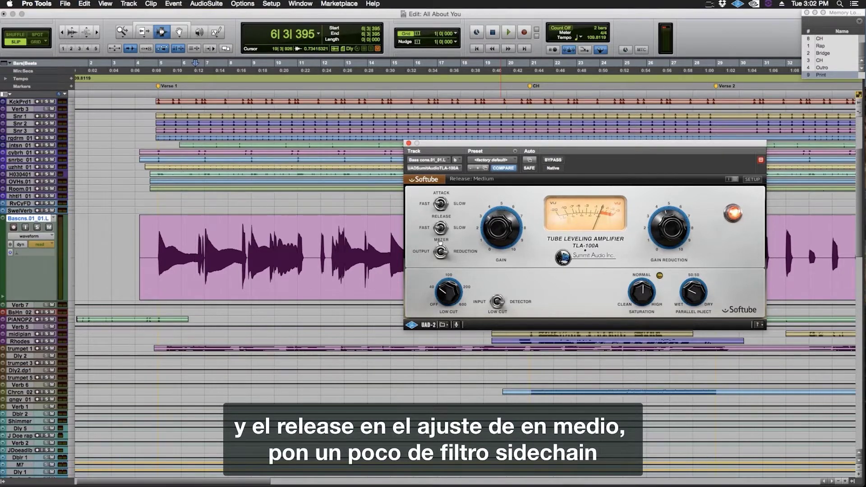
{"action": "mouse_move", "coordinate": [451, 304]}
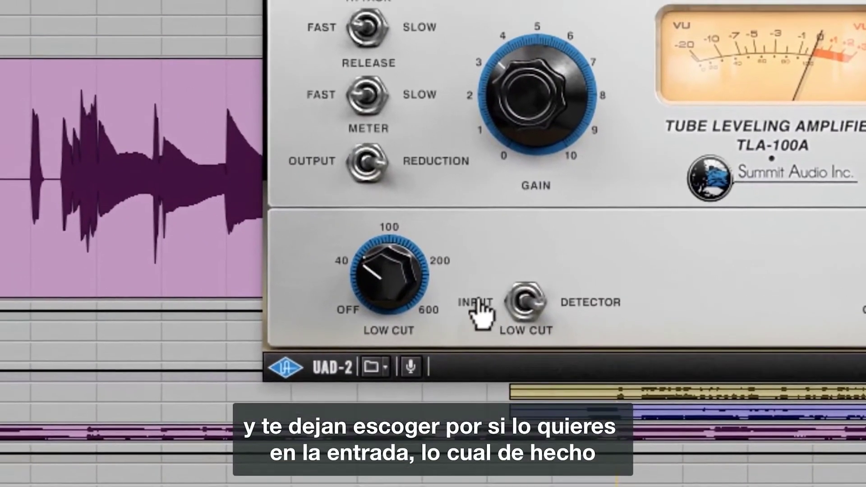
{"action": "left_click", "coordinate": [465, 283]}
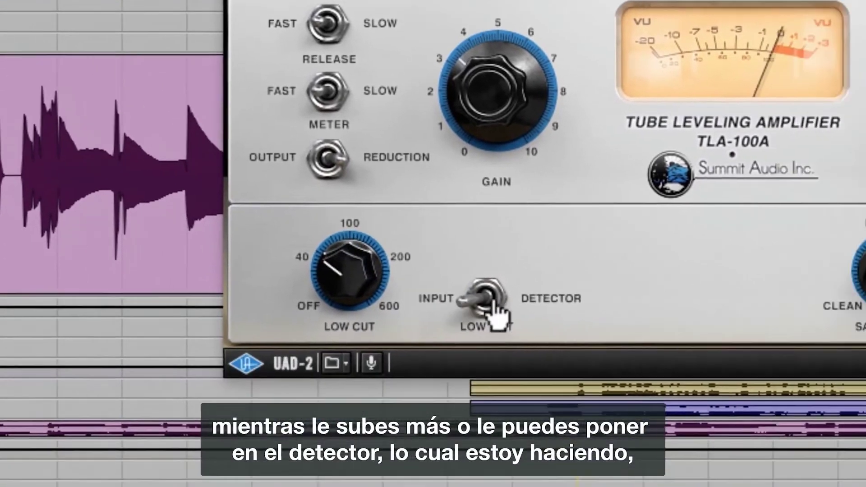
{"action": "left_click", "coordinate": [489, 300]}
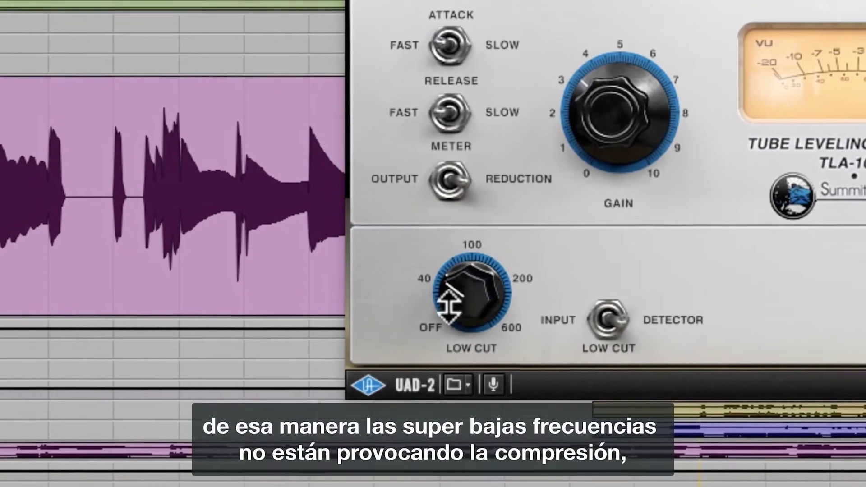
{"action": "left_click_drag", "start_coordinate": [448, 306], "coordinate": [445, 300]}
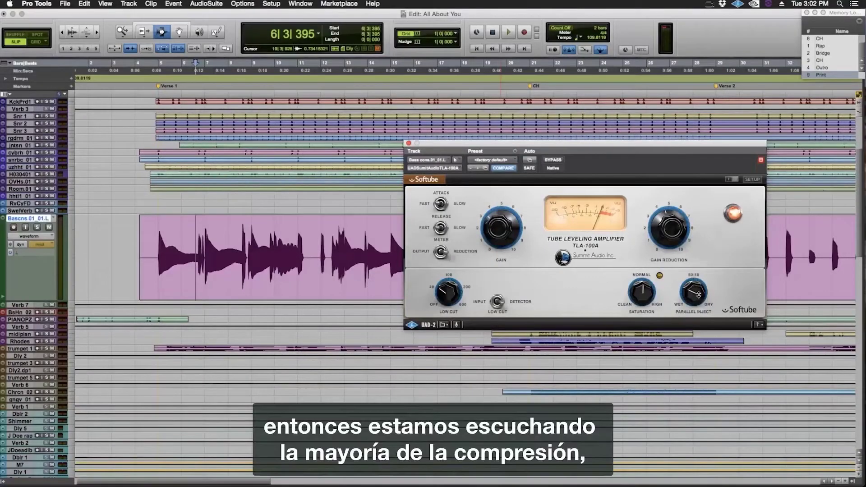
- Play the bass to check the TLA-100A's gain reduction, and close the plug-in
{"action": "mouse_move", "coordinate": [667, 232]}
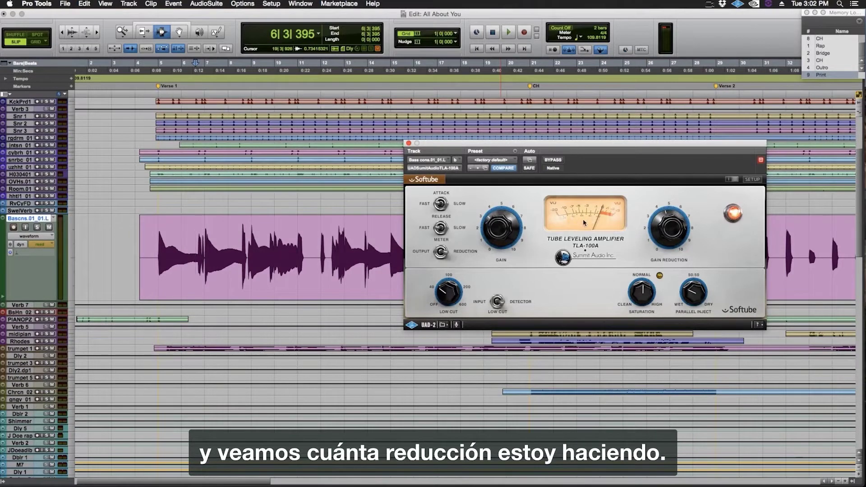
{"action": "key", "text": "space"}
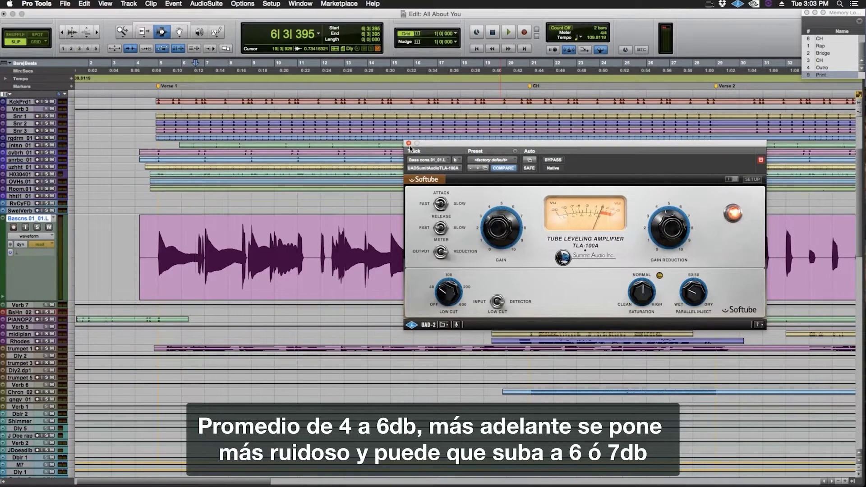
{"action": "left_click", "coordinate": [409, 143]}
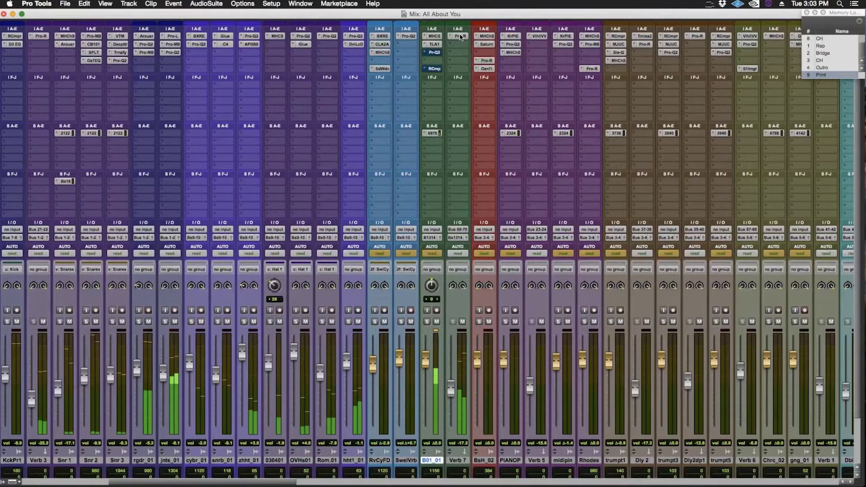
- Open the FabFilter Pro-R on Verb 7, examine its stereo width, and close it
{"action": "left_click", "coordinate": [459, 36]}
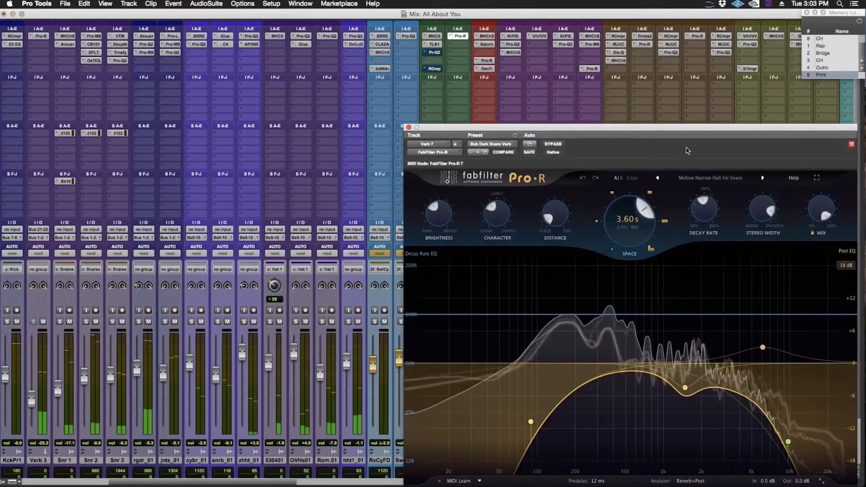
{"action": "left_click_drag", "start_coordinate": [689, 128], "coordinate": [591, 87]}
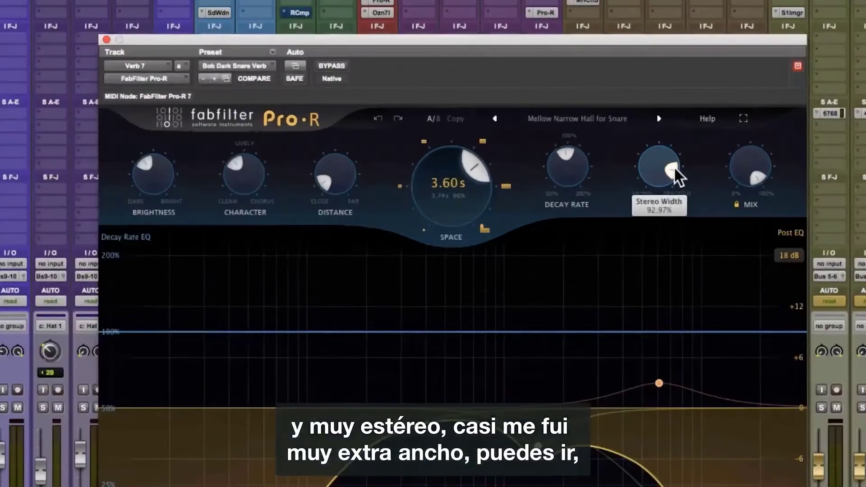
{"action": "mouse_move", "coordinate": [674, 170]}
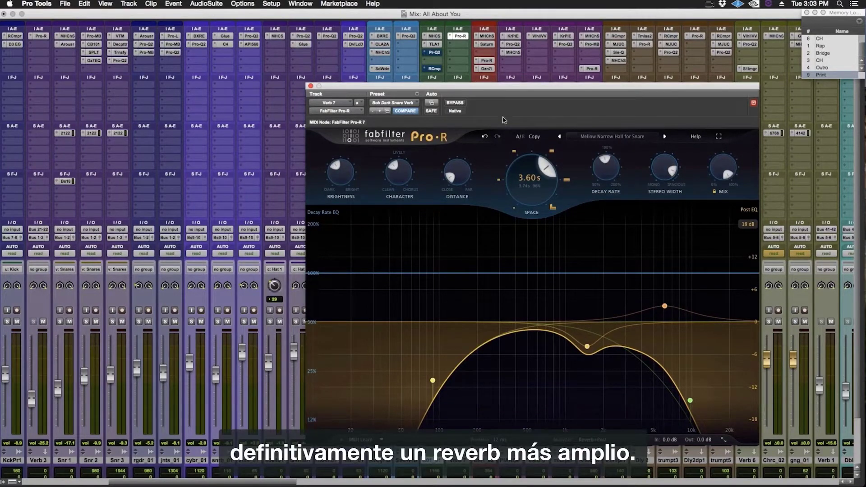
{"action": "left_click", "coordinate": [460, 36]}
{"action": "key", "text": "space"}
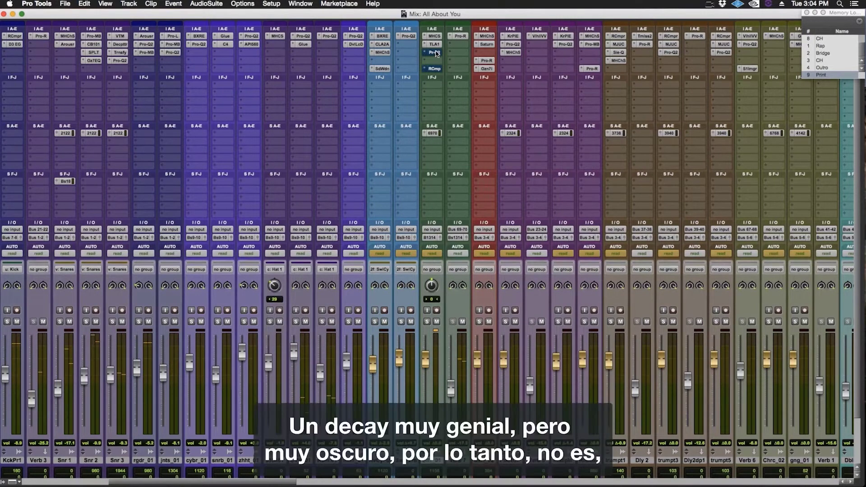
- Open the bass track's FabFilter Pro-Q 2, examine its EQ bands, and slightly nudge the low bell cut near 70 Hz
{"action": "left_click", "coordinate": [434, 53]}
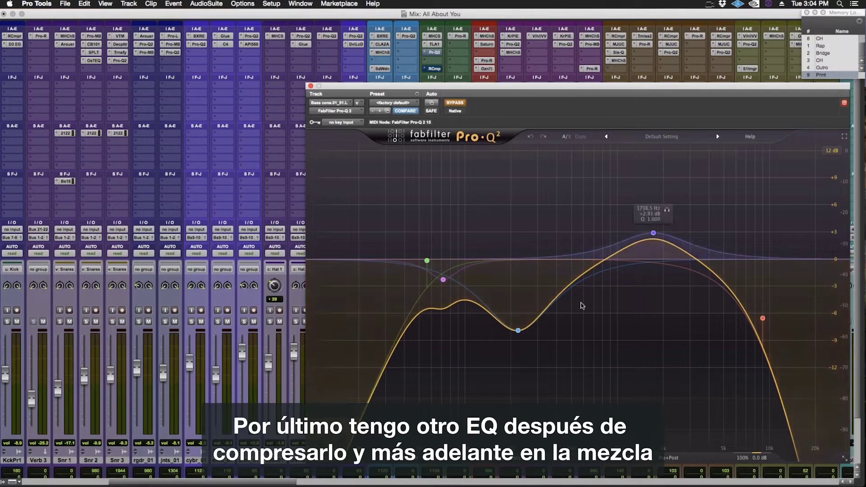
{"action": "mouse_move", "coordinate": [654, 236]}
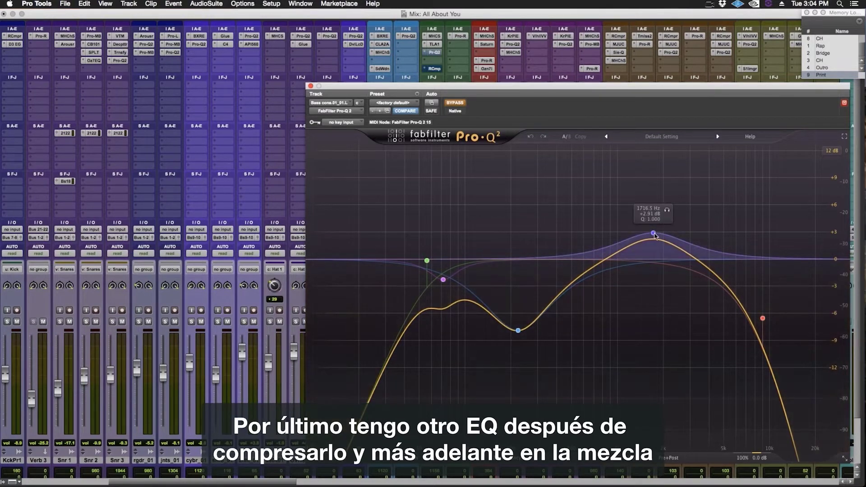
{"action": "mouse_move", "coordinate": [445, 300]}
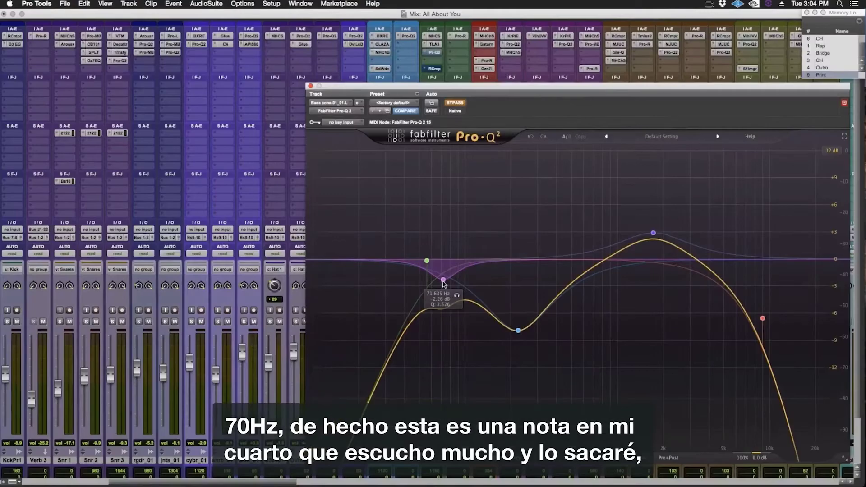
{"action": "left_click_drag", "start_coordinate": [445, 281], "coordinate": [445, 279]}
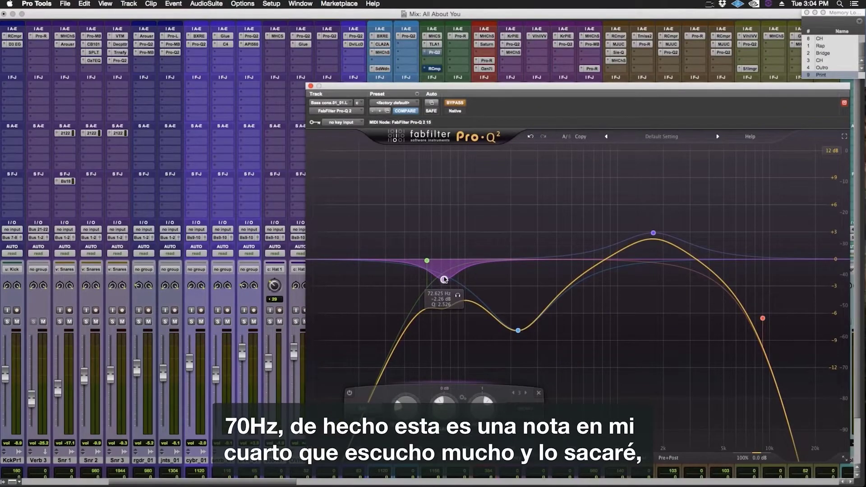
{"action": "left_click_drag", "start_coordinate": [444, 281], "coordinate": [443, 280]}
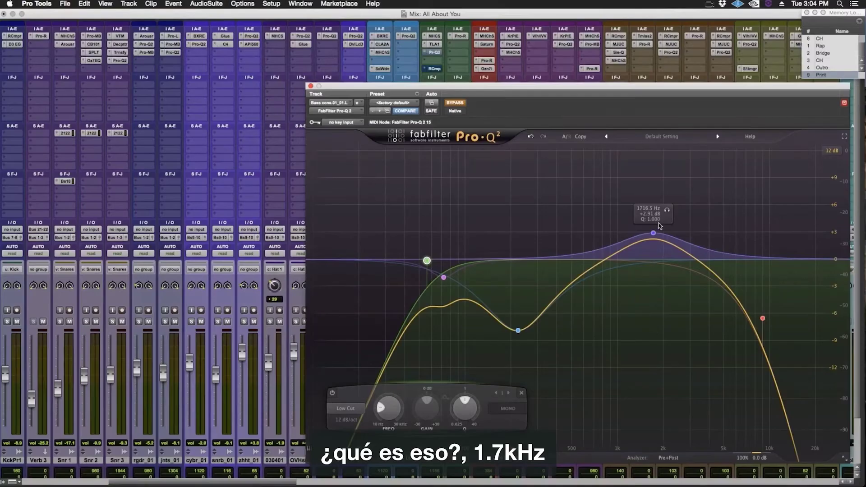
- Take the bass track's Pro-Q 2 out of bypass during playback, toggling its bypass to compare the sound
{"action": "left_click", "coordinate": [436, 53]}
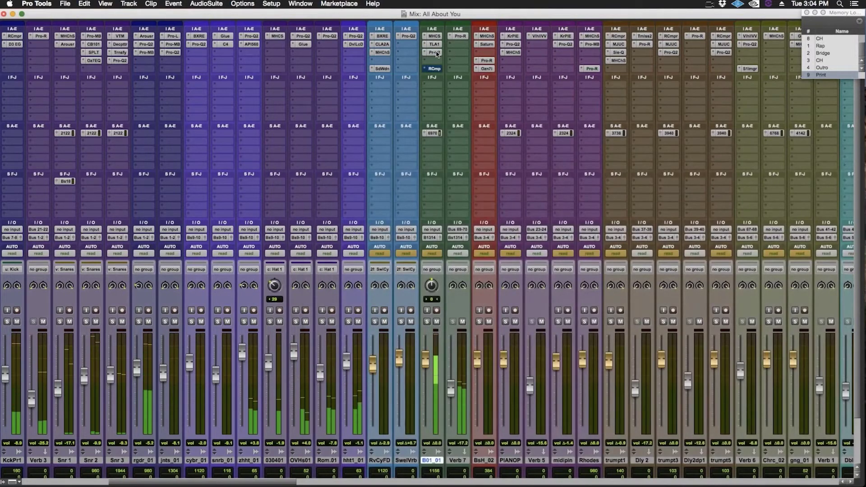
{"action": "left_click", "coordinate": [436, 52]}
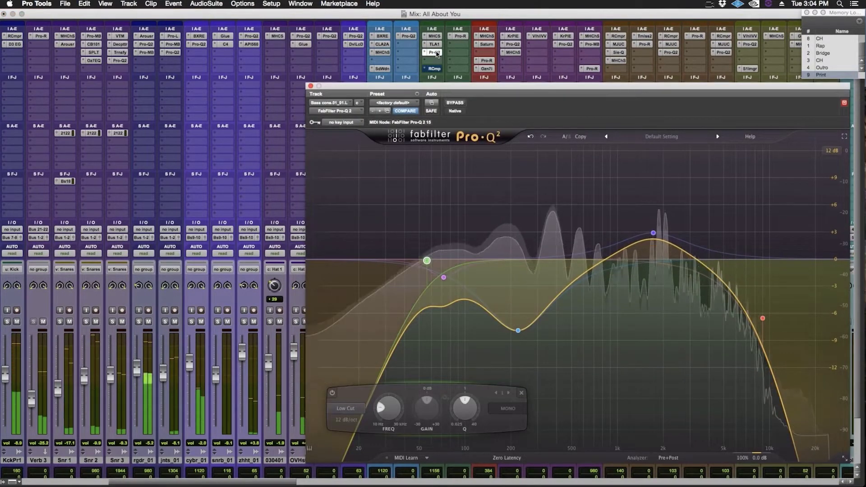
{"action": "left_click", "coordinate": [436, 53], "text": "super"}
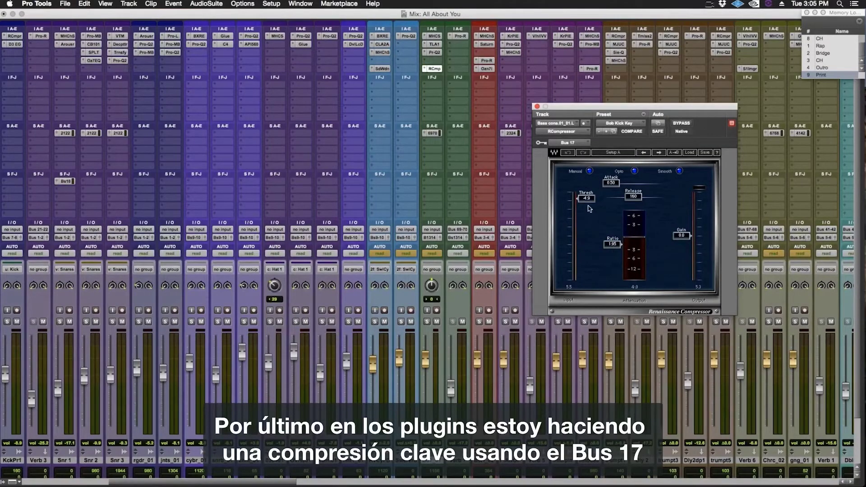
- Examine the Bus 17 key input on the bass RCompressor and the pre-fader Bus 17 send on the kicks_01 track
{"action": "scroll", "coordinate": [134, 185], "scroll_direction": "left", "scroll_amount": 5}
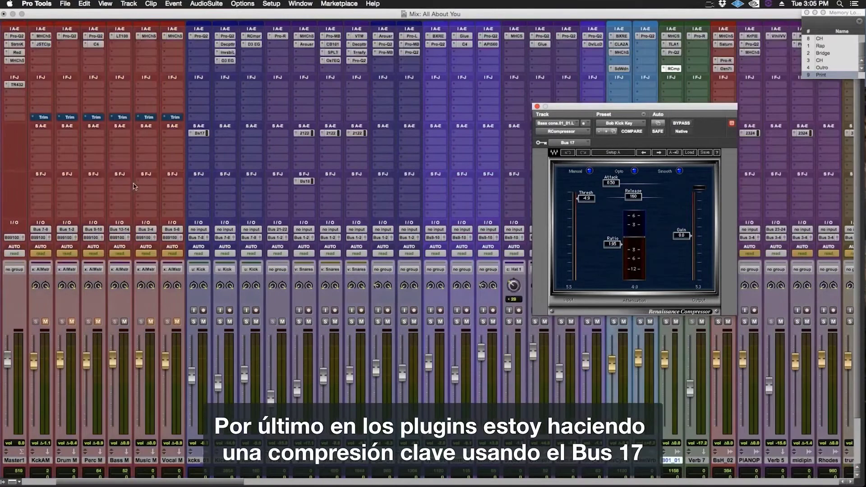
{"action": "left_click", "coordinate": [198, 133]}
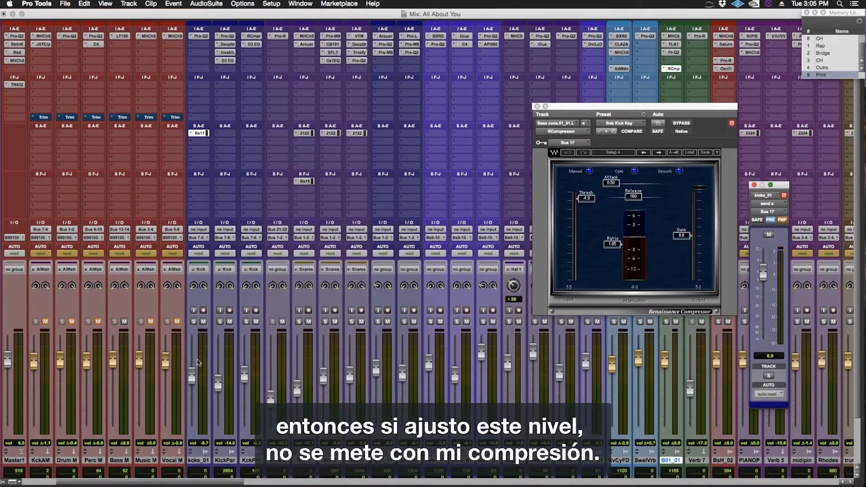
{"action": "left_click", "coordinate": [202, 134]}
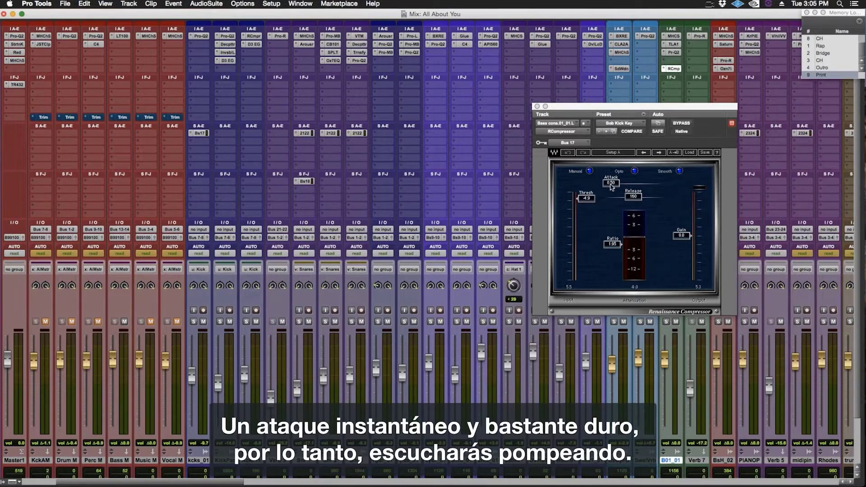
- Play the soloed bass through the keyed RCompressor, and add the three kick tracks to the solo
{"action": "scroll", "coordinate": [494, 242], "scroll_direction": "right", "scroll_amount": 10}
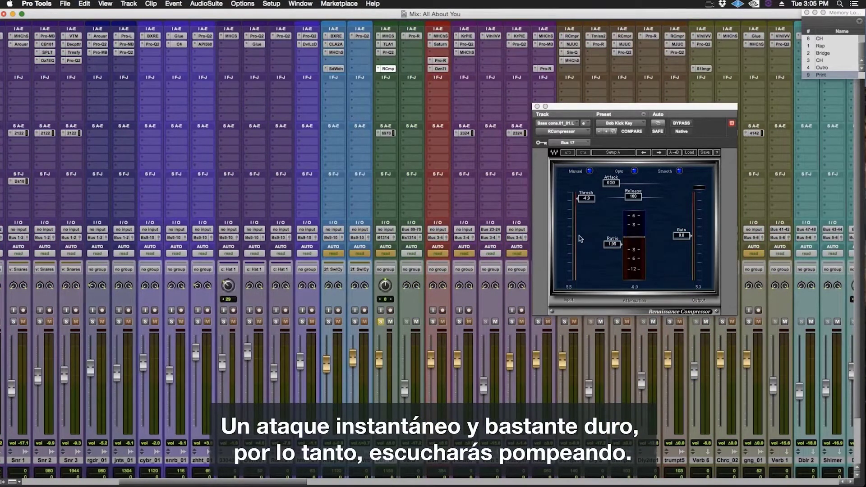
{"action": "key", "text": "space"}
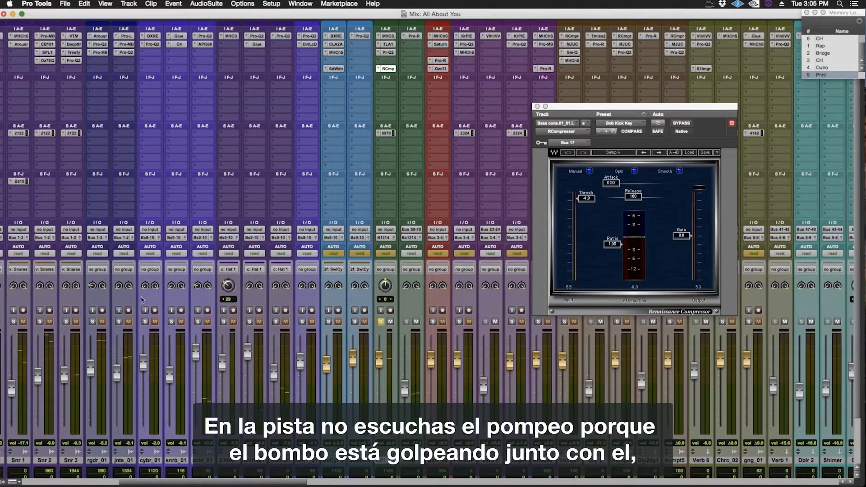
{"action": "scroll", "coordinate": [170, 317], "scroll_direction": "left", "scroll_amount": 10}
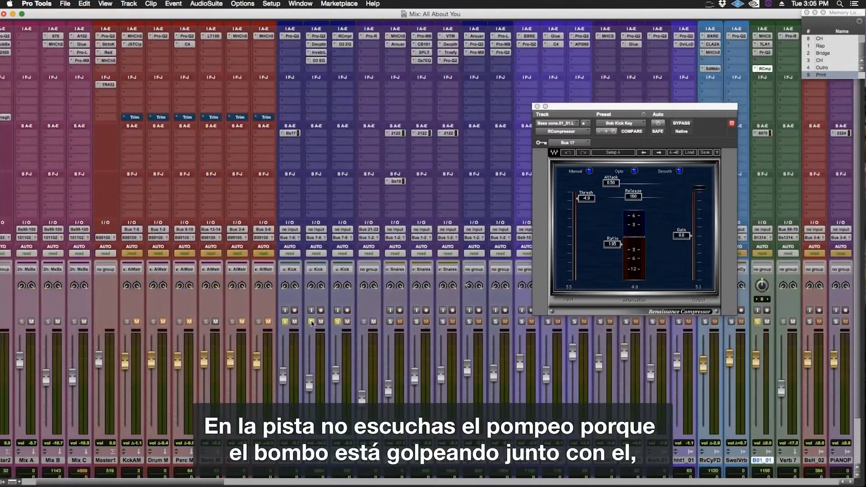
{"action": "scroll", "coordinate": [451, 279], "scroll_direction": "right", "scroll_amount": 10}
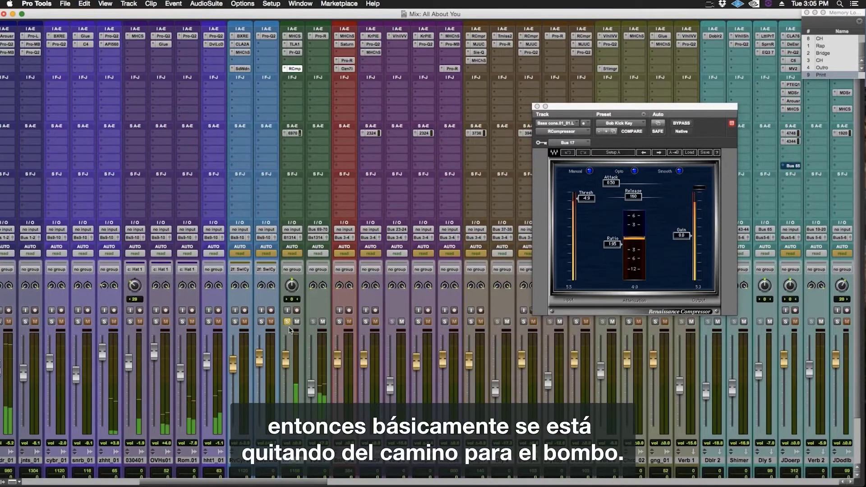
{"action": "key", "text": "super+equal"}
{"action": "key", "text": "super+bracketleft"}
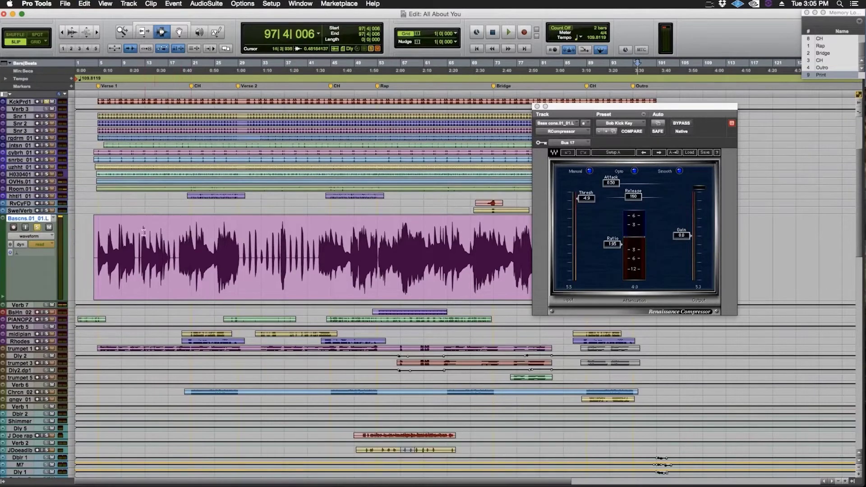
{"action": "key", "text": "super+equal"}
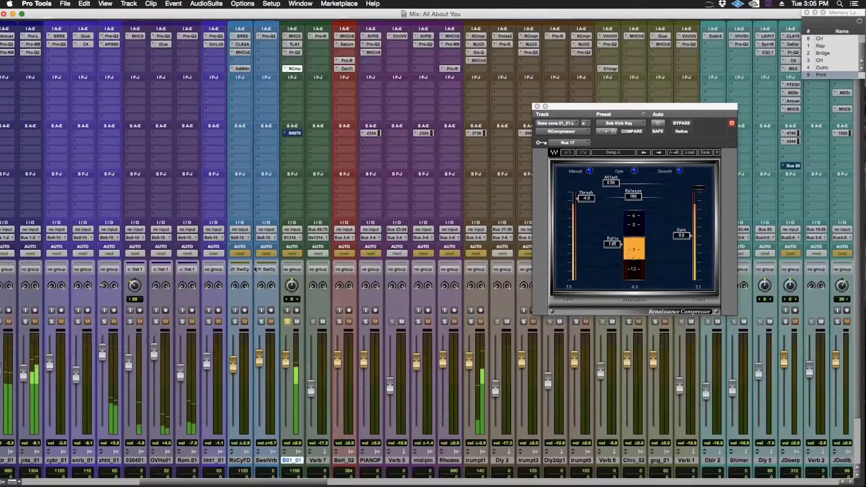
- Solo the remaining drum and percussion tracks through SwelVrb, and play them with the bass from the start of Verse 1
{"action": "scroll", "coordinate": [64, 325], "scroll_direction": "left", "scroll_amount": 5}
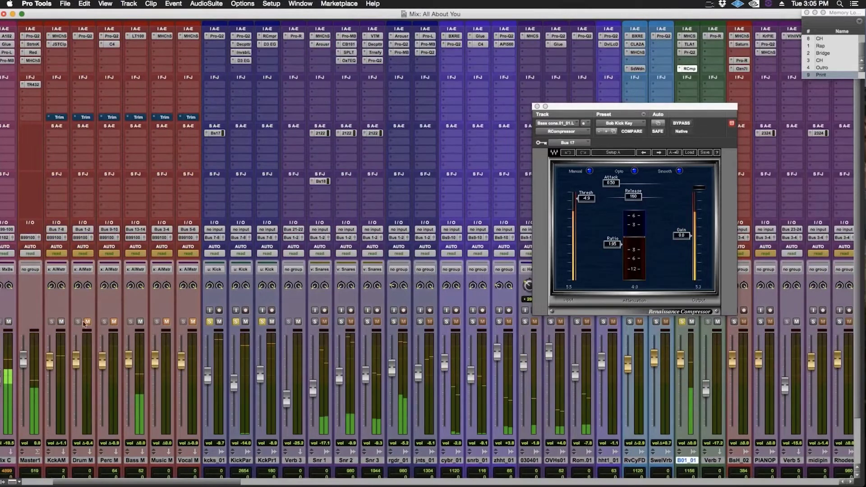
{"action": "scroll", "coordinate": [301, 343], "scroll_direction": "right", "scroll_amount": 5}
{"action": "scroll", "coordinate": [301, 343], "scroll_direction": "right", "scroll_amount": 1}
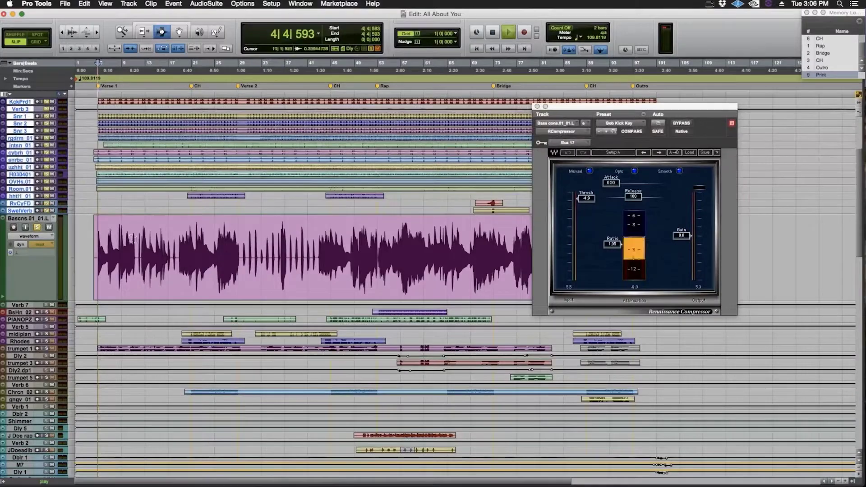
{"action": "key", "text": "super+equal"}
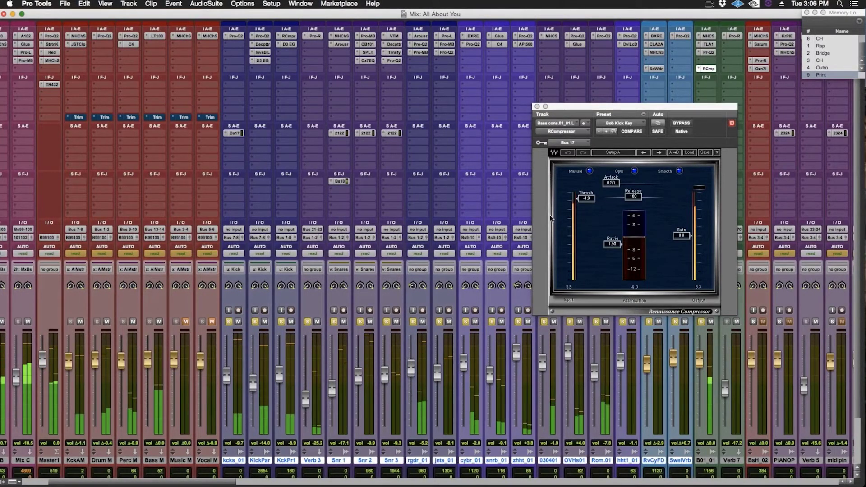
- Move the RCompressor window away from the bass channel, close it, and check the mixer levels during playback
{"action": "left_click_drag", "start_coordinate": [567, 107], "coordinate": [440, 70]}
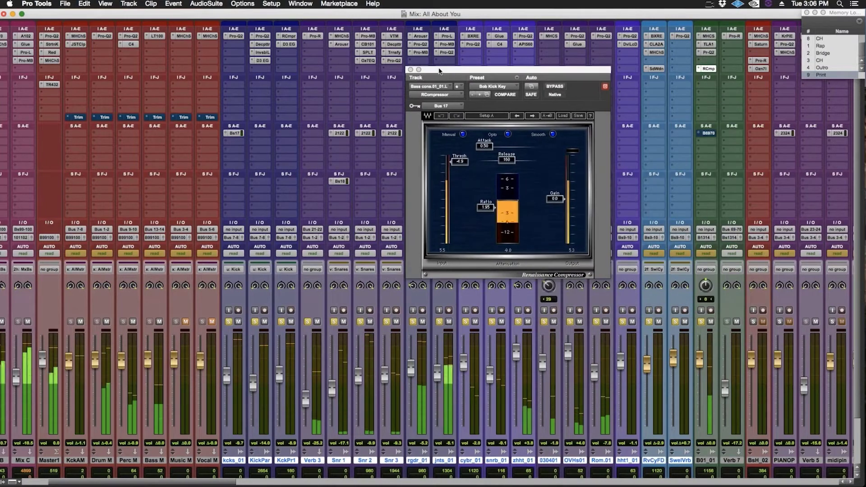
{"action": "left_click", "coordinate": [708, 68]}
{"action": "scroll", "coordinate": [478, 174], "scroll_direction": "right", "scroll_amount": 5}
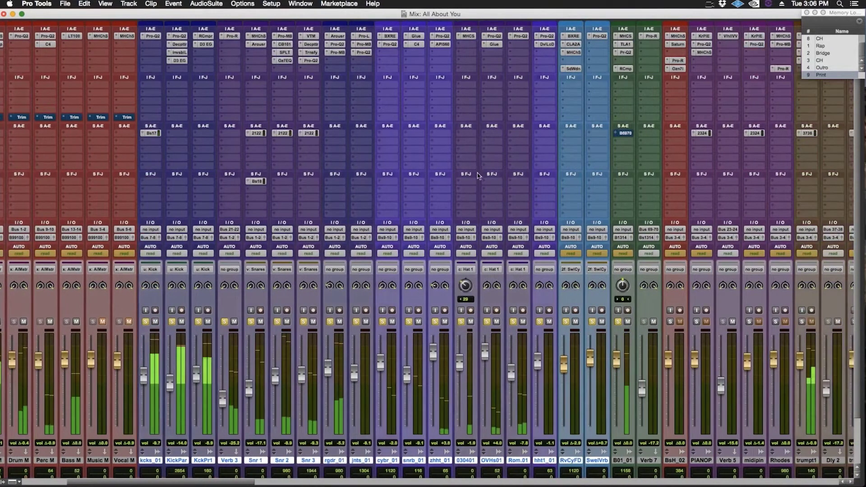
{"action": "scroll", "coordinate": [484, 173], "scroll_direction": "right", "scroll_amount": 6}
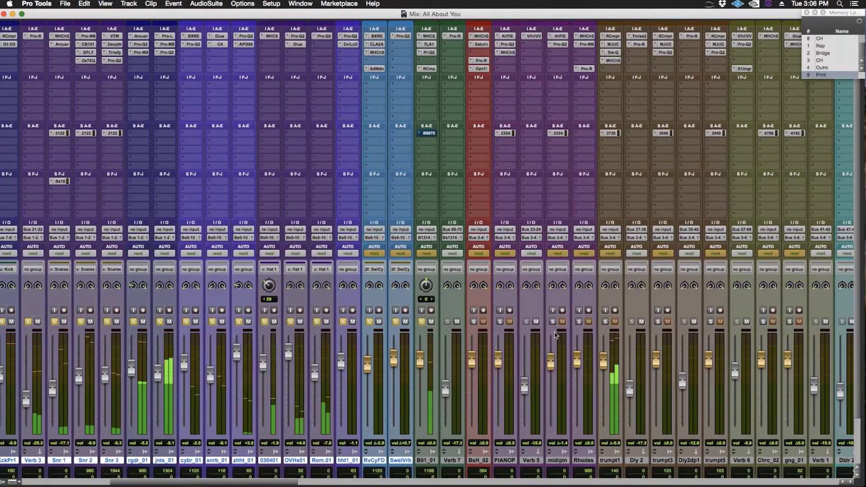
{"action": "scroll", "coordinate": [543, 328], "scroll_direction": "left", "scroll_amount": 8}
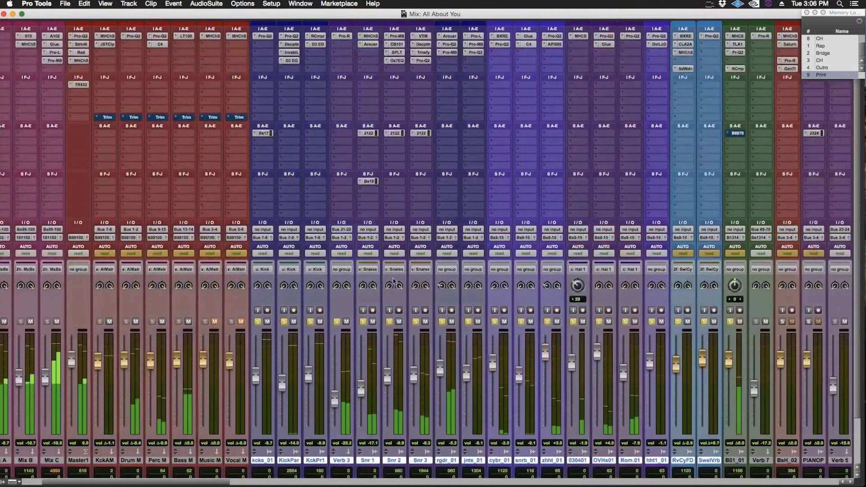
{"action": "scroll", "coordinate": [469, 291], "scroll_direction": "right", "scroll_amount": 12}
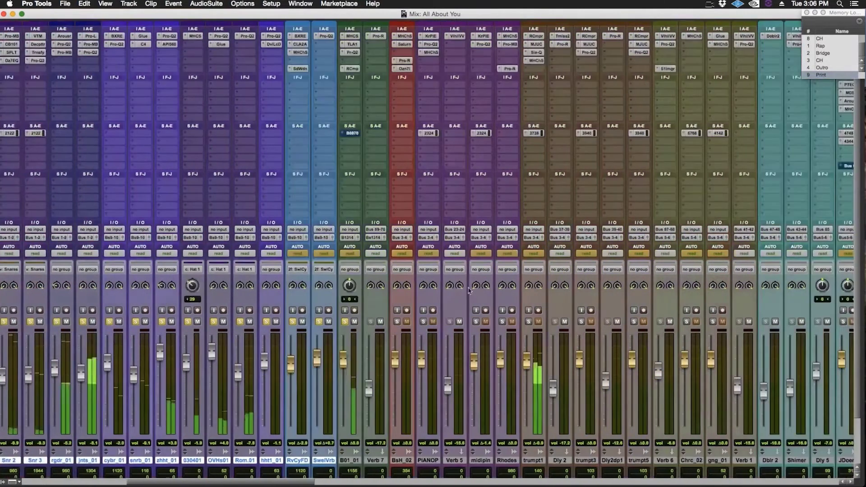
- Reopen the bass RCompressor and check its kick-triggered gain reduction against the drum and bass levels
{"action": "left_click", "coordinate": [351, 69]}
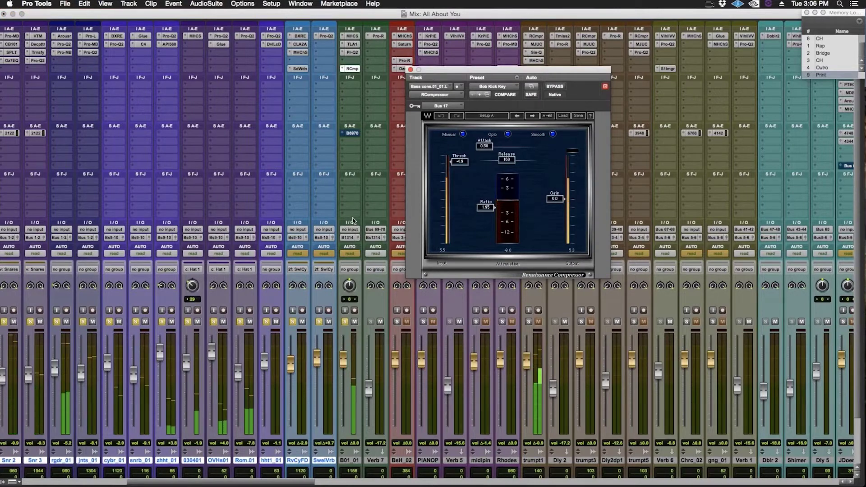
{"action": "scroll", "coordinate": [356, 219], "scroll_direction": "left", "scroll_amount": 10}
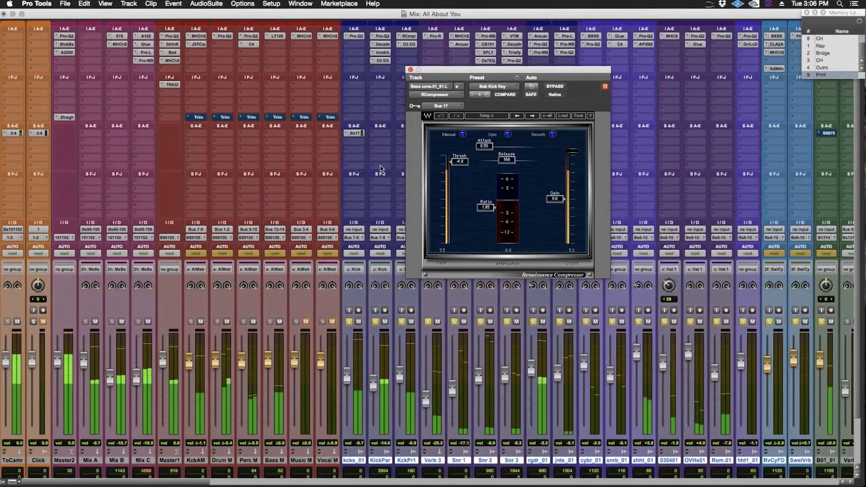
{"action": "scroll", "coordinate": [384, 169], "scroll_direction": "right", "scroll_amount": 8}
{"action": "scroll", "coordinate": [384, 169], "scroll_direction": "right", "scroll_amount": 4}
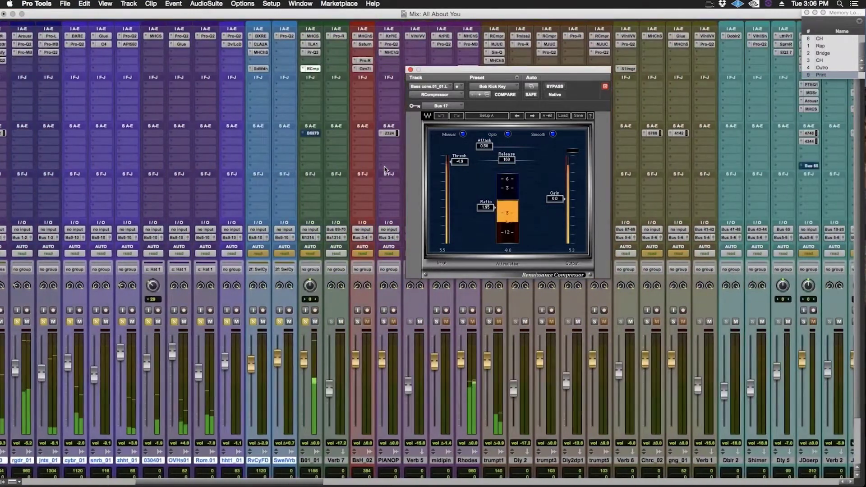
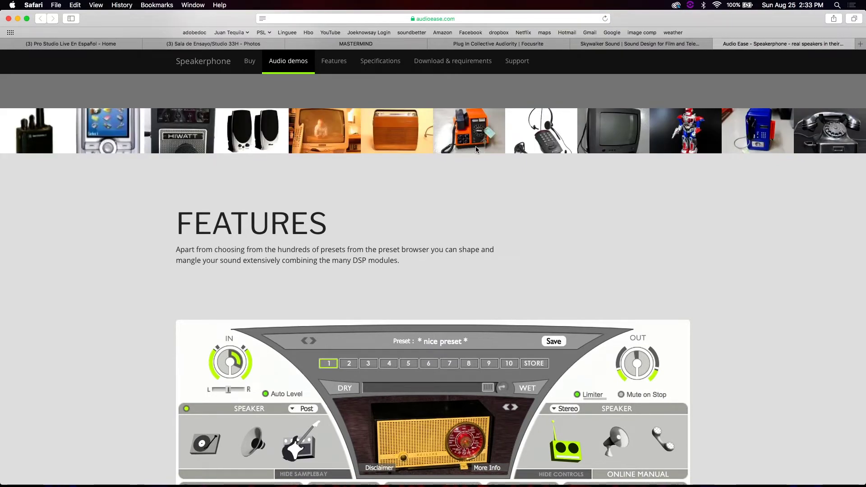
- In Safari, examine the Features section and module layout on Audio Ease's Speakerphone page
{"action": "scroll", "coordinate": [650, 218], "scroll_direction": "down", "scroll_amount": 1}
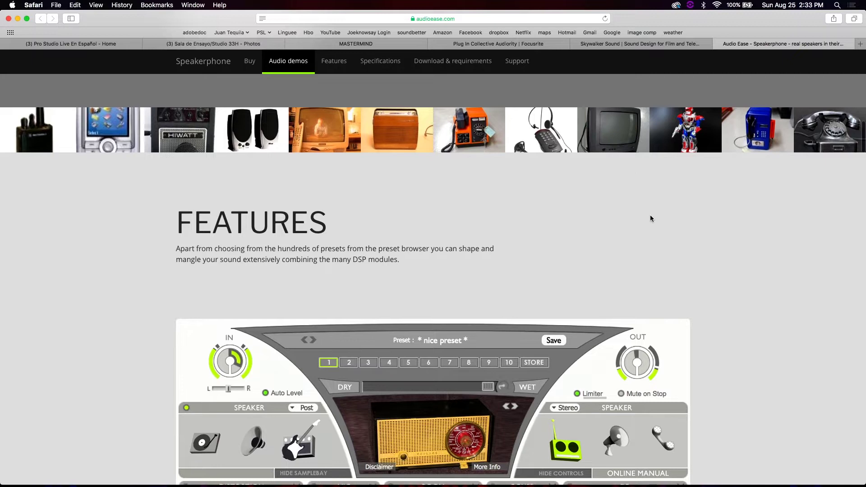
{"action": "scroll", "coordinate": [775, 277], "scroll_direction": "down", "scroll_amount": 5}
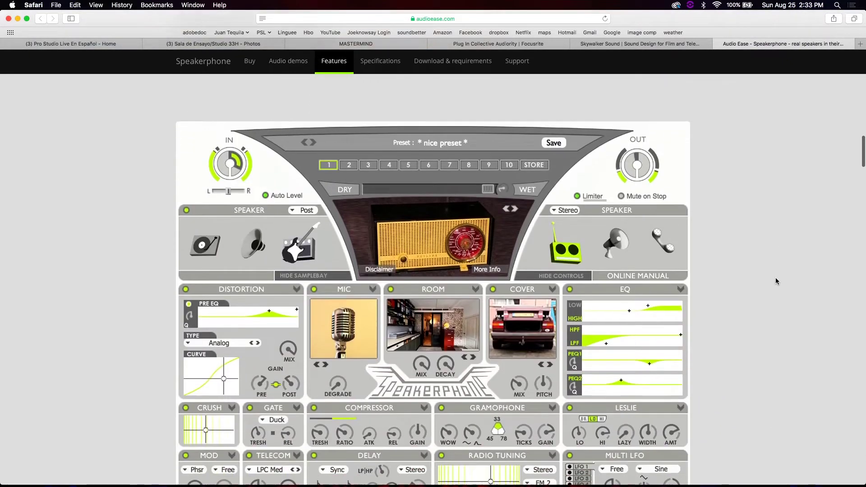
{"action": "scroll", "coordinate": [775, 281], "scroll_direction": "down", "scroll_amount": 2}
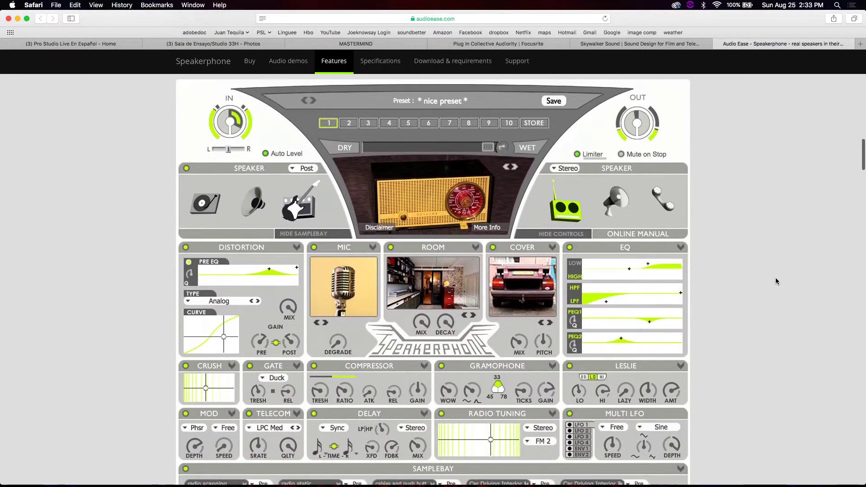
{"action": "scroll", "coordinate": [775, 278], "scroll_direction": "down", "scroll_amount": 1}
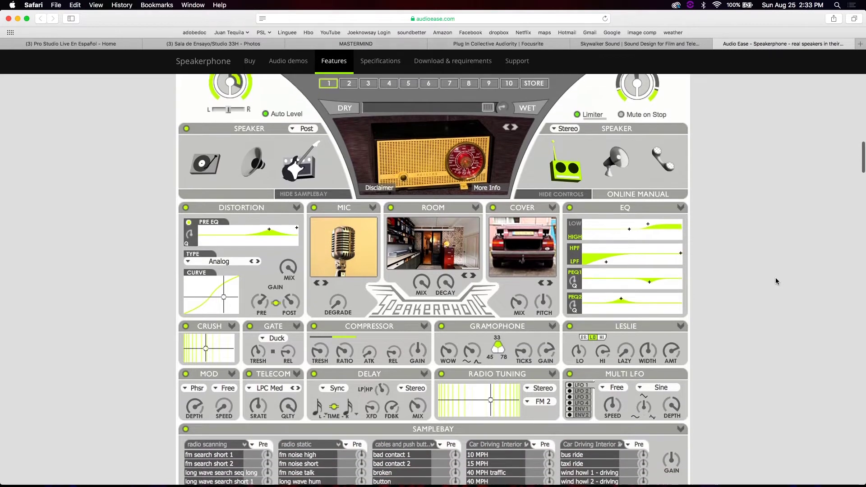
{"action": "scroll", "coordinate": [775, 280], "scroll_direction": "down", "scroll_amount": 1}
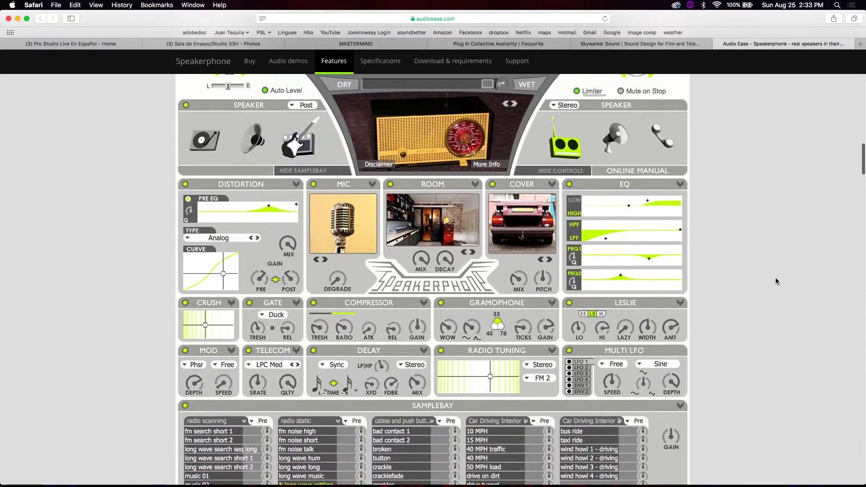
{"action": "scroll", "coordinate": [775, 278], "scroll_direction": "up", "scroll_amount": 3}
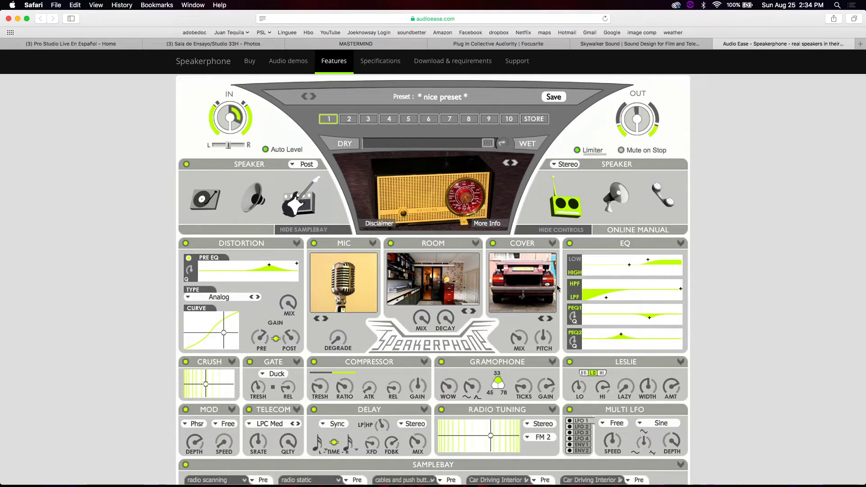
- Examine Speakerphone's effect modules and the Samplebay sound lists in the plug-in picture on the Features section
{"action": "scroll", "coordinate": [639, 339], "scroll_direction": "down", "scroll_amount": 3}
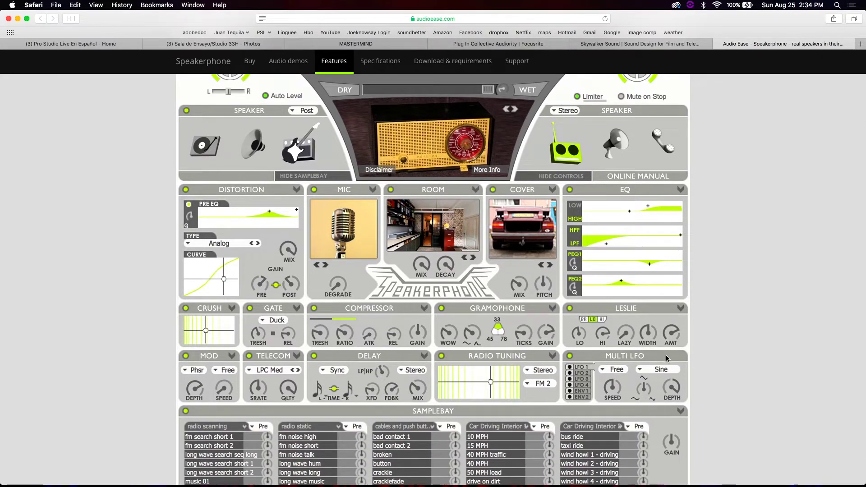
{"action": "scroll", "coordinate": [668, 359], "scroll_direction": "down", "scroll_amount": 2}
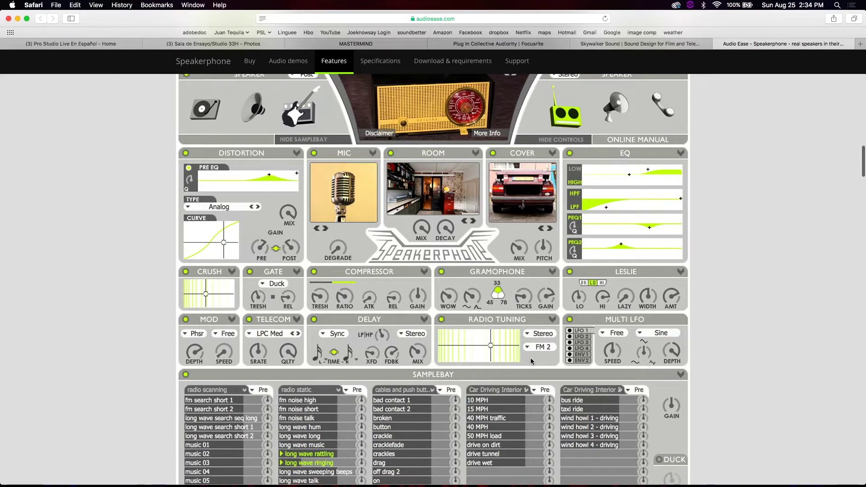
{"action": "scroll", "coordinate": [531, 358], "scroll_direction": "down", "scroll_amount": 1}
{"action": "scroll", "coordinate": [531, 358], "scroll_direction": "down", "scroll_amount": 1}
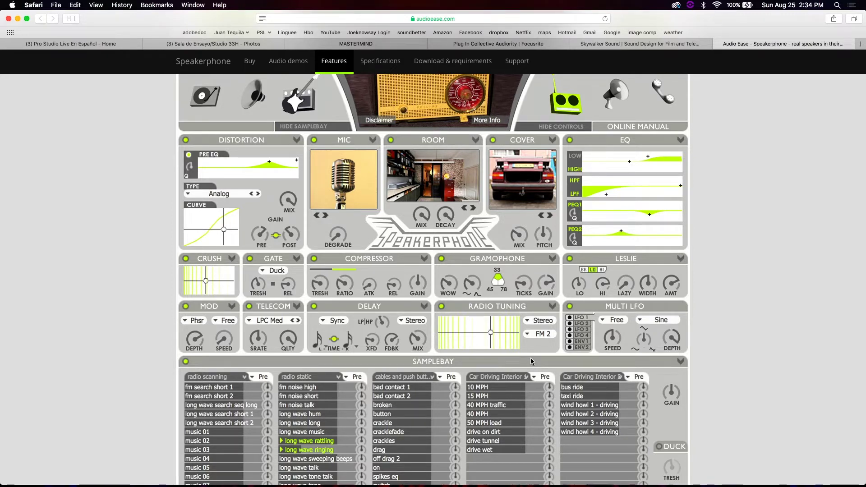
{"action": "scroll", "coordinate": [530, 359], "scroll_direction": "up", "scroll_amount": 4}
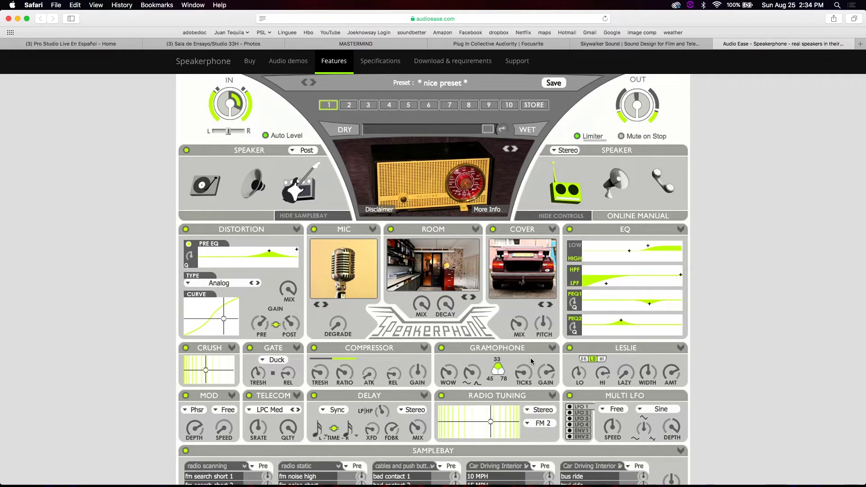
{"action": "scroll", "coordinate": [531, 361], "scroll_direction": "up", "scroll_amount": 5}
{"action": "scroll", "coordinate": [532, 360], "scroll_direction": "down", "scroll_amount": 2}
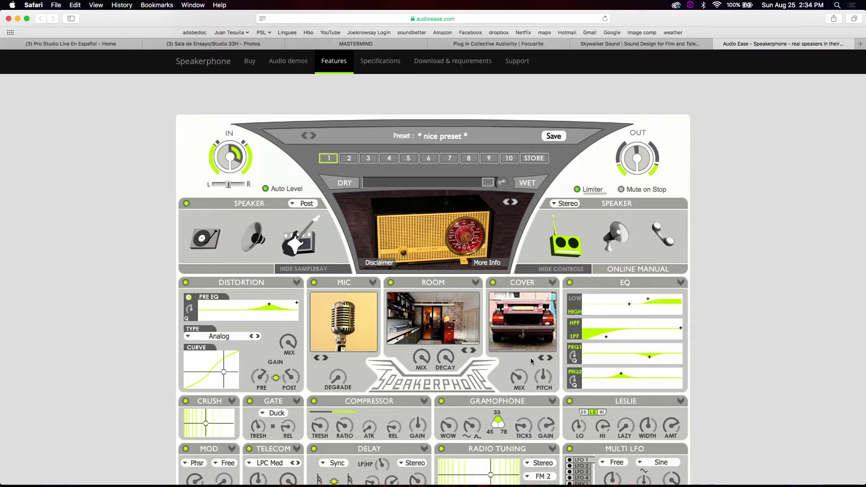
- Review the Speakerphone page's audio examples, header and product introduction beside the guided tour video
{"action": "scroll", "coordinate": [531, 358], "scroll_direction": "up", "scroll_amount": 15}
{"action": "scroll", "coordinate": [531, 358], "scroll_direction": "up", "scroll_amount": 10}
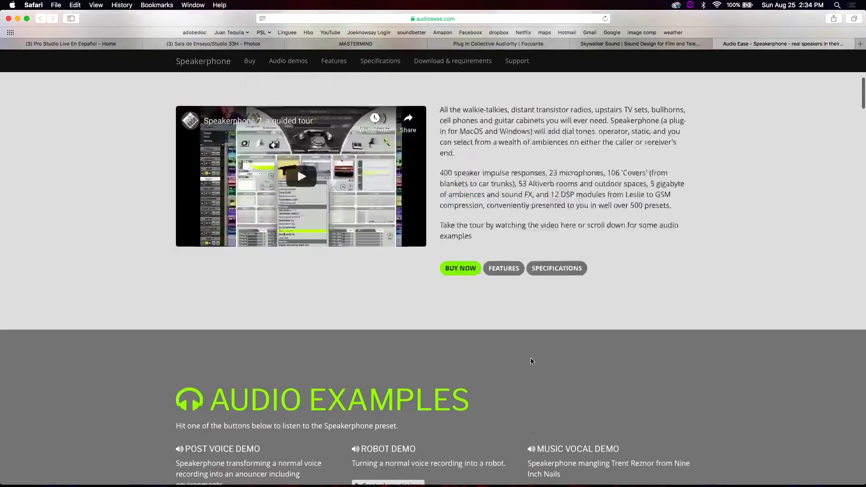
{"action": "scroll", "coordinate": [531, 360], "scroll_direction": "down", "scroll_amount": 8}
{"action": "scroll", "coordinate": [532, 362], "scroll_direction": "down", "scroll_amount": 10}
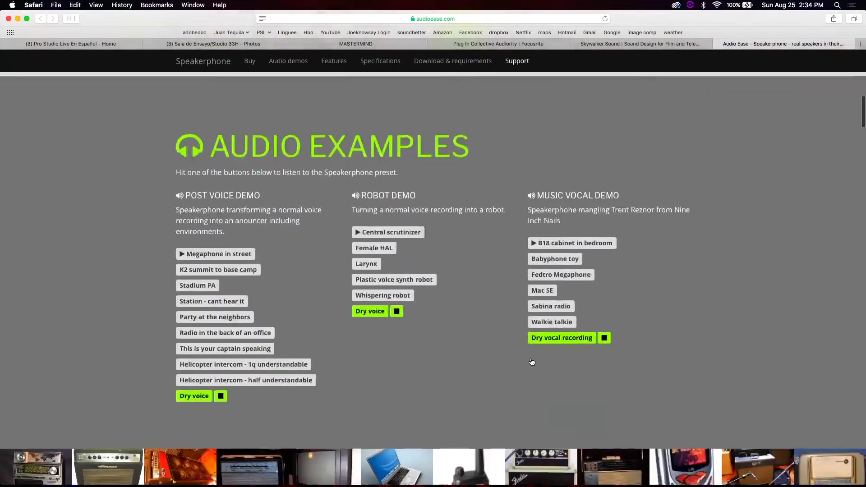
{"action": "scroll", "coordinate": [532, 361], "scroll_direction": "up", "scroll_amount": 1}
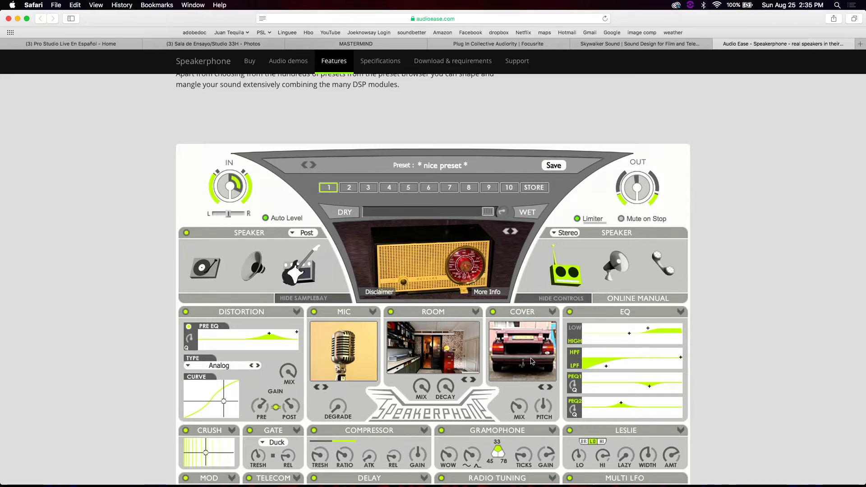
{"action": "scroll", "coordinate": [531, 361], "scroll_direction": "up", "scroll_amount": 20}
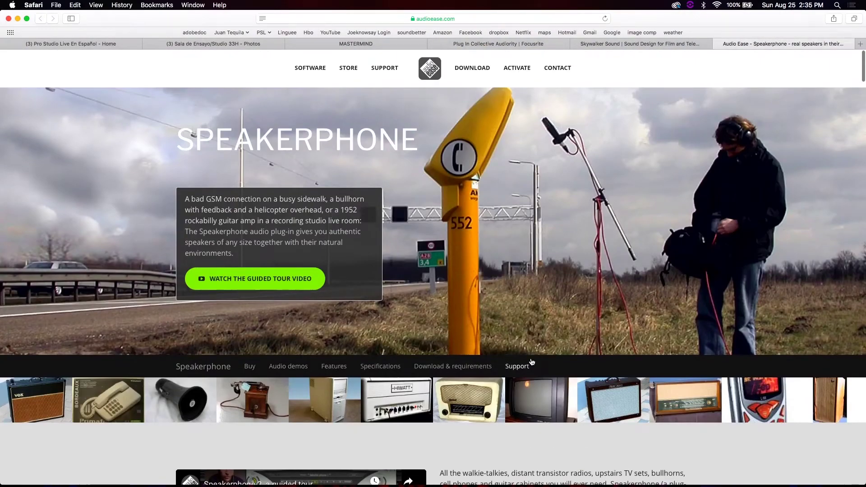
{"action": "scroll", "coordinate": [531, 361], "scroll_direction": "down", "scroll_amount": 6}
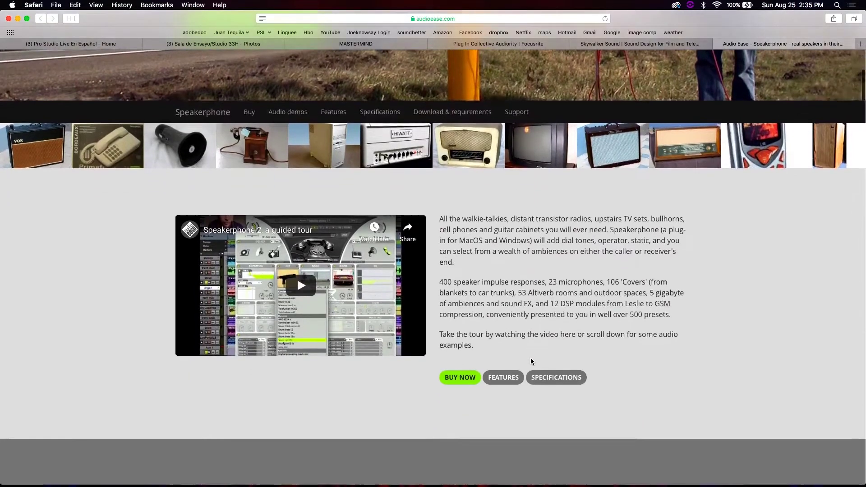
{"action": "scroll", "coordinate": [531, 361], "scroll_direction": "down", "scroll_amount": 2}
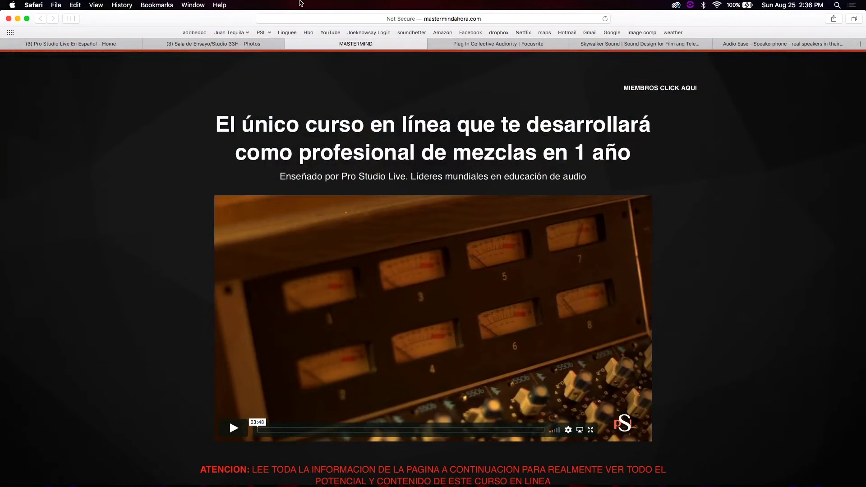
- Read through the MASTERMIND course page, from the application section and course description to the special recognition trophy
{"action": "scroll", "coordinate": [519, 186], "scroll_direction": "down", "scroll_amount": 15}
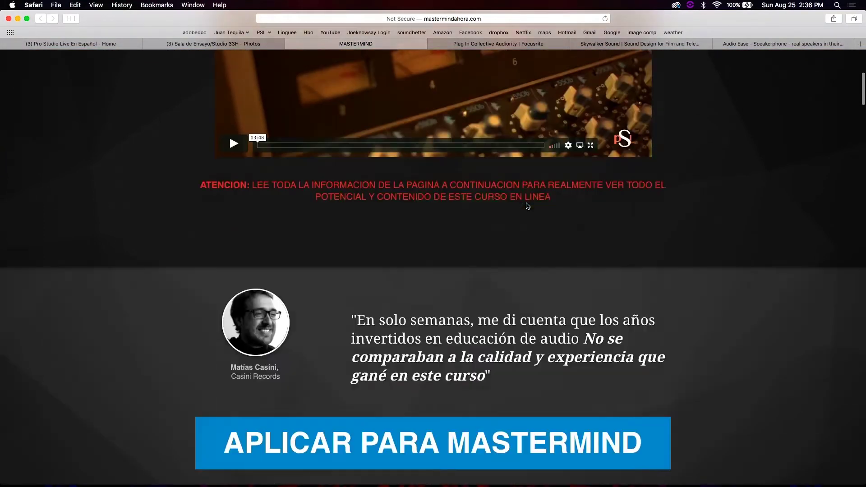
{"action": "scroll", "coordinate": [527, 203], "scroll_direction": "down", "scroll_amount": 6}
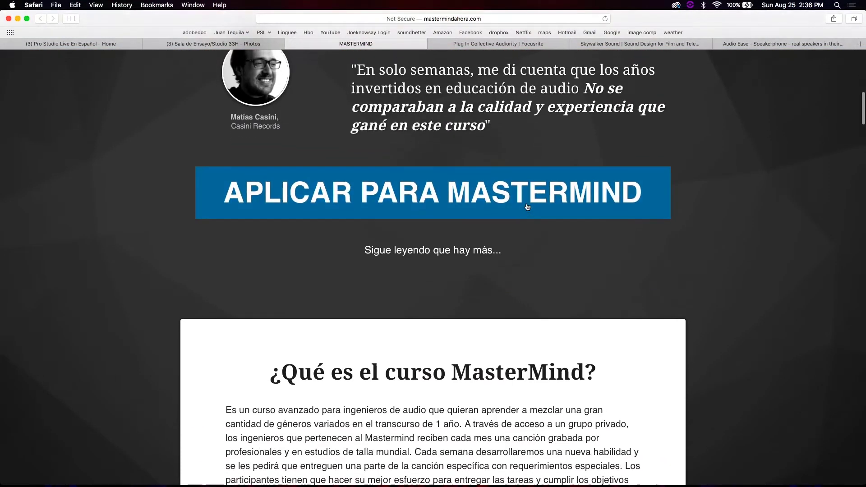
{"action": "scroll", "coordinate": [526, 205], "scroll_direction": "down", "scroll_amount": 5}
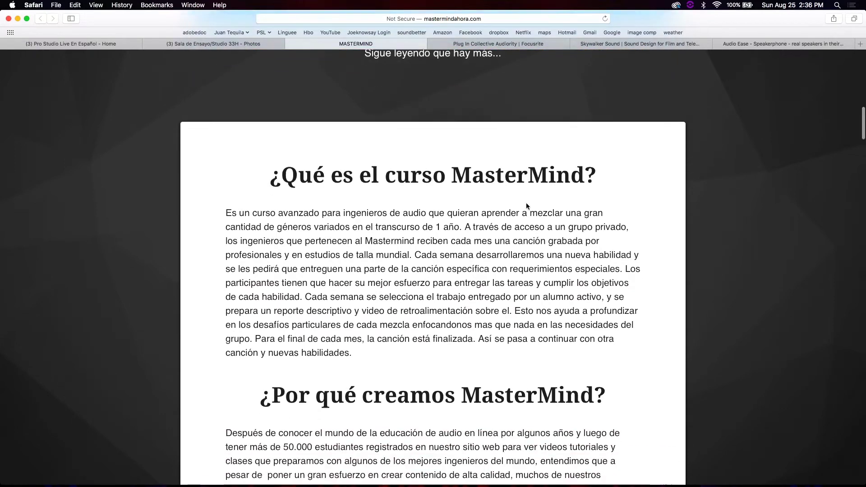
{"action": "scroll", "coordinate": [527, 203], "scroll_direction": "down", "scroll_amount": 20}
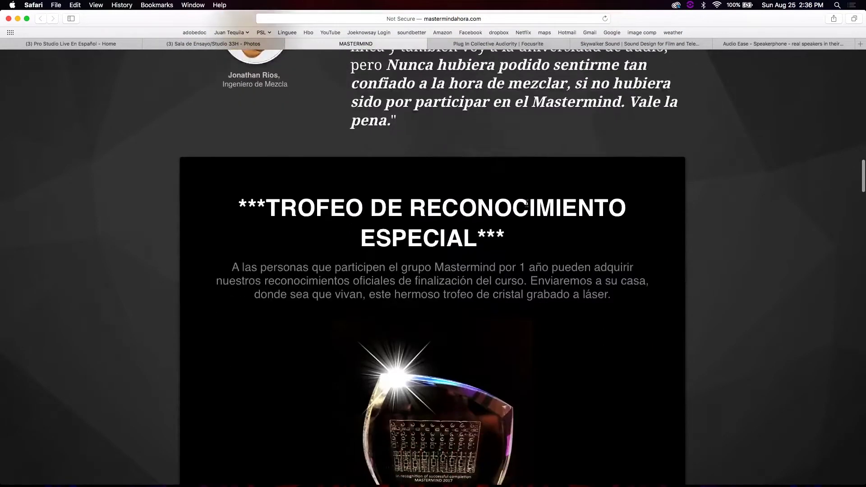
{"action": "scroll", "coordinate": [526, 206], "scroll_direction": "down", "scroll_amount": 3}
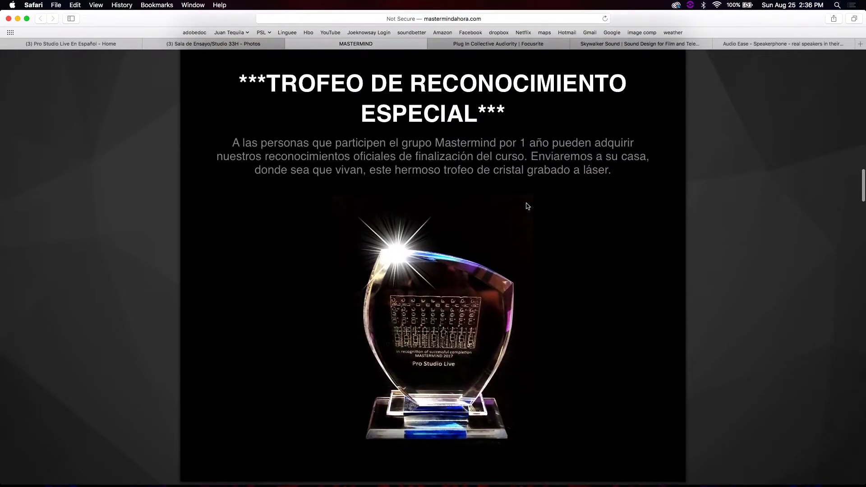
- Examine the MASTERMIND page's Habilidades Complementarias lesson grid and the Mas Testimonios section
{"action": "scroll", "coordinate": [526, 206], "scroll_direction": "down", "scroll_amount": 15}
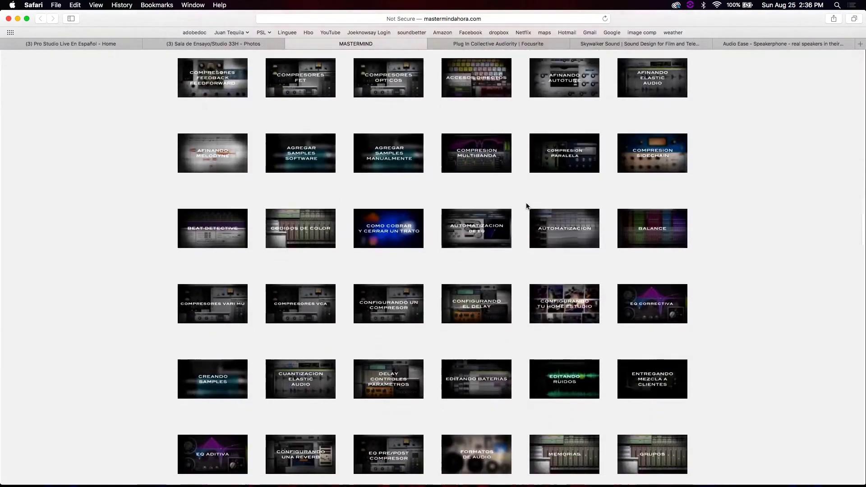
{"action": "scroll", "coordinate": [526, 206], "scroll_direction": "up", "scroll_amount": 2}
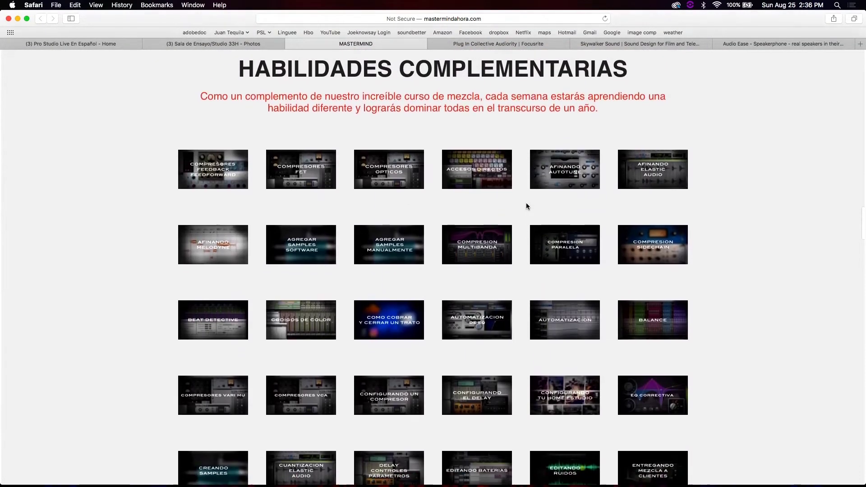
{"action": "scroll", "coordinate": [527, 206], "scroll_direction": "down", "scroll_amount": 5}
{"action": "scroll", "coordinate": [526, 206], "scroll_direction": "down", "scroll_amount": 3}
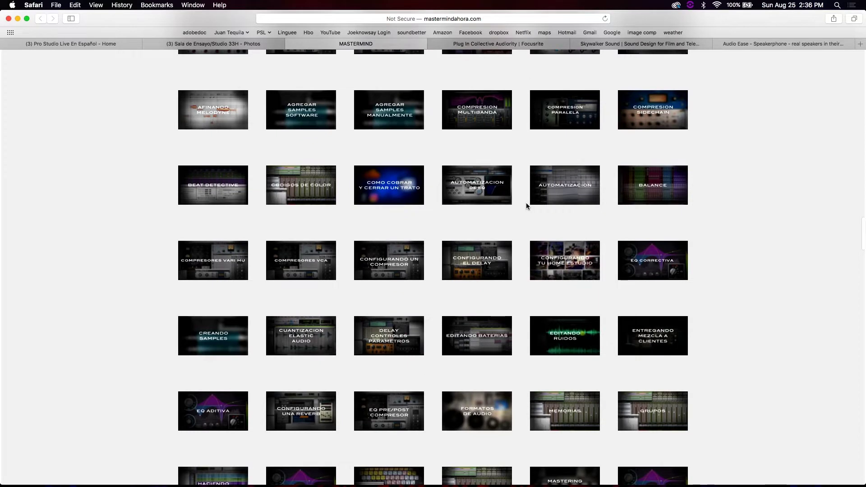
{"action": "scroll", "coordinate": [526, 206], "scroll_direction": "down", "scroll_amount": 5}
{"action": "scroll", "coordinate": [526, 206], "scroll_direction": "down", "scroll_amount": 10}
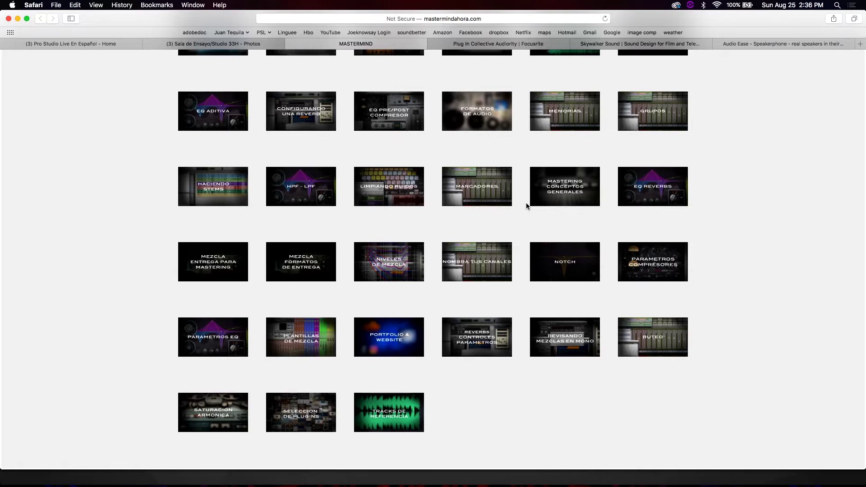
{"action": "scroll", "coordinate": [526, 205], "scroll_direction": "down", "scroll_amount": 20}
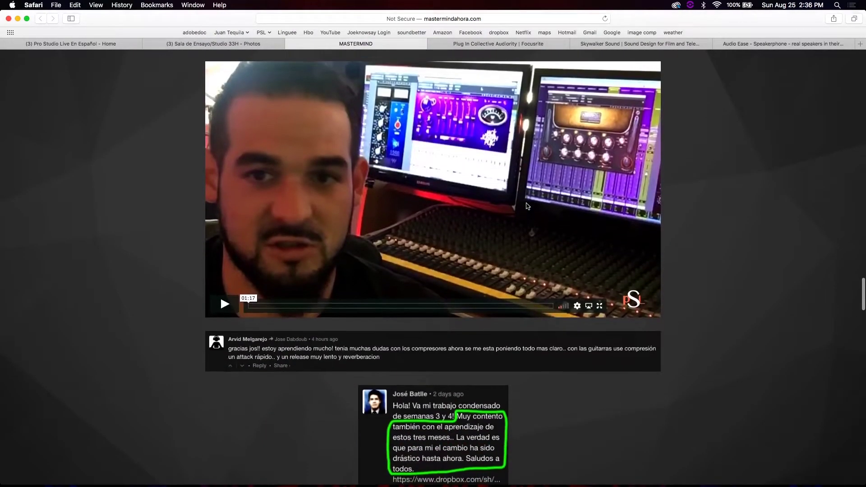
{"action": "scroll", "coordinate": [527, 206], "scroll_direction": "up", "scroll_amount": 2}
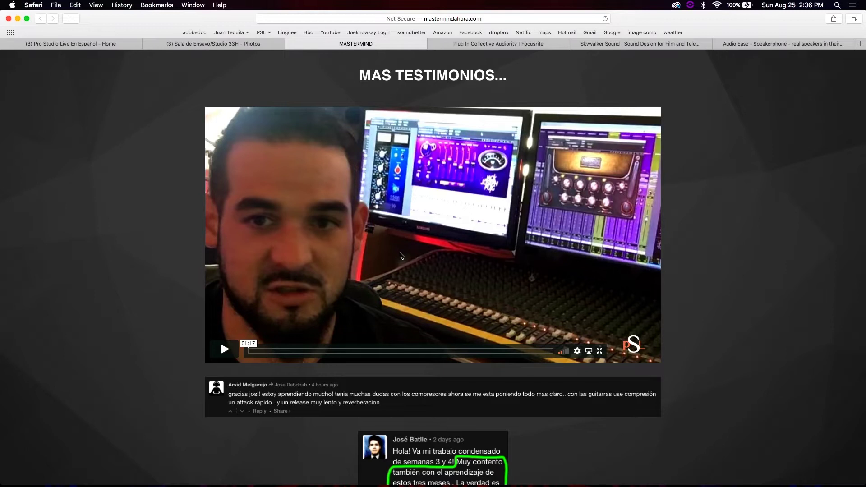
- Switch to Pro Tools, show the whole Boy can play 4 session timeline, and play it from about bar 60
{"action": "key", "text": "super+Tab"}
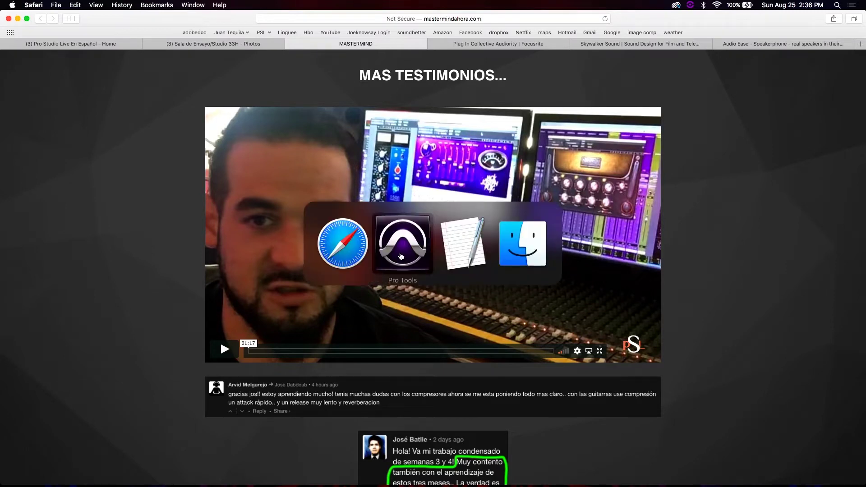
{"action": "scroll", "coordinate": [400, 254], "scroll_direction": "up", "scroll_amount": 15}
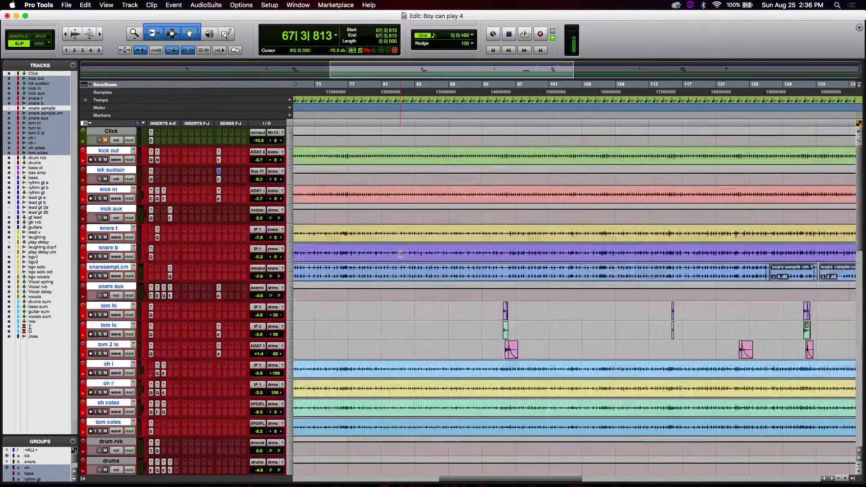
{"action": "scroll", "coordinate": [400, 253], "scroll_direction": "left", "scroll_amount": 15}
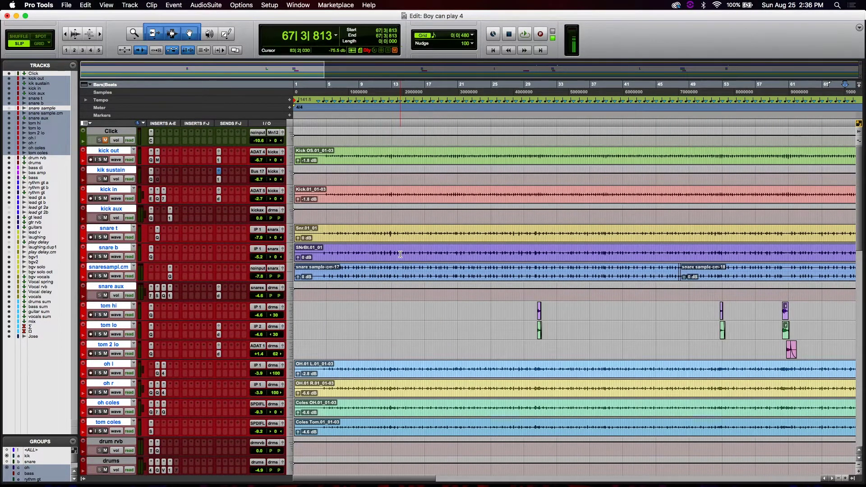
{"action": "scroll", "coordinate": [400, 254], "scroll_direction": "down", "scroll_amount": 2}
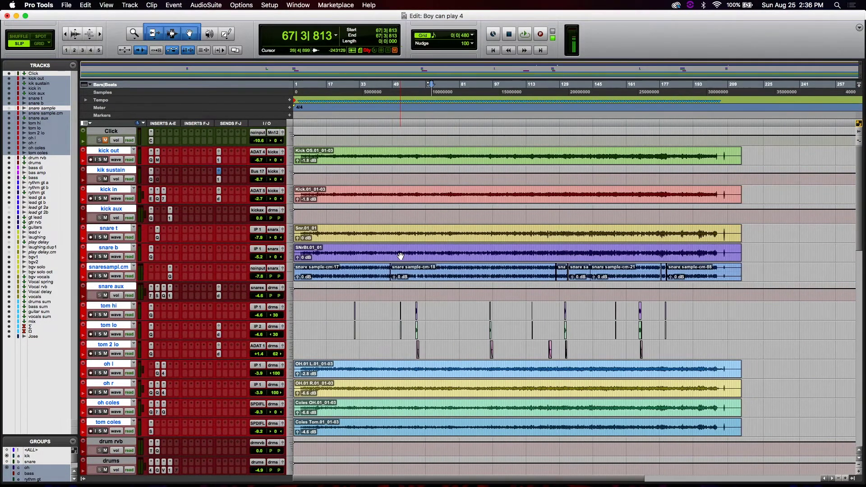
{"action": "left_click", "coordinate": [416, 229]}
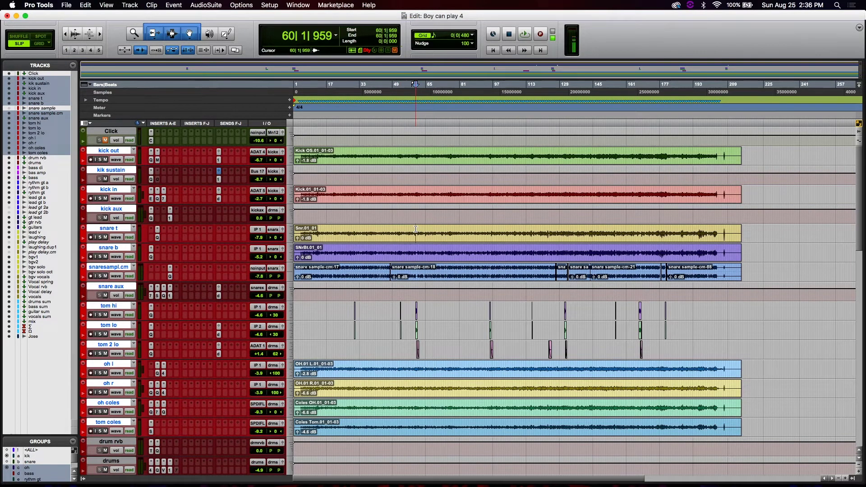
{"action": "key", "text": "space"}
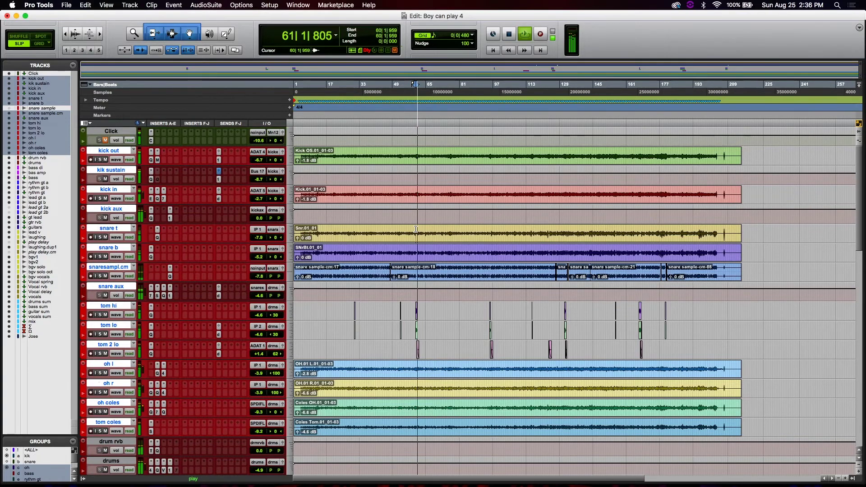
- Look over the vocal, sum, guitar and bass tracks during playback, and stop the session
{"action": "scroll", "coordinate": [415, 229], "scroll_direction": "down", "scroll_amount": 20}
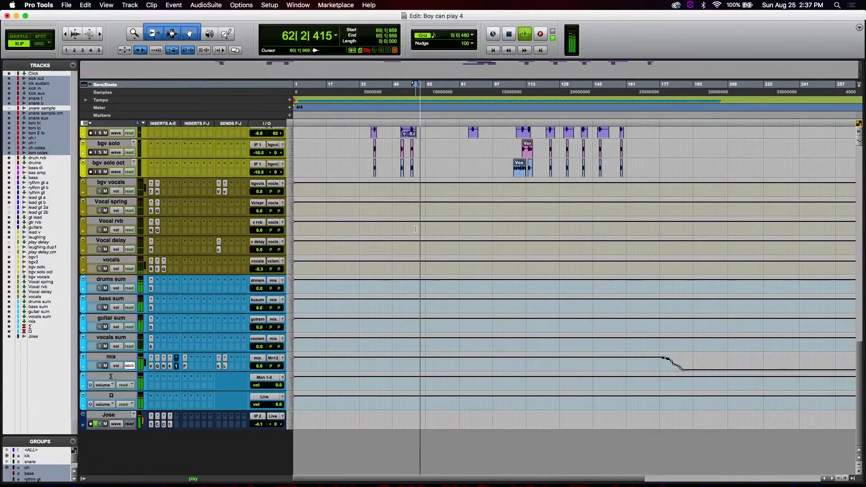
{"action": "scroll", "coordinate": [415, 229], "scroll_direction": "up", "scroll_amount": 5}
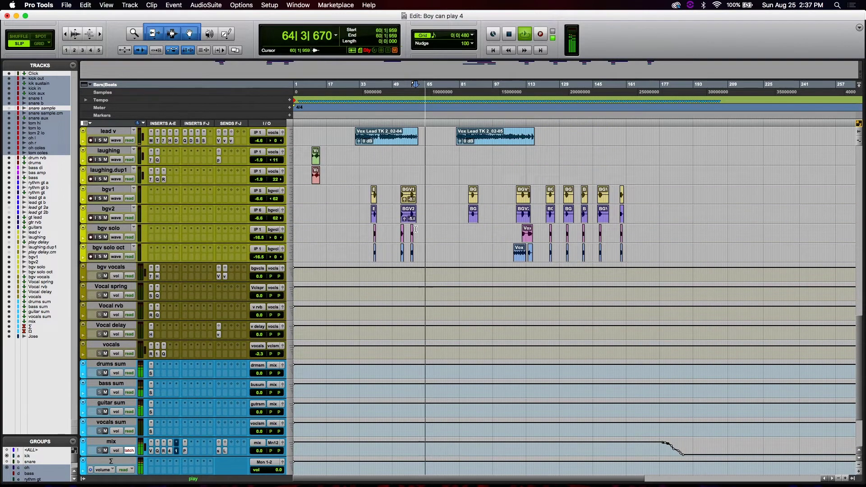
{"action": "scroll", "coordinate": [415, 229], "scroll_direction": "up", "scroll_amount": 5}
{"action": "scroll", "coordinate": [416, 229], "scroll_direction": "up", "scroll_amount": 4}
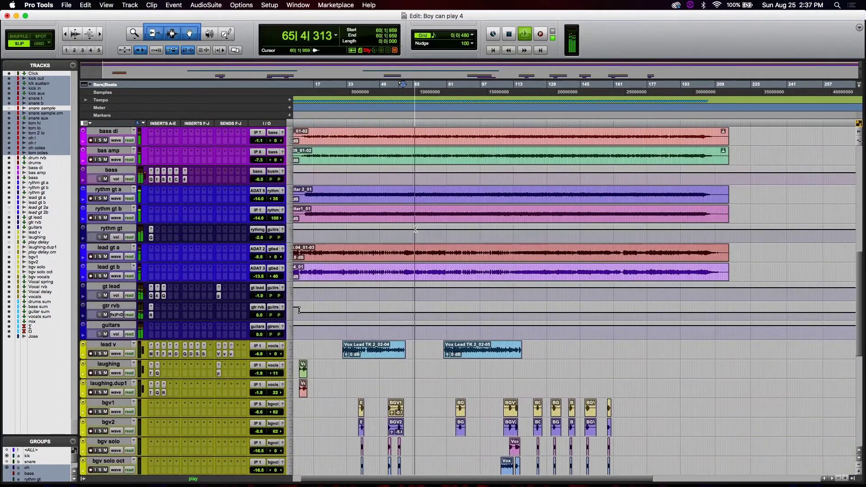
{"action": "scroll", "coordinate": [416, 229], "scroll_direction": "left", "scroll_amount": 1}
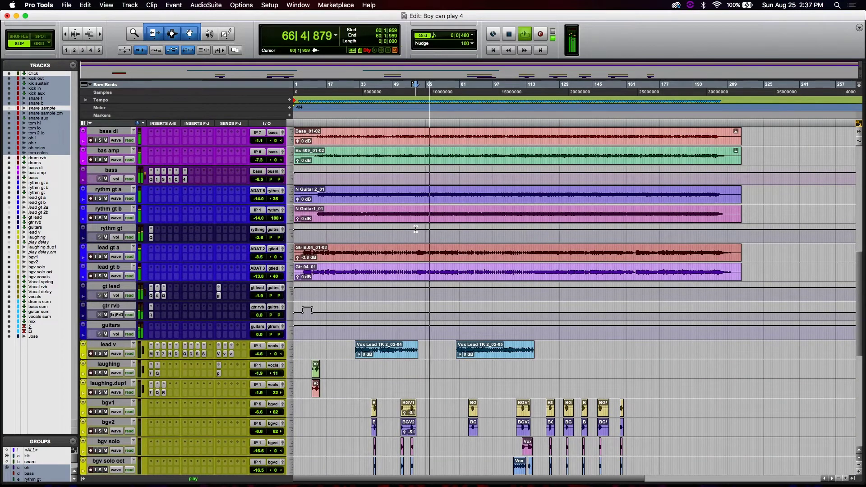
{"action": "key", "text": "space"}
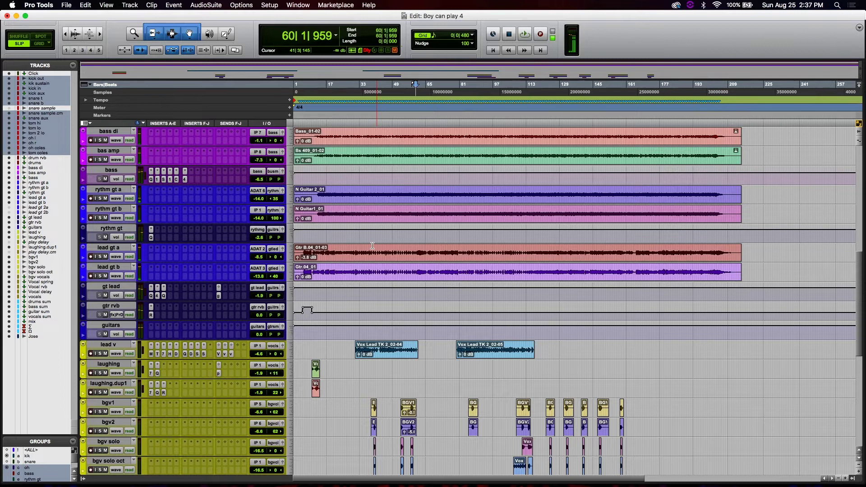
- Return to the session start, zoom in on the lead guitar intro, and place the cursor just before the guitar enters on lead gt a
{"action": "key", "text": "Return"}
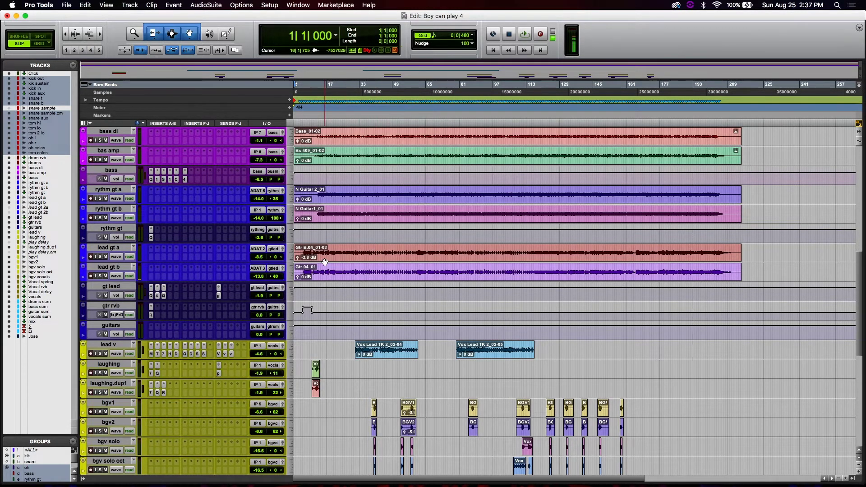
{"action": "left_click", "coordinate": [306, 251]}
{"action": "key", "text": "super+bracketright"}
{"action": "key", "text": "super+bracketright"}
{"action": "key", "text": "super+bracketright"}
{"action": "key", "text": "super+bracketright"}
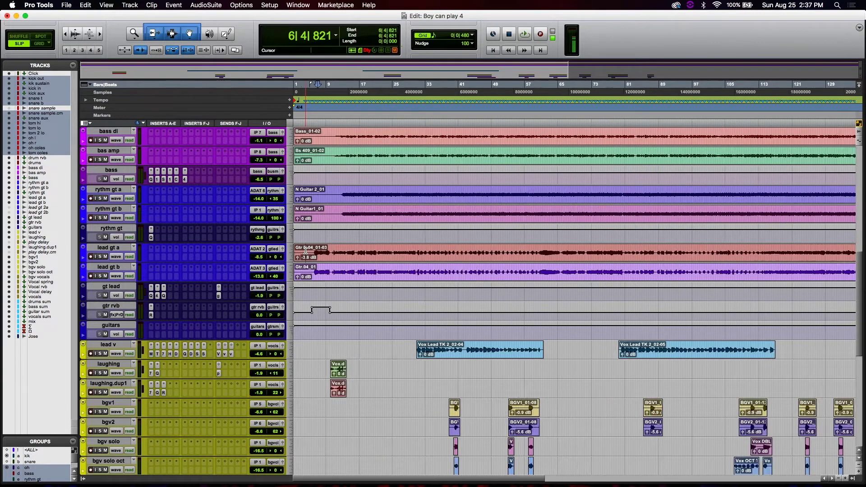
{"action": "left_click", "coordinate": [442, 252]}
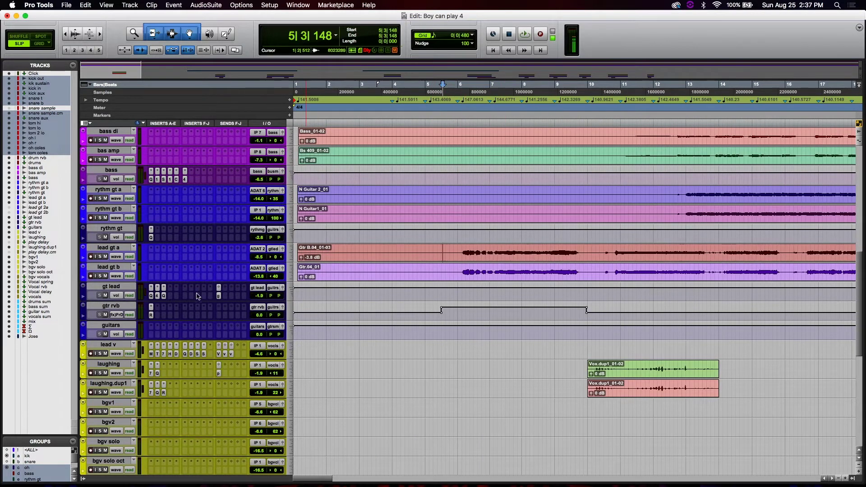
- Open the gtr rvb track's AIR Reverb beside the timeline and compare its pre-delay before and within the raised automation section
{"action": "left_click", "coordinate": [152, 315]}
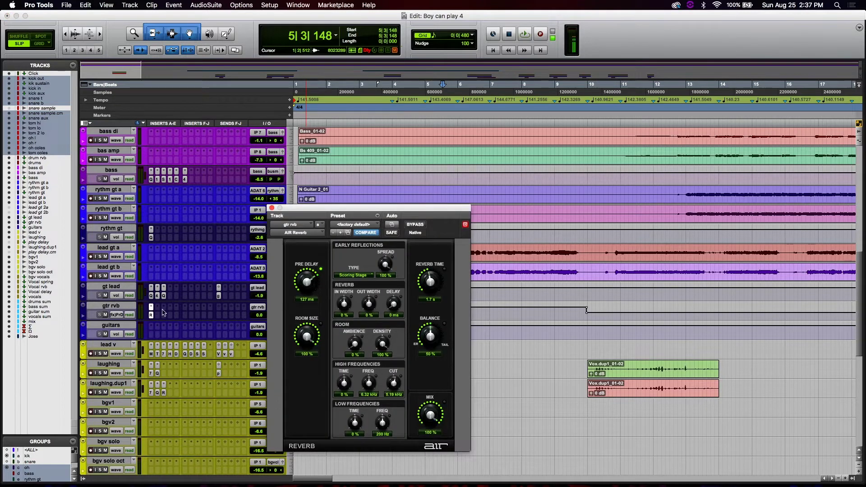
{"action": "left_click_drag", "start_coordinate": [424, 212], "coordinate": [234, 170]}
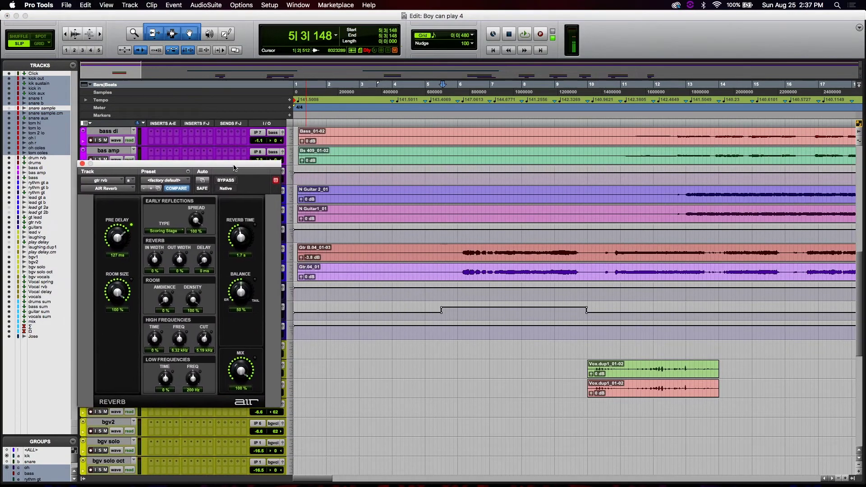
{"action": "left_click", "coordinate": [430, 308]}
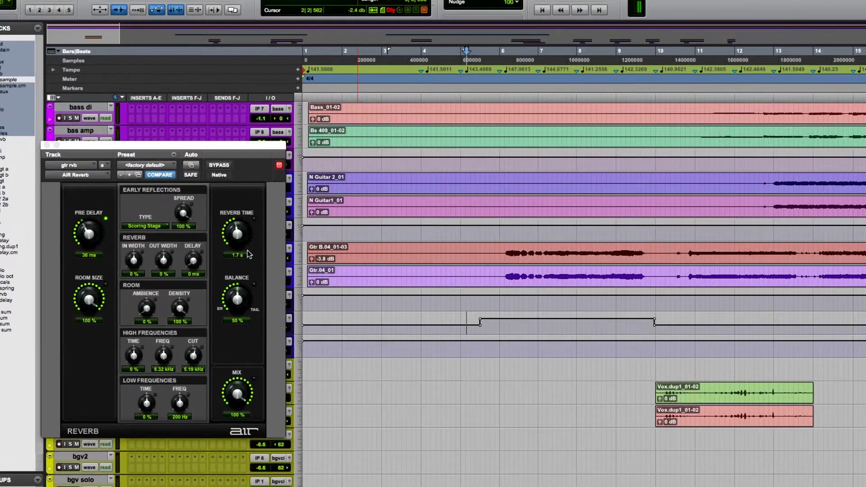
{"action": "left_click", "coordinate": [542, 322]}
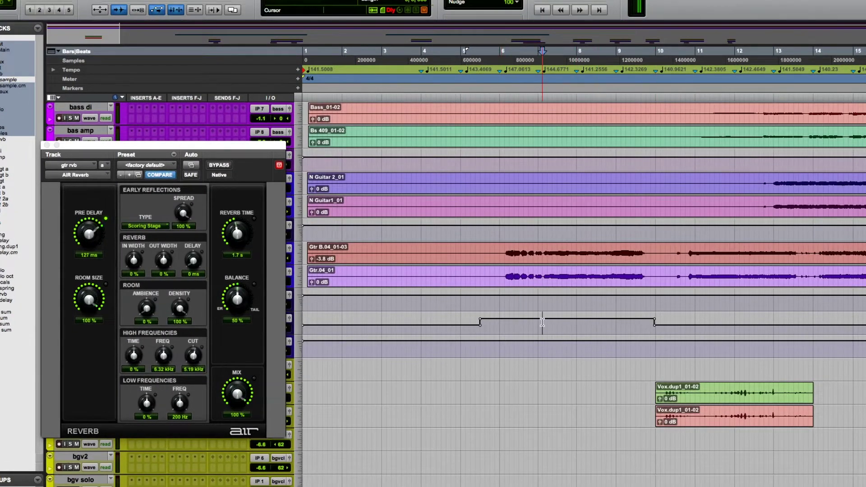
{"action": "left_click", "coordinate": [500, 320]}
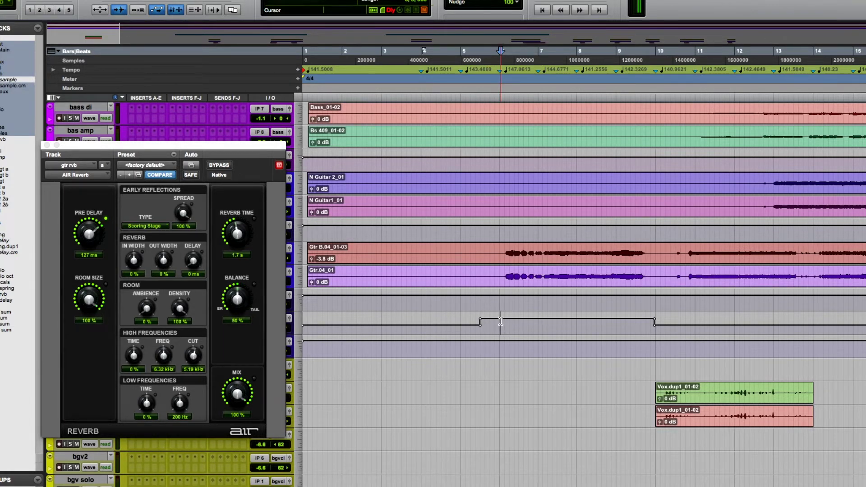
{"action": "left_click", "coordinate": [499, 321]}
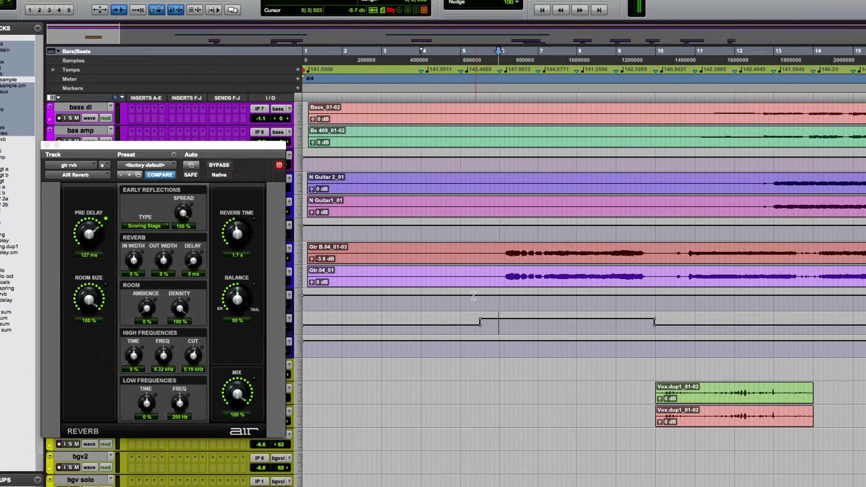
- Play the lead guitar intro, audition it again from 10|3|815, and close the AIR Reverb window
{"action": "key", "text": "space"}
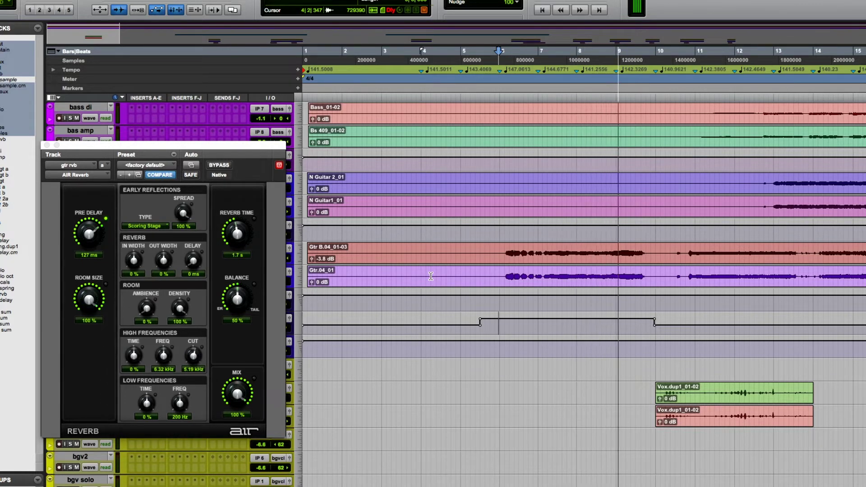
{"action": "key", "text": "space"}
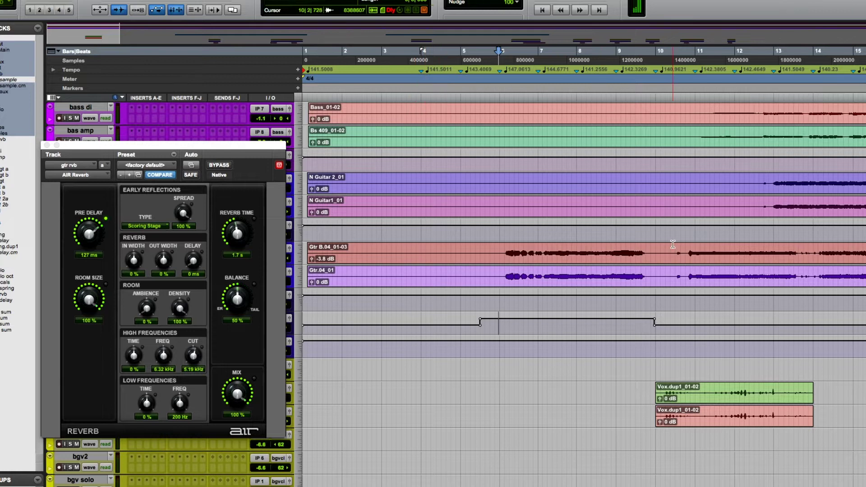
{"action": "left_click", "coordinate": [683, 248]}
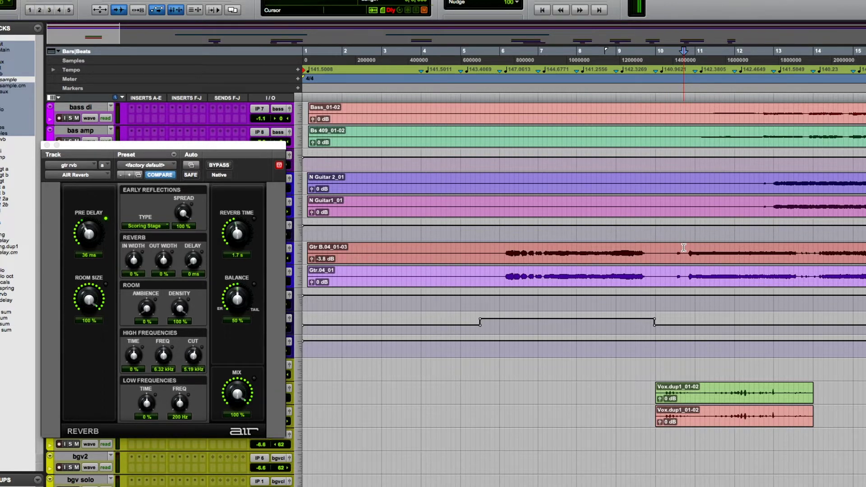
{"action": "key", "text": "space"}
{"action": "scroll", "coordinate": [684, 247], "scroll_direction": "down", "scroll_amount": 3}
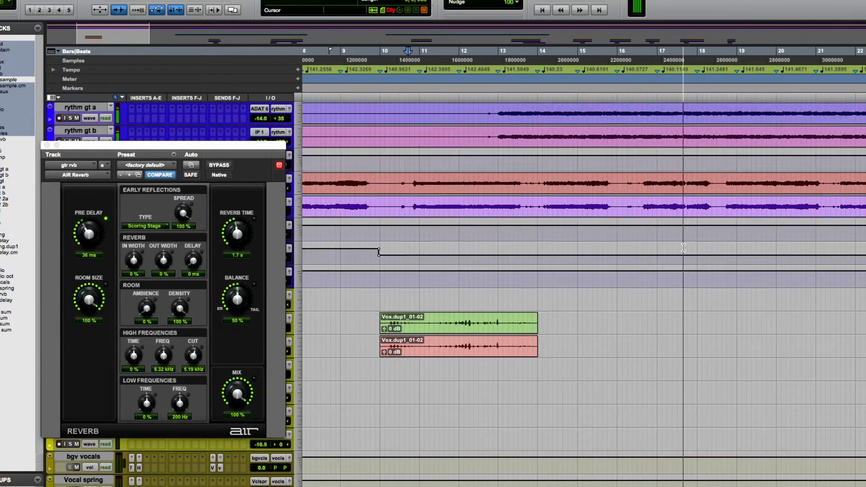
{"action": "scroll", "coordinate": [684, 248], "scroll_direction": "right", "scroll_amount": 1}
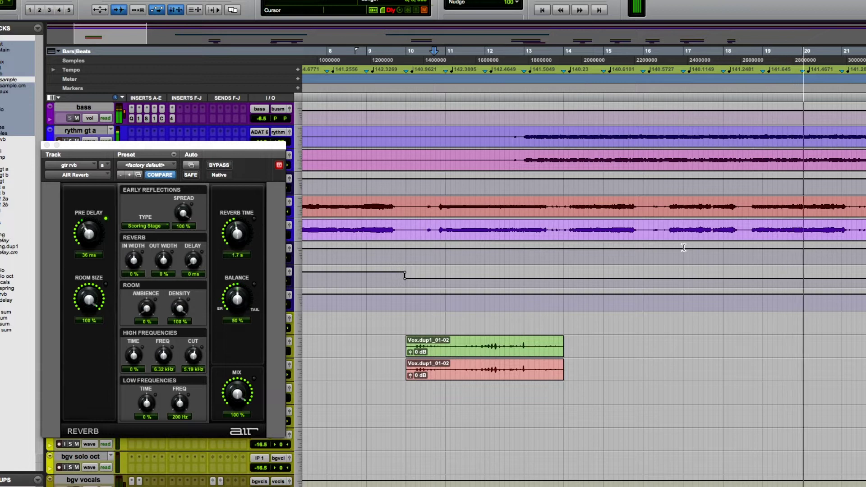
{"action": "left_click", "coordinate": [684, 248]}
{"action": "scroll", "coordinate": [684, 247], "scroll_direction": "left", "scroll_amount": 3}
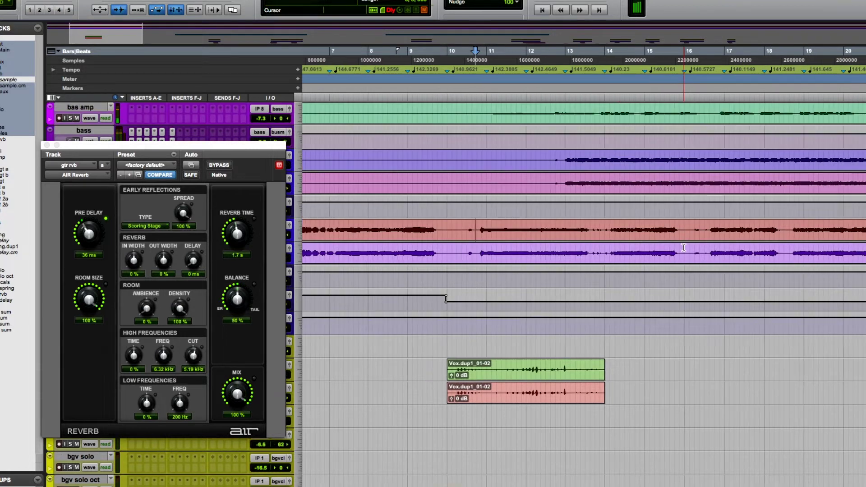
{"action": "scroll", "coordinate": [684, 248], "scroll_direction": "down", "scroll_amount": 1}
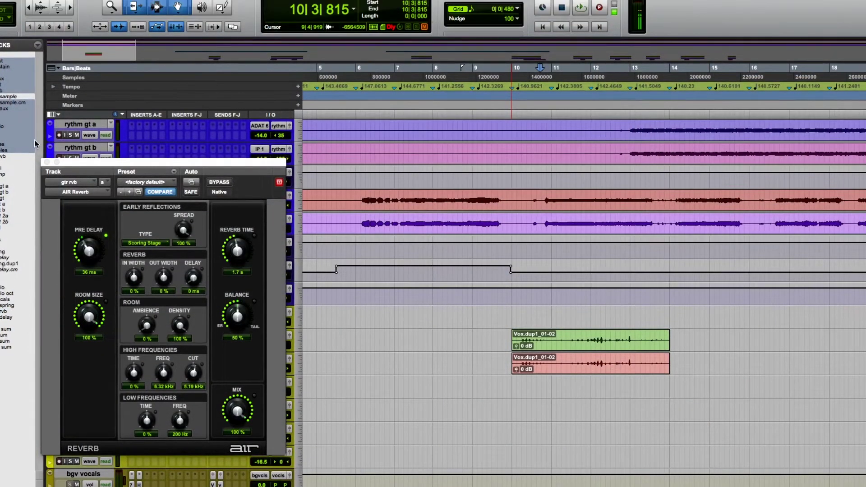
{"action": "left_click", "coordinate": [47, 161]}
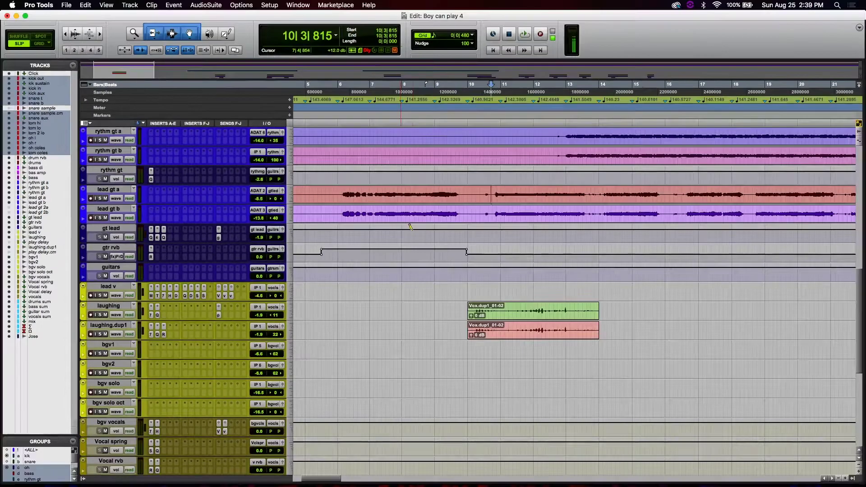
- Look over the guitar, vocal and sum tracks, and place the cursor at the start of the first lead v clip
{"action": "scroll", "coordinate": [467, 328], "scroll_direction": "down", "scroll_amount": 3}
{"action": "scroll", "coordinate": [466, 329], "scroll_direction": "left", "scroll_amount": 5}
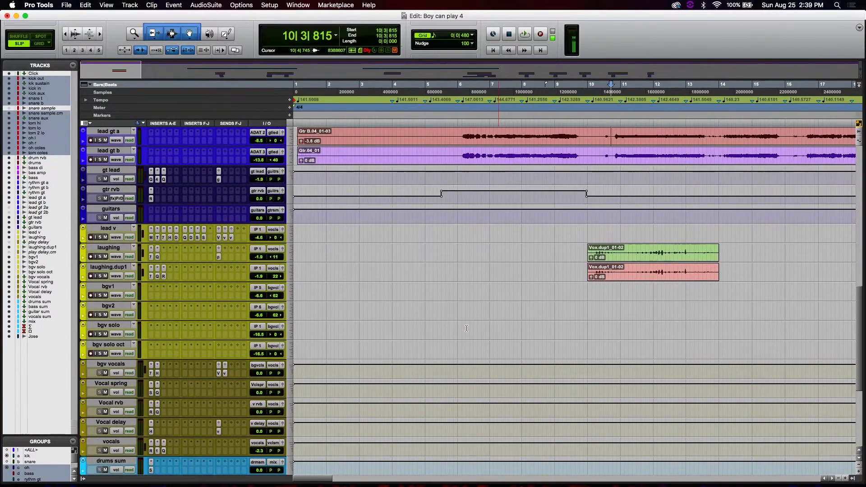
{"action": "scroll", "coordinate": [466, 328], "scroll_direction": "down", "scroll_amount": 4}
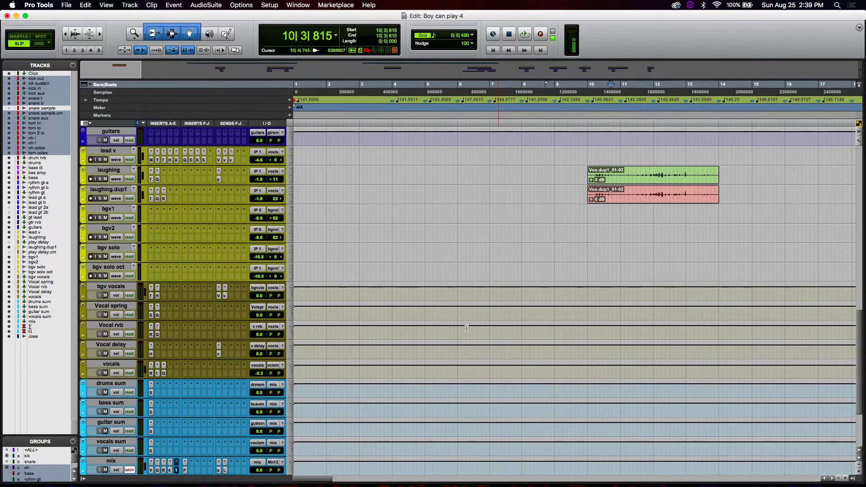
{"action": "scroll", "coordinate": [467, 328], "scroll_direction": "up", "scroll_amount": 7}
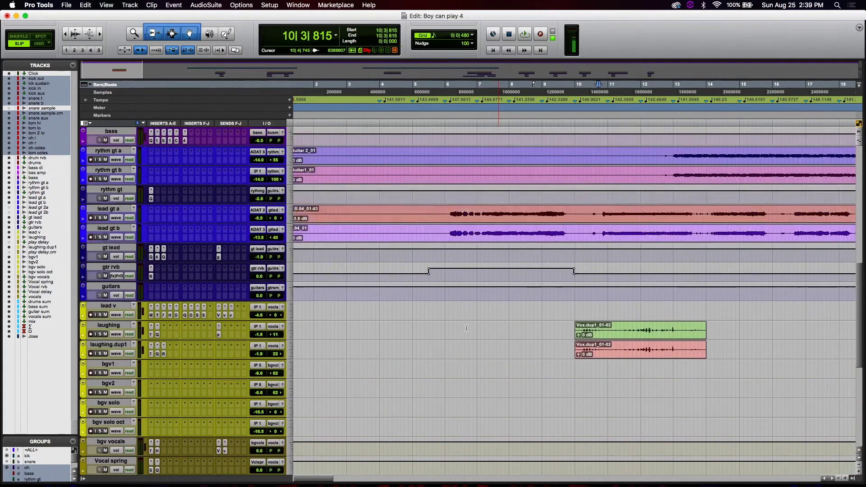
{"action": "scroll", "coordinate": [467, 328], "scroll_direction": "right", "scroll_amount": 3}
{"action": "scroll", "coordinate": [467, 328], "scroll_direction": "up", "scroll_amount": 1}
{"action": "scroll", "coordinate": [466, 328], "scroll_direction": "left", "scroll_amount": 3}
{"action": "scroll", "coordinate": [467, 329], "scroll_direction": "right", "scroll_amount": 15}
{"action": "scroll", "coordinate": [466, 329], "scroll_direction": "down", "scroll_amount": 1}
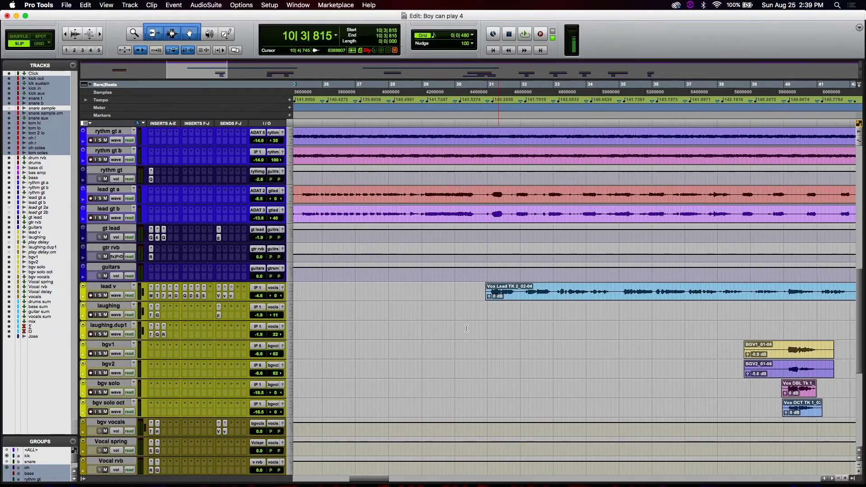
{"action": "left_click", "coordinate": [490, 318]}
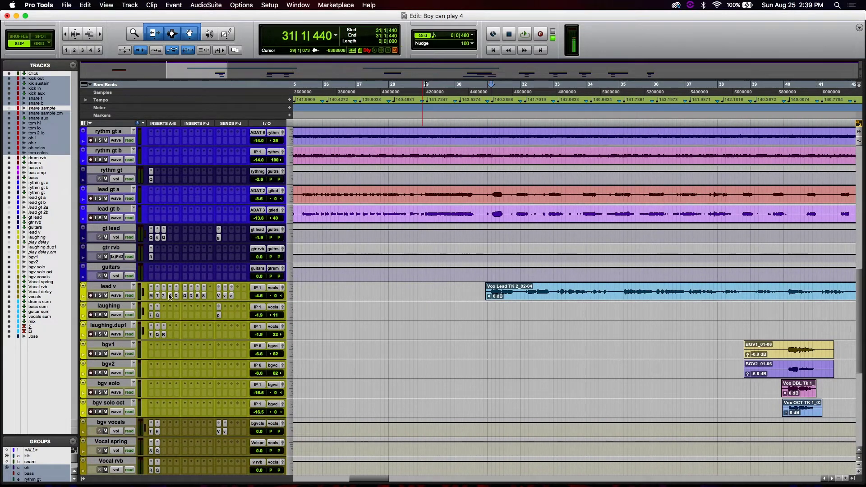
- Open Melodyne on the lead v track, examine its pitch notes, play the vocal from bar 31, and close Melodyne
{"action": "left_click", "coordinate": [152, 296]}
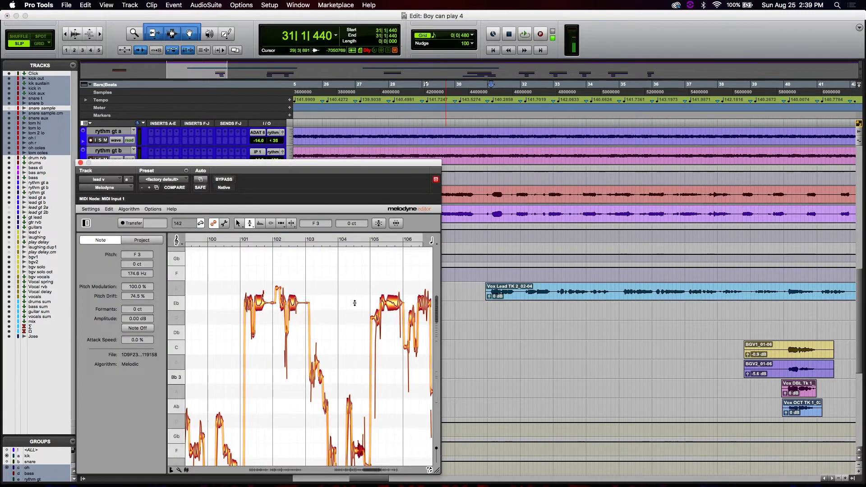
{"action": "scroll", "coordinate": [354, 303], "scroll_direction": "down", "scroll_amount": 5}
{"action": "scroll", "coordinate": [354, 302], "scroll_direction": "right", "scroll_amount": 3}
{"action": "scroll", "coordinate": [355, 302], "scroll_direction": "right", "scroll_amount": 6}
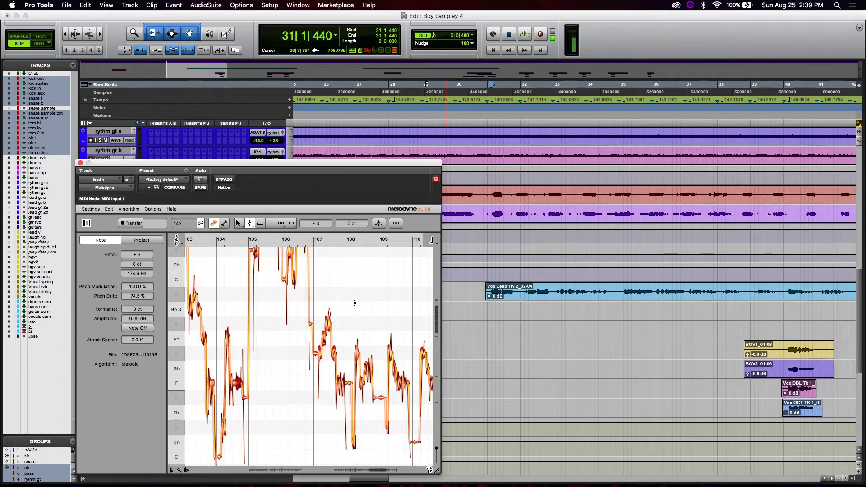
{"action": "key", "text": "space"}
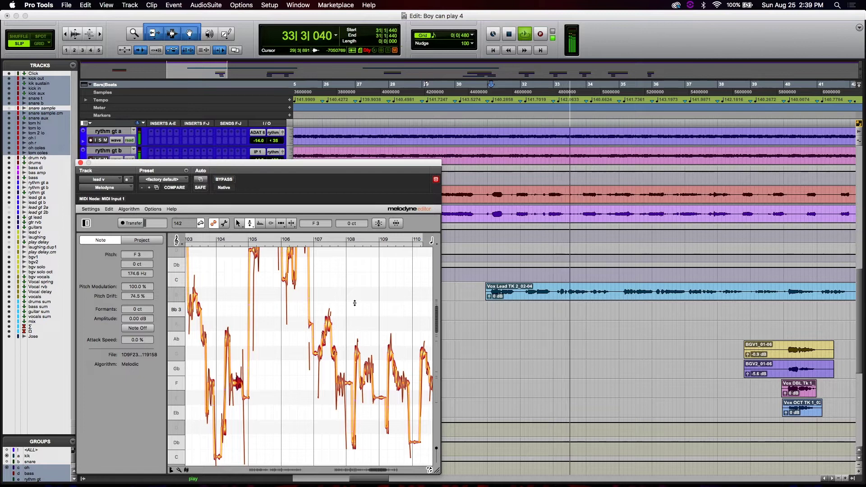
{"action": "left_click", "coordinate": [81, 163]}
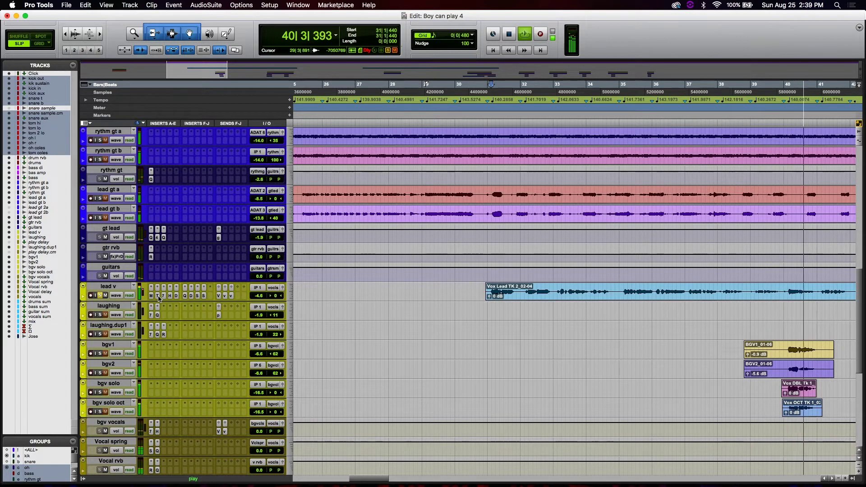
- Compare the soloed lead vocal with its inserts after Melodyne bypassed and active, playing from about bars 41 and 42
{"action": "key", "text": "space"}
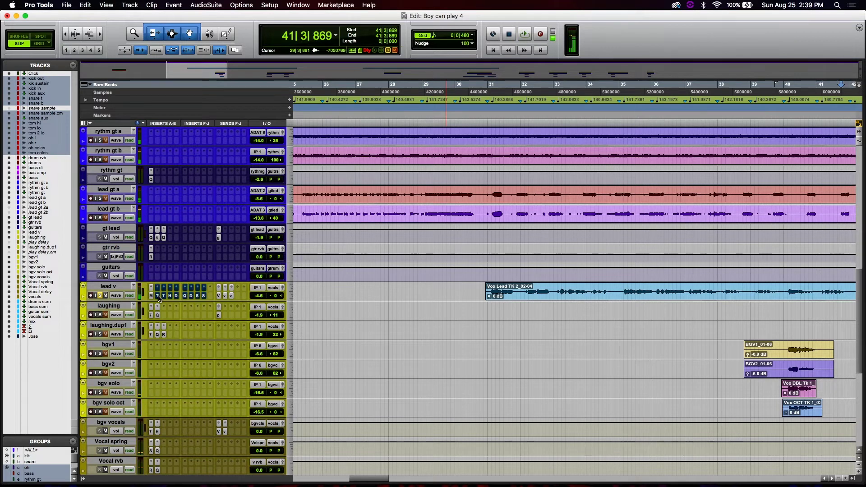
{"action": "key", "text": "space"}
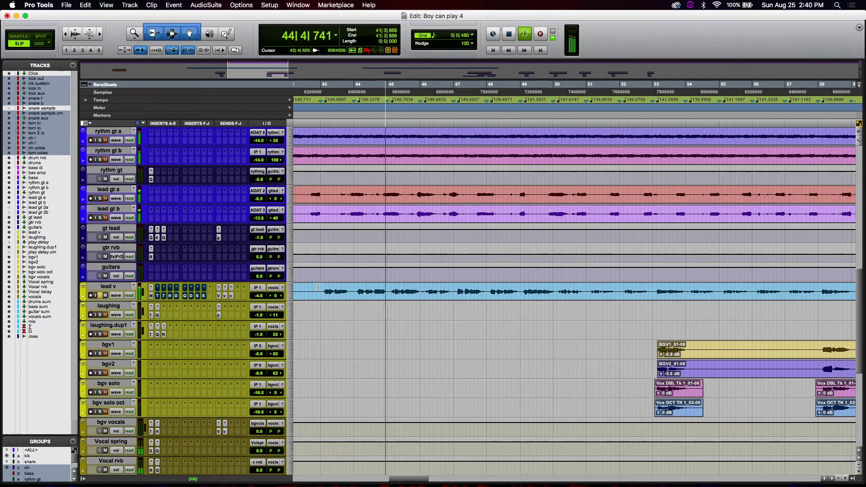
{"action": "key", "text": "space"}
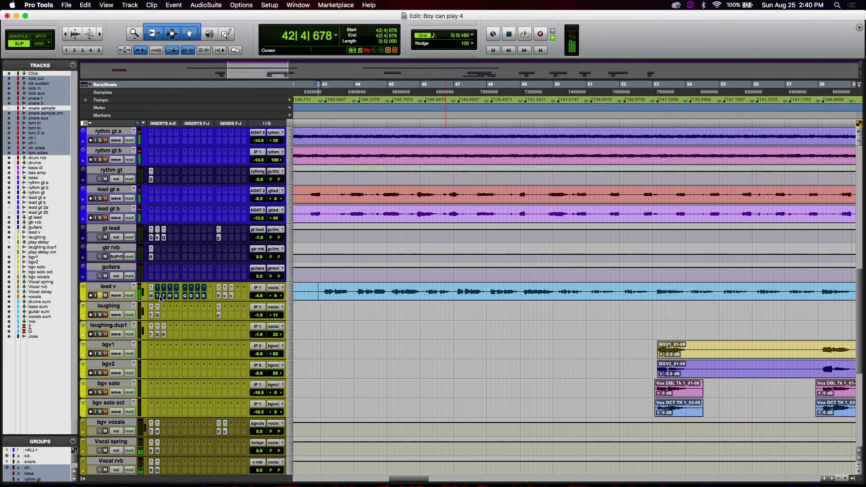
{"action": "key", "text": "space"}
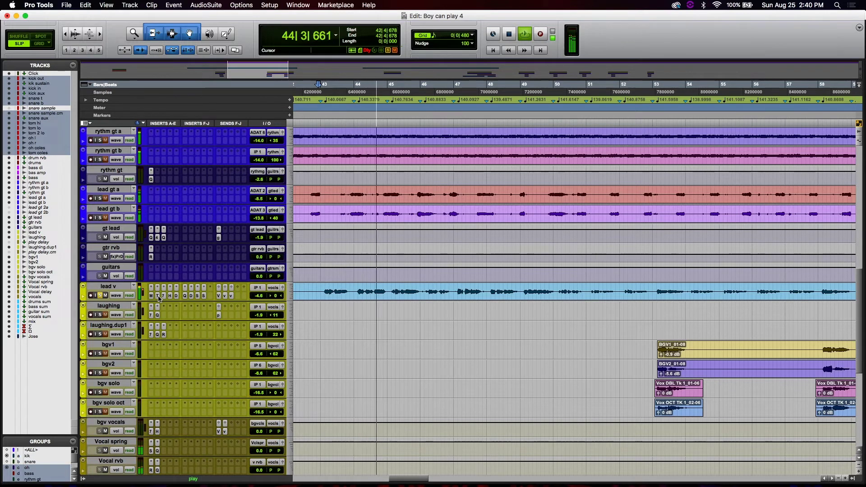
{"action": "key", "text": "space"}
- Open the lead v track's Trim plug-in, display its Gain automation on the track, and set the track height to jumbo
{"action": "left_click", "coordinate": [158, 296]}
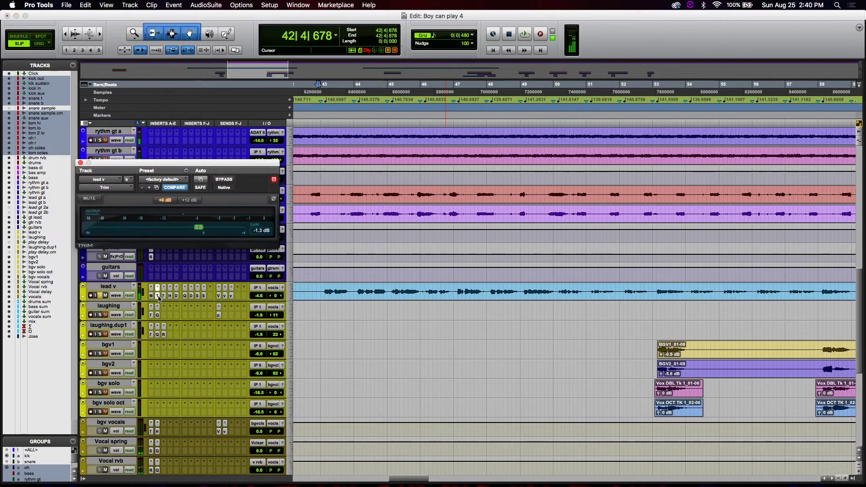
{"action": "left_click", "coordinate": [158, 295]}
{"action": "left_click", "coordinate": [158, 296]}
{"action": "left_click", "coordinate": [202, 227], "text": "ctrl+super"}
{"action": "left_click", "coordinate": [295, 298]}
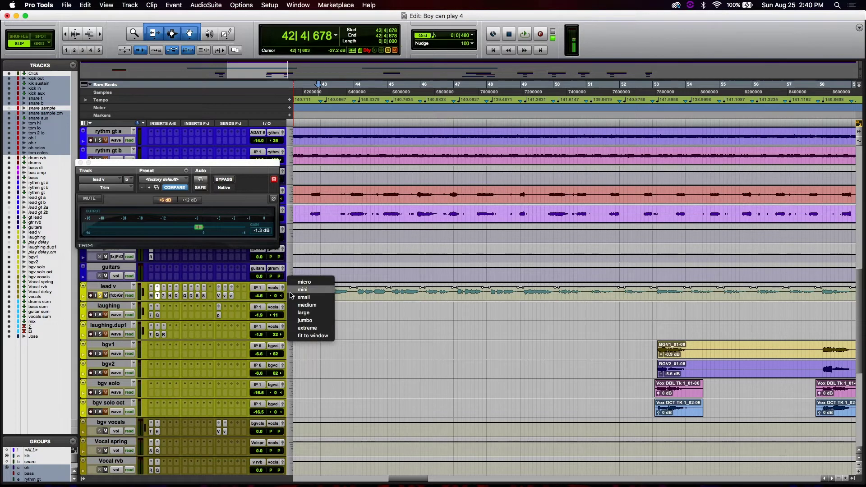
{"action": "left_click", "coordinate": [305, 320]}
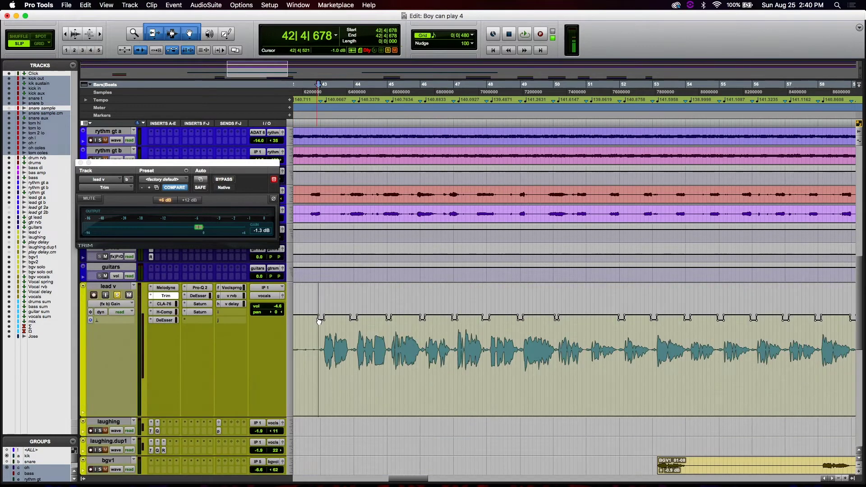
- Review the Trim Gain automation between the lead vocal phrases, and place the cursor at 54|1|240
{"action": "scroll", "coordinate": [445, 310], "scroll_direction": "right", "scroll_amount": 10}
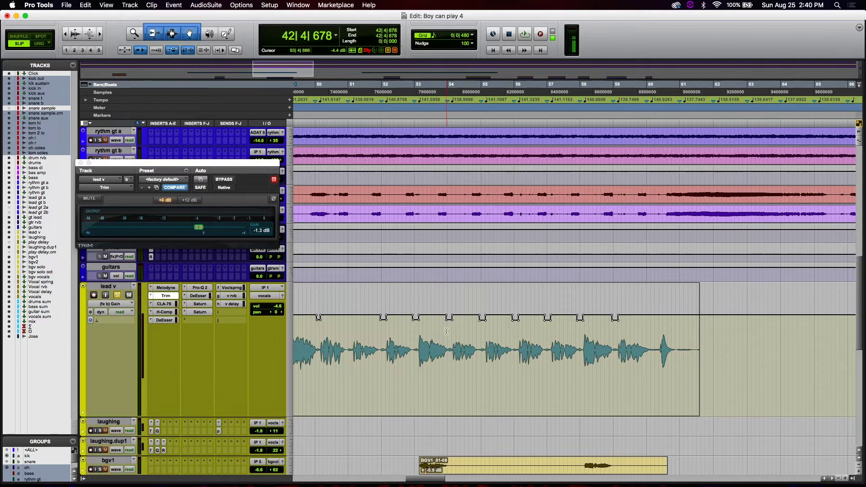
{"action": "left_click", "coordinate": [446, 330]}
{"action": "left_click", "coordinate": [449, 326]}
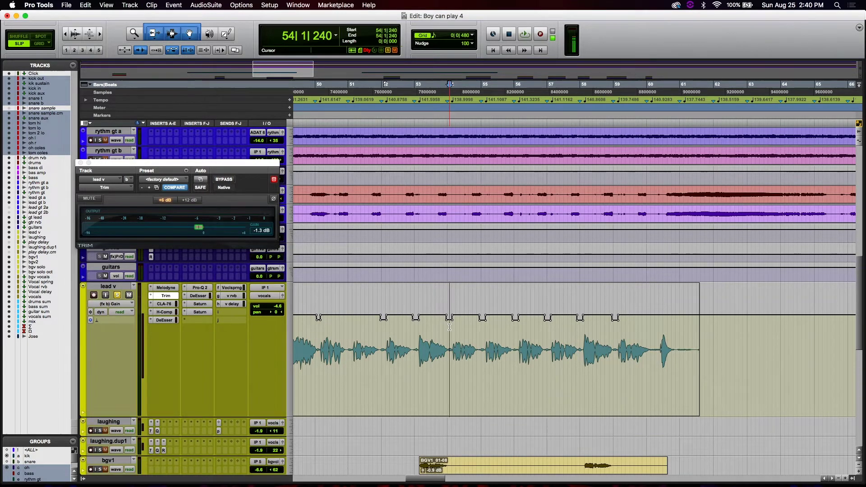
- Compare the lead vocal with its Trim plug-in bypassed and active, playing from 43|4|169 each time
{"action": "scroll", "coordinate": [449, 327], "scroll_direction": "right", "scroll_amount": 4}
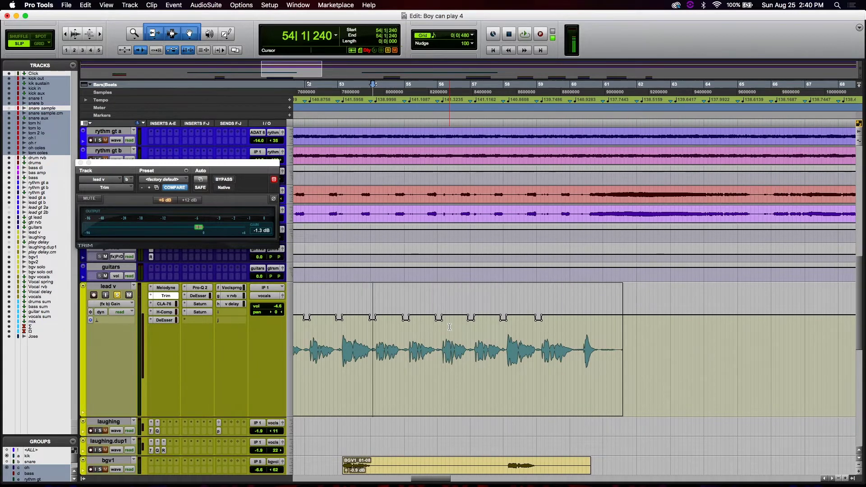
{"action": "scroll", "coordinate": [449, 327], "scroll_direction": "left", "scroll_amount": 10}
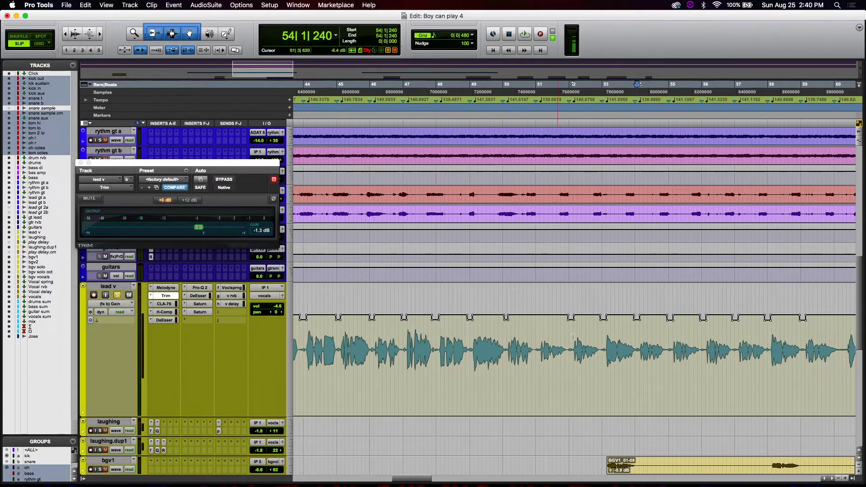
{"action": "scroll", "coordinate": [399, 357], "scroll_direction": "left", "scroll_amount": 2}
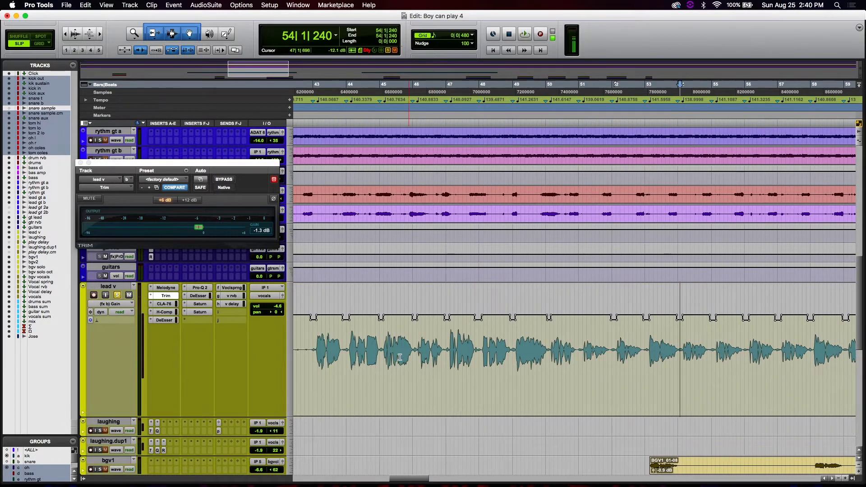
{"action": "left_click", "coordinate": [339, 340]}
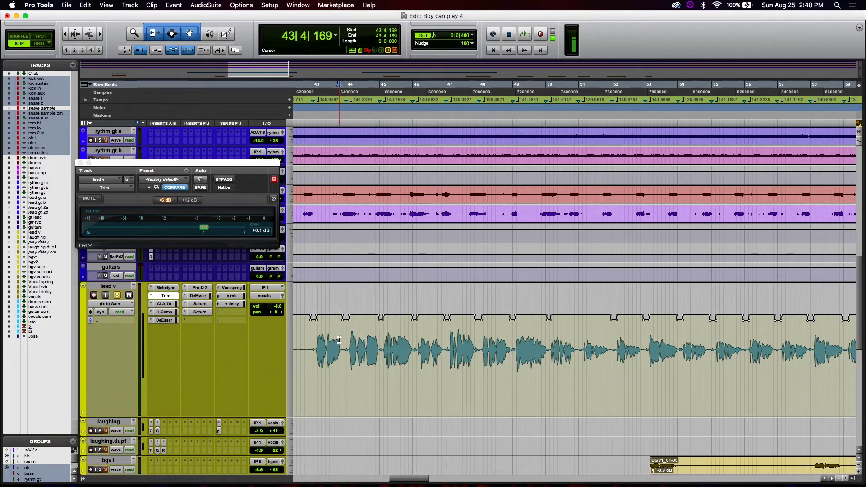
{"action": "left_click", "coordinate": [223, 179]}
{"action": "key", "text": "space"}
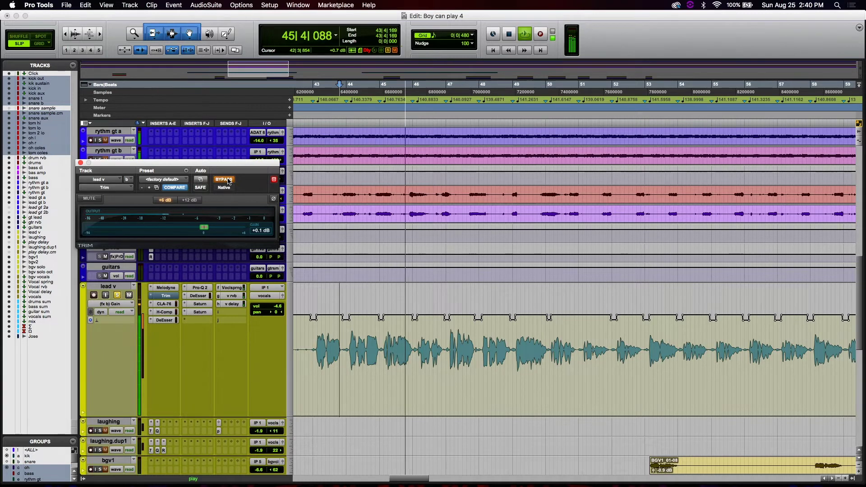
{"action": "key", "text": "space"}
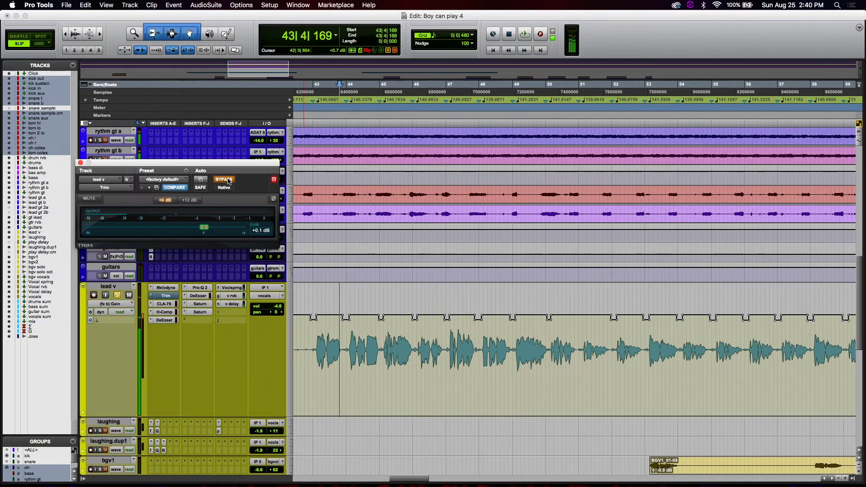
{"action": "key", "text": "space"}
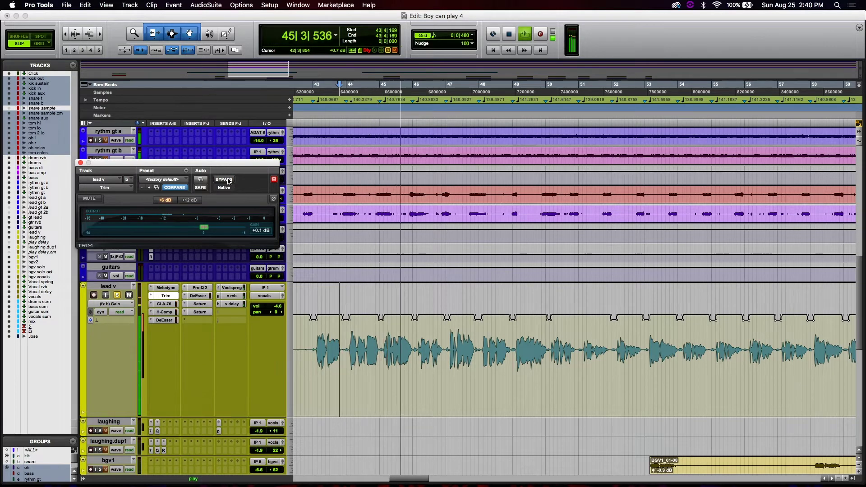
{"action": "key", "text": "space"}
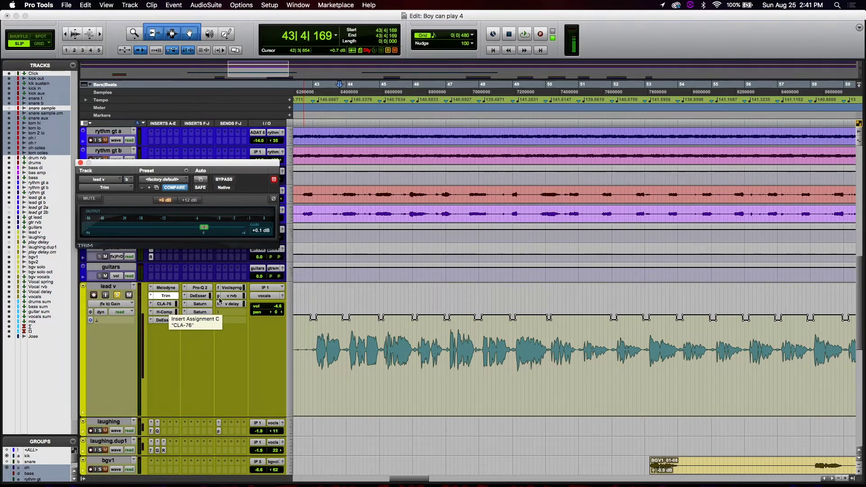
- Open the lead v track's CLA-76 compressor and play the vocal from 43|4|169 to check its gain reduction
{"action": "scroll", "coordinate": [488, 324], "scroll_direction": "right", "scroll_amount": 5}
{"action": "scroll", "coordinate": [488, 325], "scroll_direction": "left", "scroll_amount": 5}
{"action": "scroll", "coordinate": [487, 325], "scroll_direction": "up", "scroll_amount": 1}
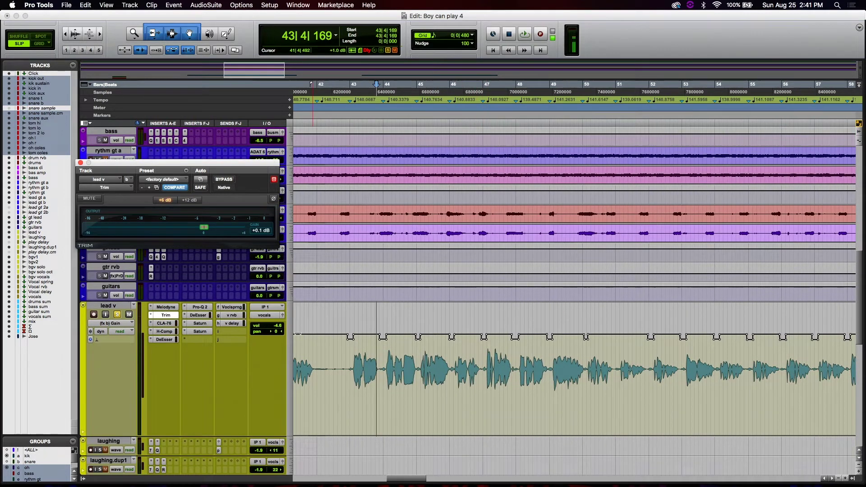
{"action": "left_click", "coordinate": [164, 323]}
{"action": "left_click", "coordinate": [164, 323]}
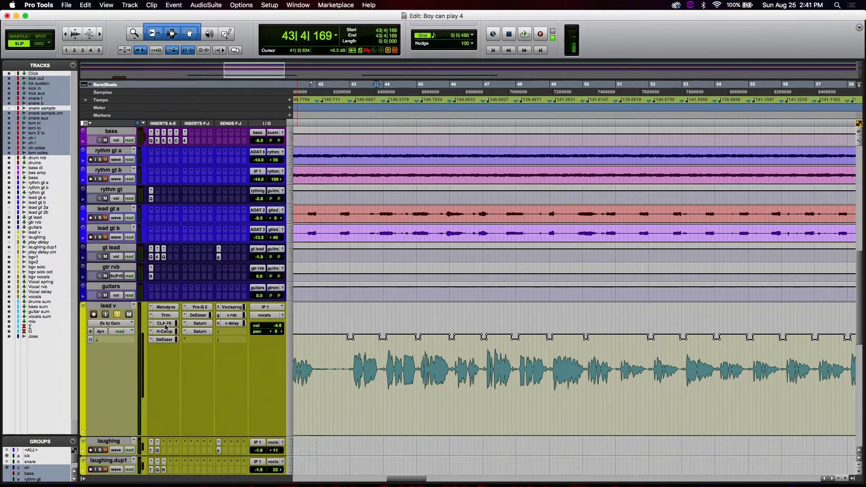
{"action": "left_click", "coordinate": [164, 323]}
{"action": "key", "text": "space"}
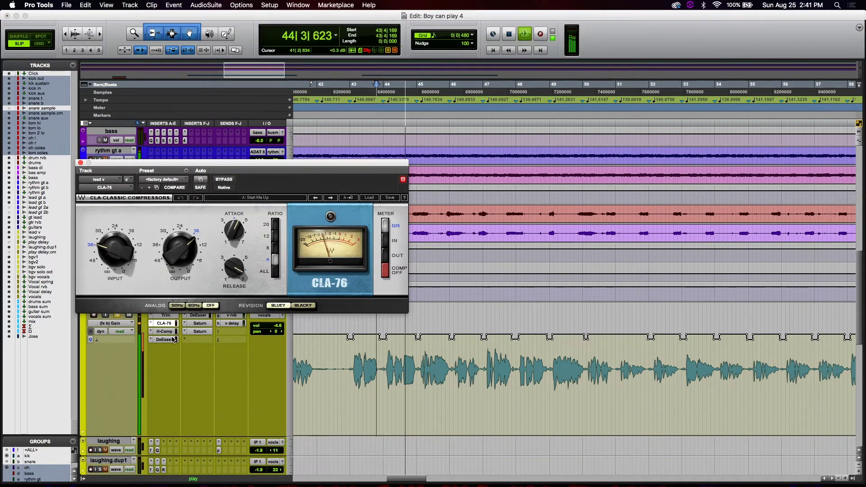
{"action": "key", "text": "space"}
- Open the lead v track's H-Comp, play the vocal briefly through it, and close the plug-in
{"action": "left_click", "coordinate": [171, 333]}
{"action": "key", "text": "space"}
{"action": "key", "text": "space"}
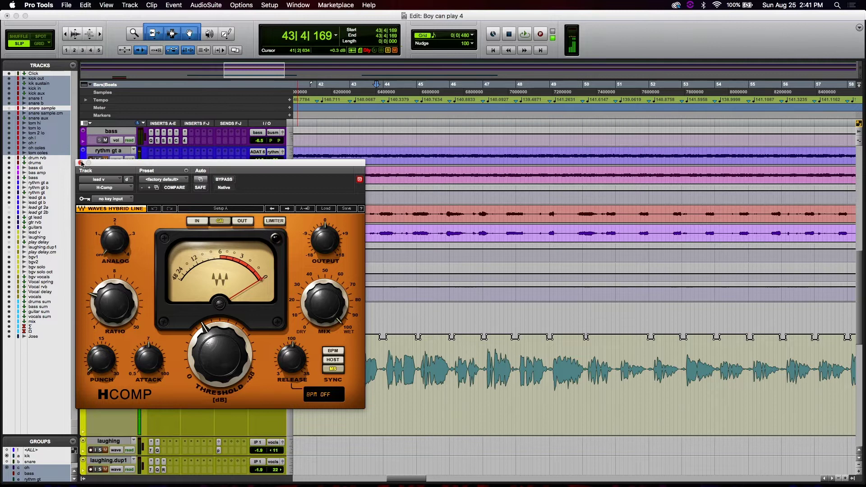
{"action": "left_click", "coordinate": [81, 163]}
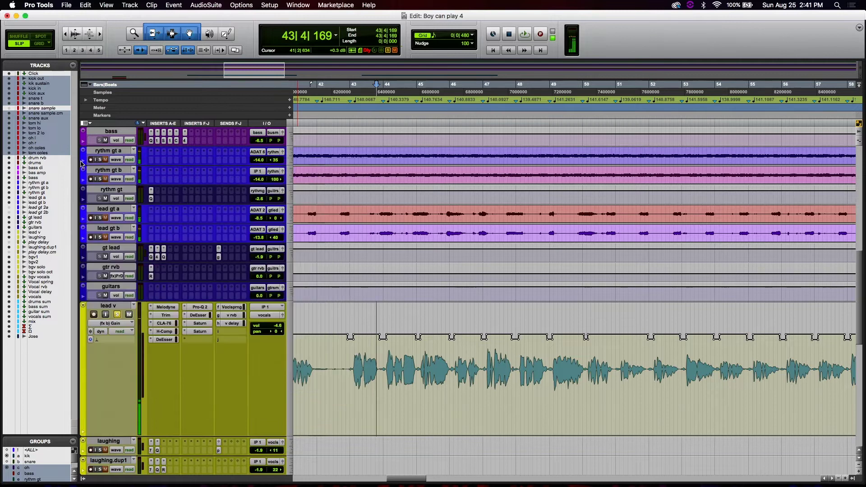
- Open the lead v track's first DeEsser, move its window clear of the inserts, and play the vocal through it
{"action": "left_click", "coordinate": [163, 339]}
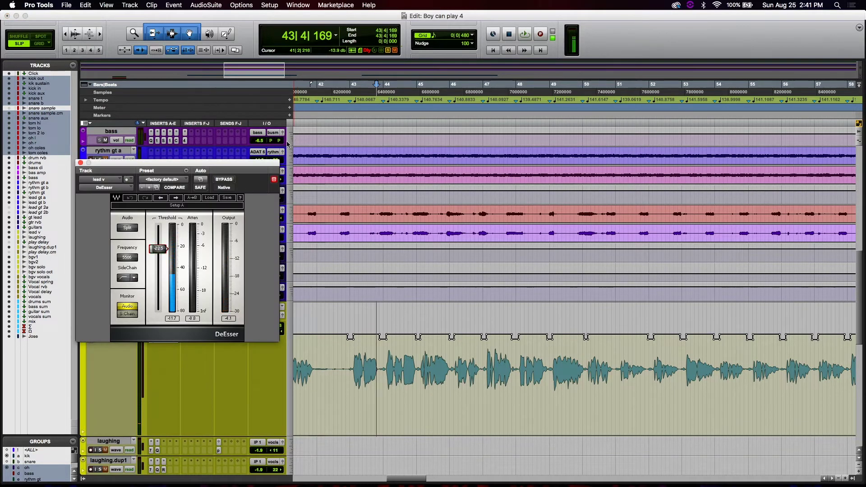
{"action": "left_click_drag", "start_coordinate": [268, 164], "coordinate": [486, 123]}
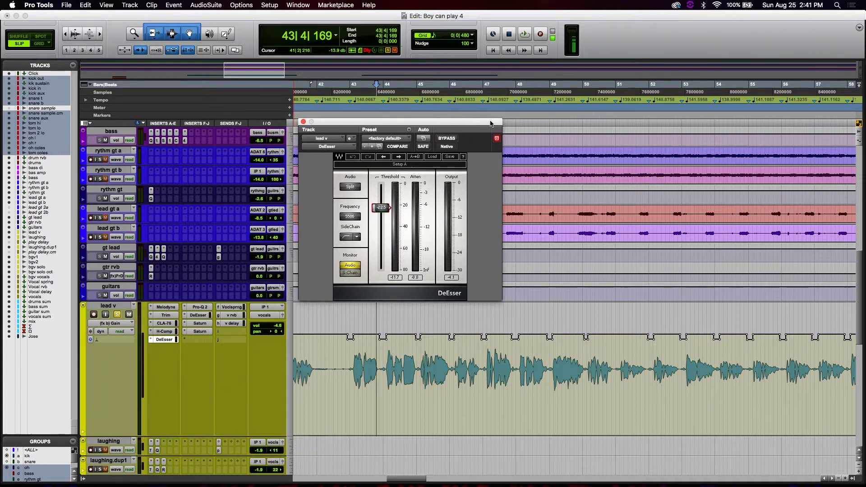
{"action": "key", "text": "space"}
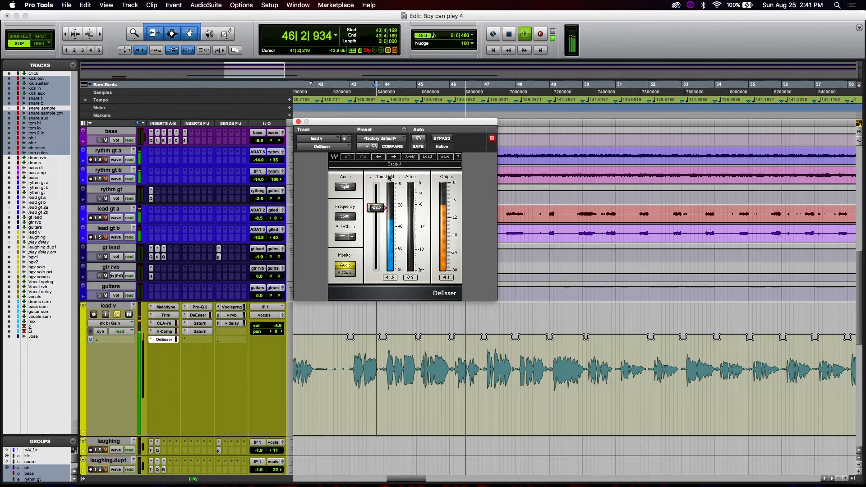
{"action": "key", "text": "space"}
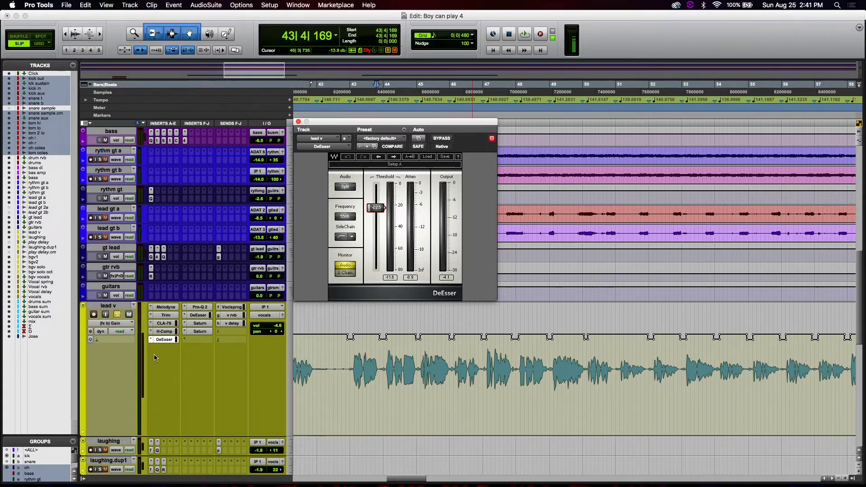
- Examine the lead v track's Pro-Q 2 curve, compare the settings of its two DeEssers, and play the vocal with the second one open
{"action": "left_click", "coordinate": [199, 308]}
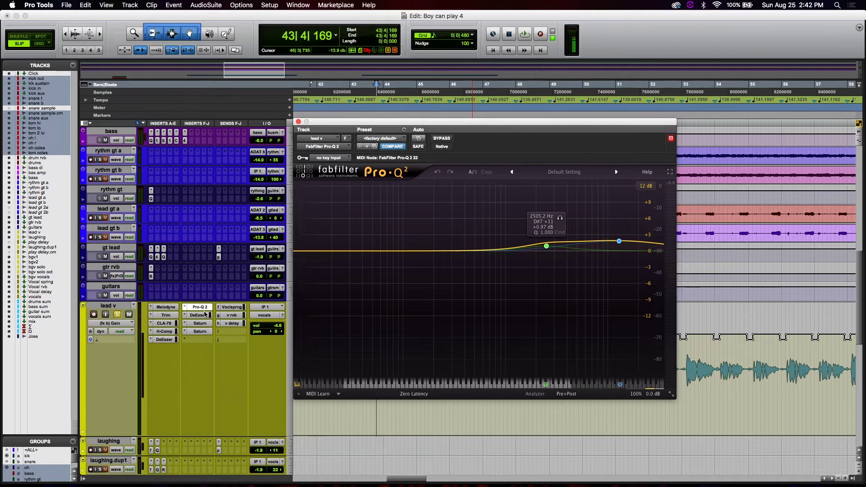
{"action": "left_click", "coordinate": [205, 315]}
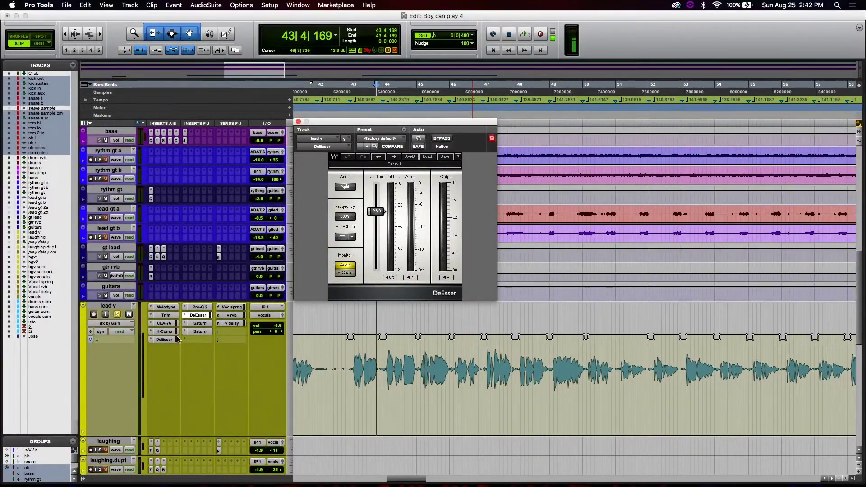
{"action": "left_click", "coordinate": [172, 342]}
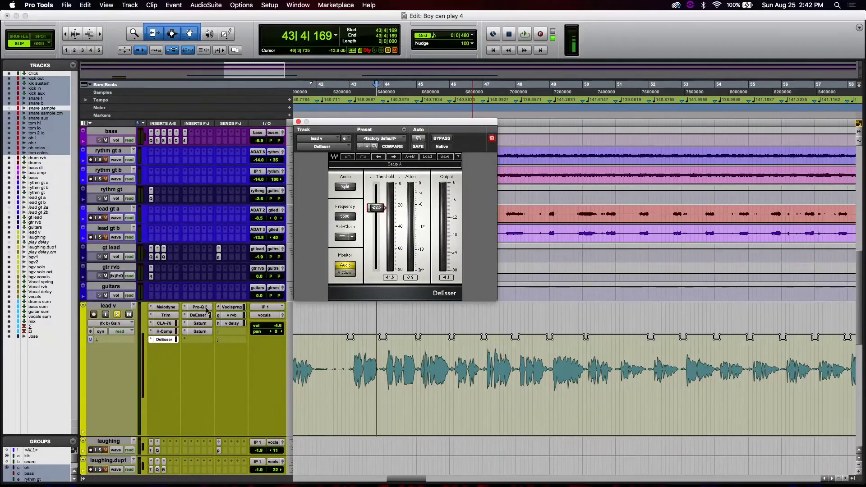
{"action": "left_click", "coordinate": [204, 316]}
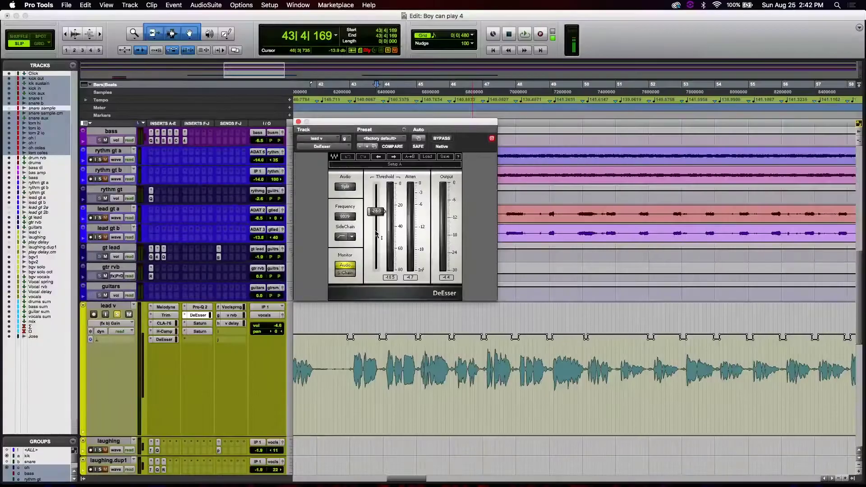
{"action": "key", "text": "space"}
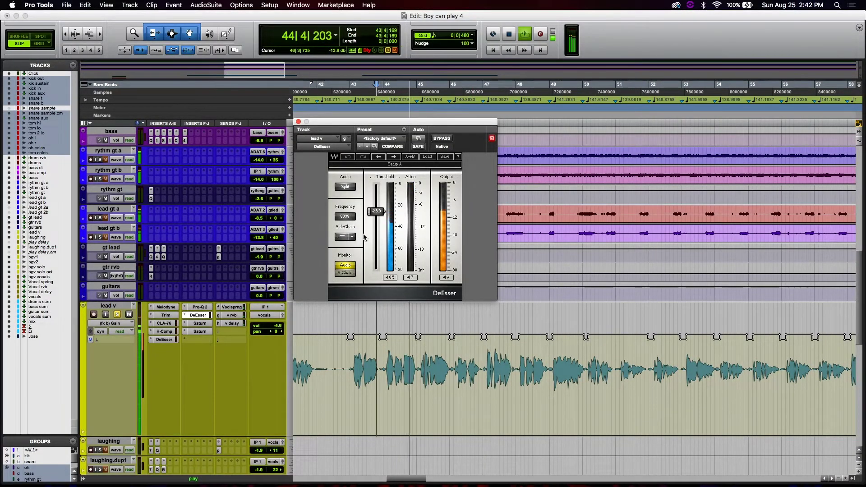
{"action": "key", "text": "space"}
- View both Saturn plug-ins on lead v, and compare the playing vocal with the Smudge one bypassed and active
{"action": "left_click", "coordinate": [204, 331]}
{"action": "left_click", "coordinate": [203, 325]}
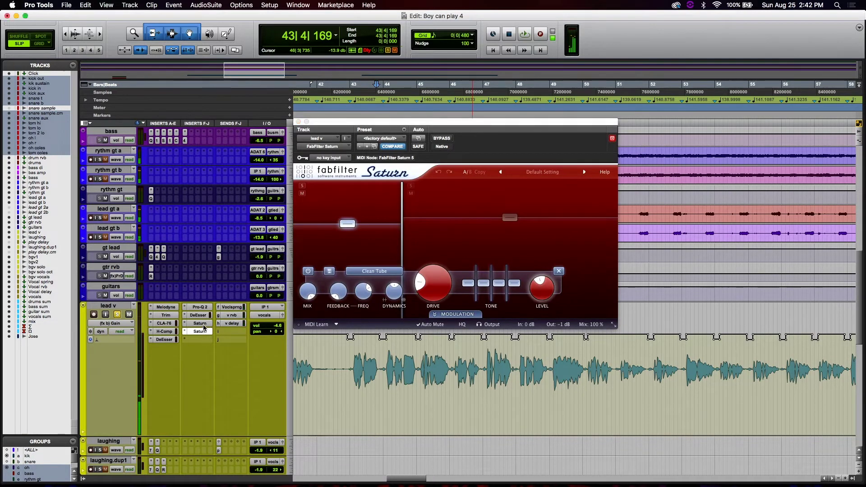
{"action": "left_click", "coordinate": [205, 331]}
{"action": "left_click", "coordinate": [204, 326]}
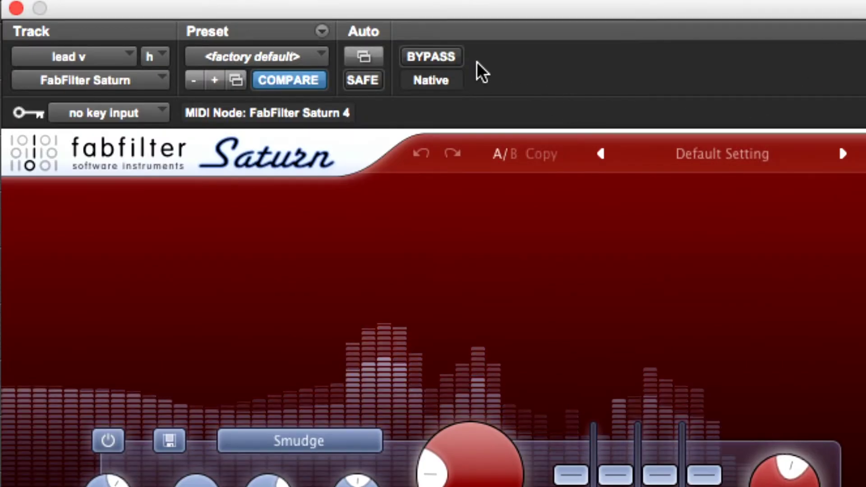
{"action": "left_click", "coordinate": [453, 58]}
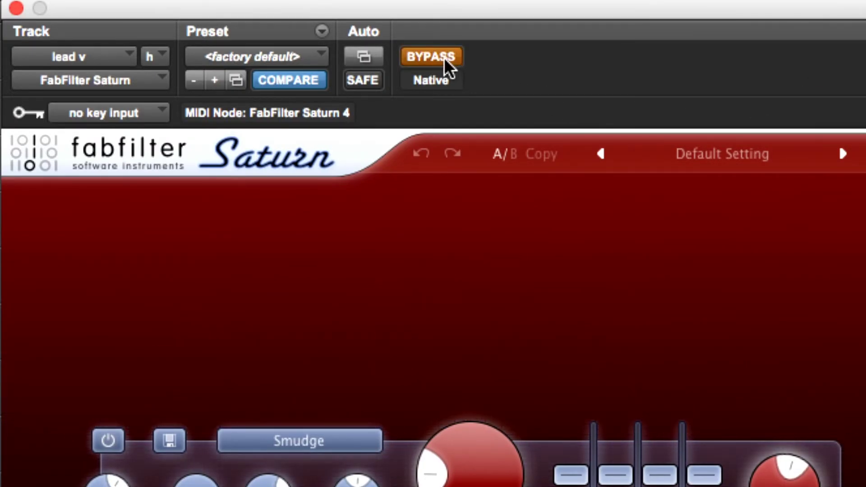
{"action": "left_click", "coordinate": [447, 58]}
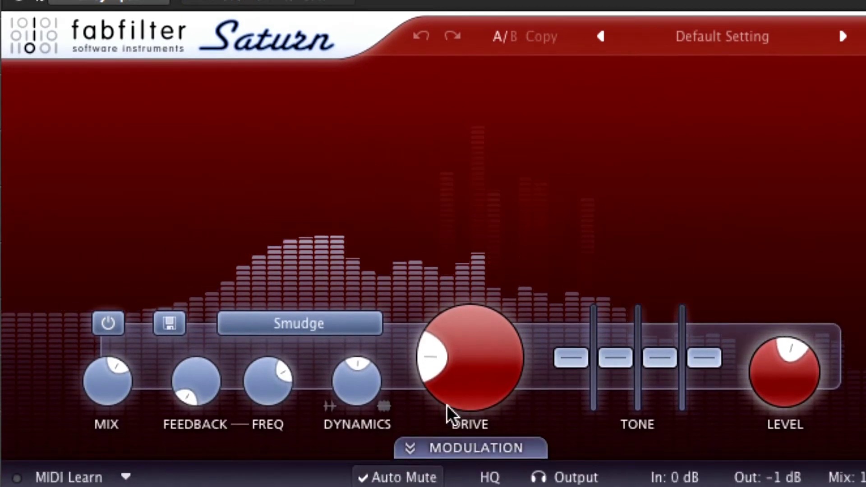
- Vary the Smudge Saturn's Band 1 Drive during playback, leave it at 20.52%, and stop playback
{"action": "mouse_move", "coordinate": [464, 373]}
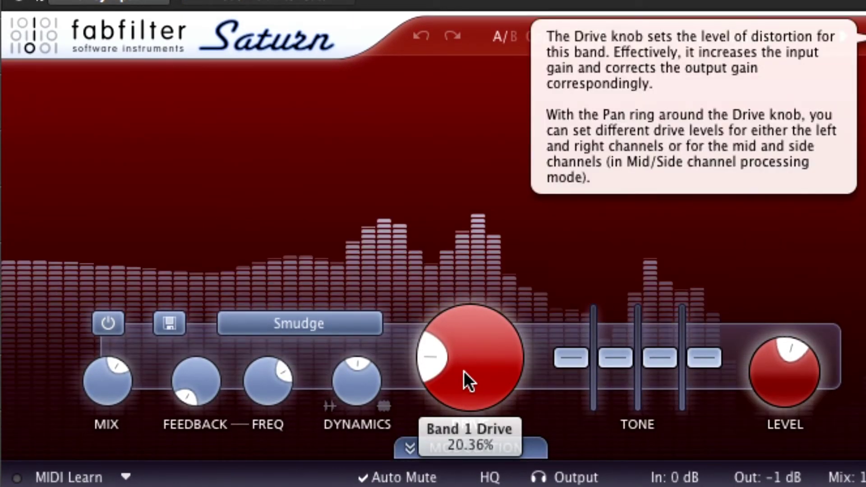
{"action": "left_click_drag", "start_coordinate": [464, 371], "coordinate": [428, 391]}
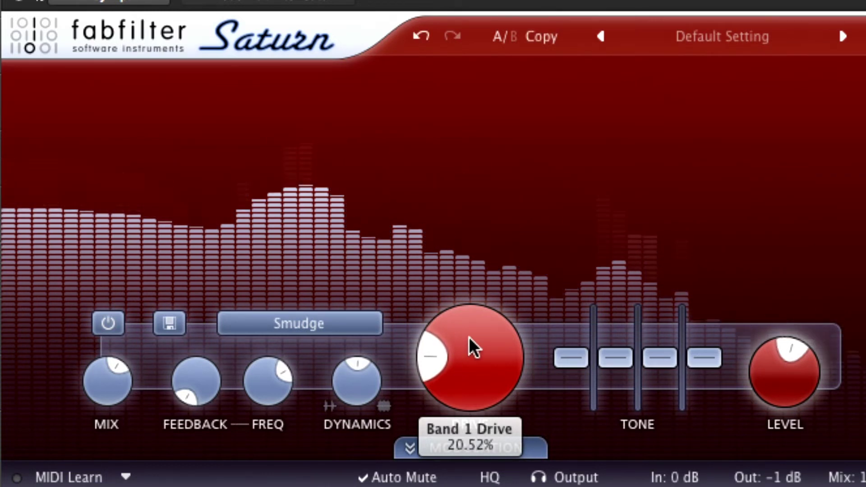
{"action": "key", "text": "space"}
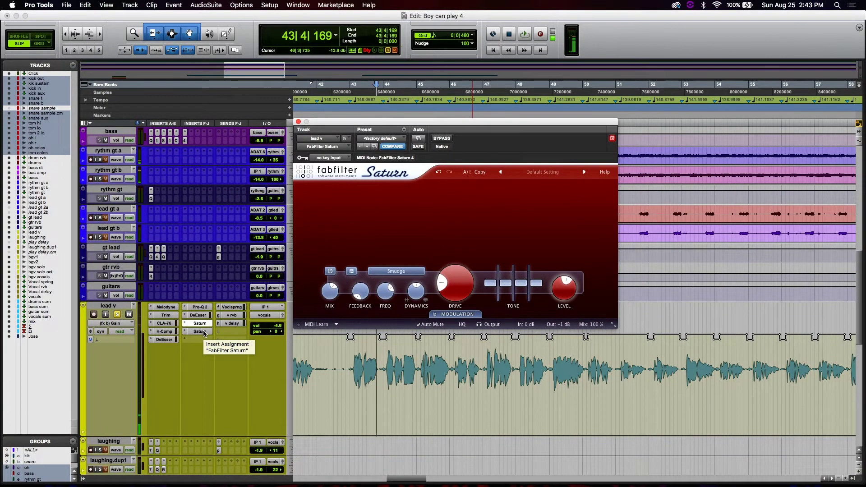
- Open the two-band Saturn on lead v, compare the playing vocal with it bypassed and active, close it, and stop playback
{"action": "left_click", "coordinate": [204, 332]}
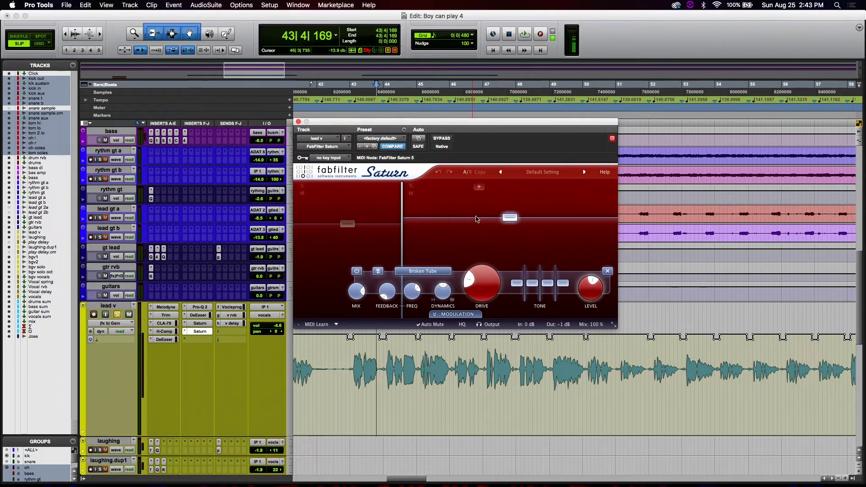
{"action": "mouse_move", "coordinate": [431, 284]}
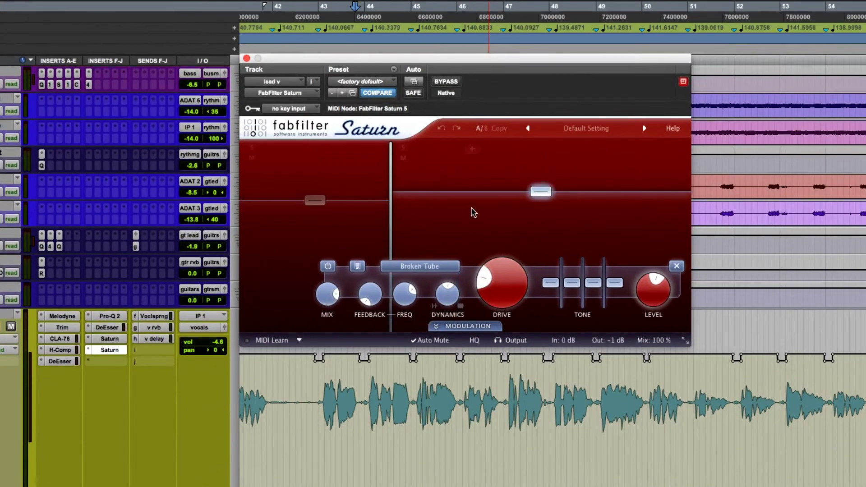
{"action": "key", "text": "space"}
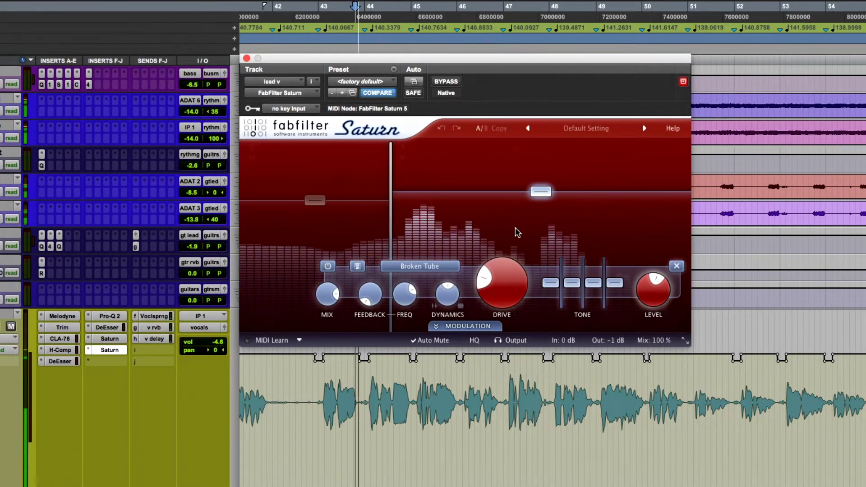
{"action": "left_click", "coordinate": [448, 81]}
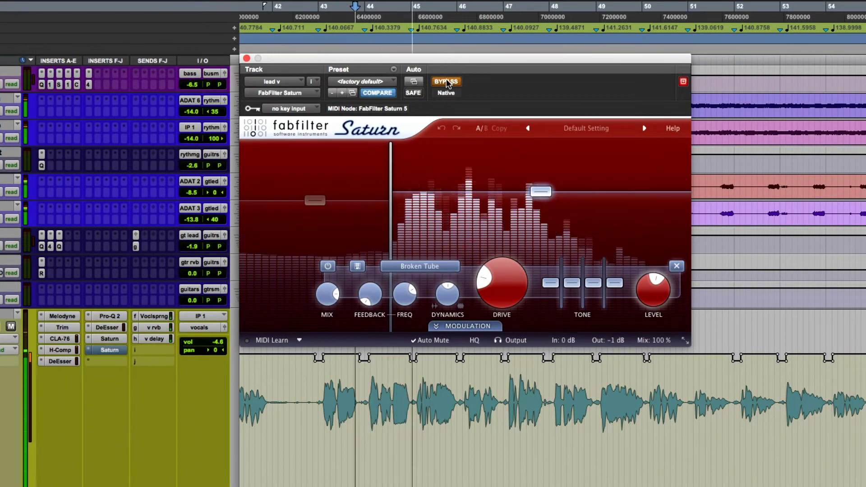
{"action": "left_click", "coordinate": [448, 82]}
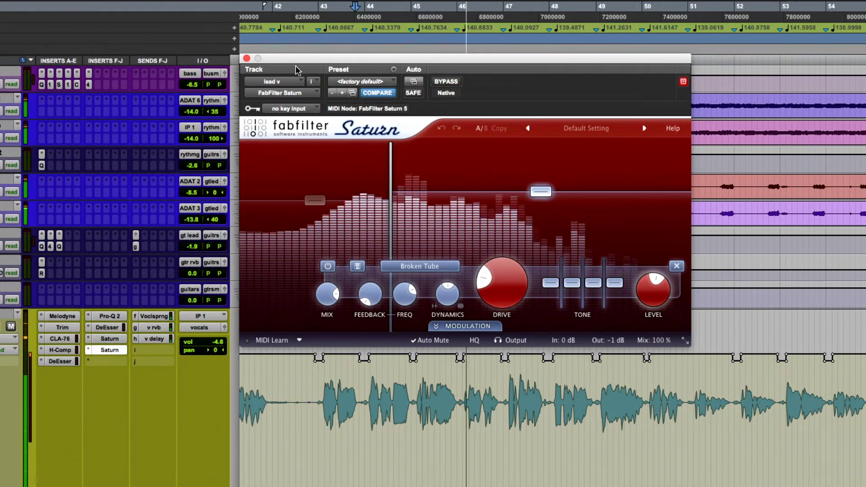
{"action": "left_click", "coordinate": [247, 58]}
{"action": "key", "text": "space"}
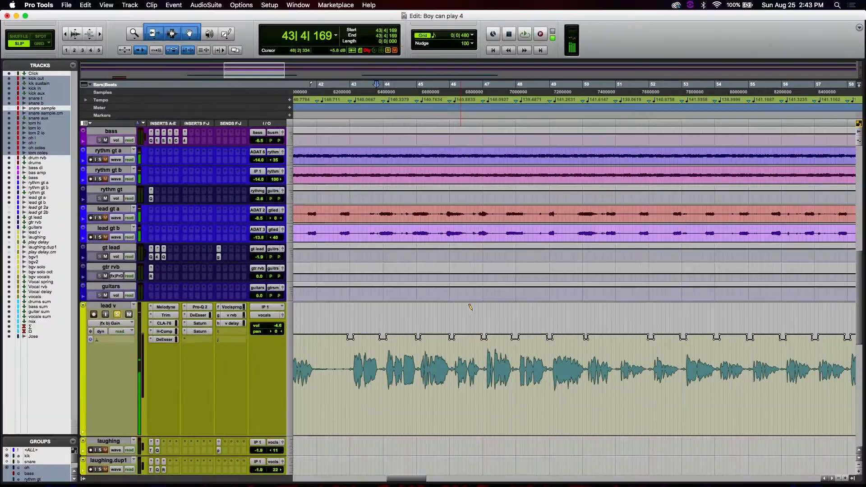
- Open the vocals bus's Renaissance Compressor, unsolo lead v, and play the song from just before the bgv1 clip
{"action": "scroll", "coordinate": [424, 429], "scroll_direction": "down", "scroll_amount": 10}
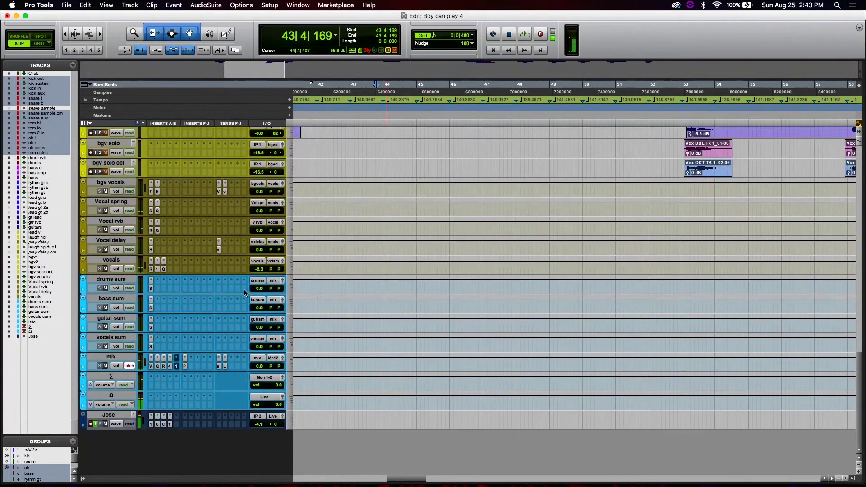
{"action": "left_click", "coordinate": [151, 270]}
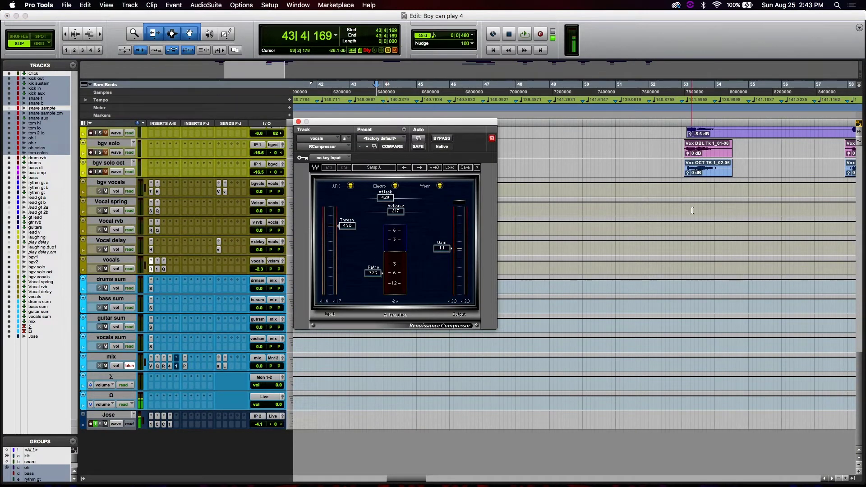
{"action": "scroll", "coordinate": [691, 210], "scroll_direction": "up", "scroll_amount": 10}
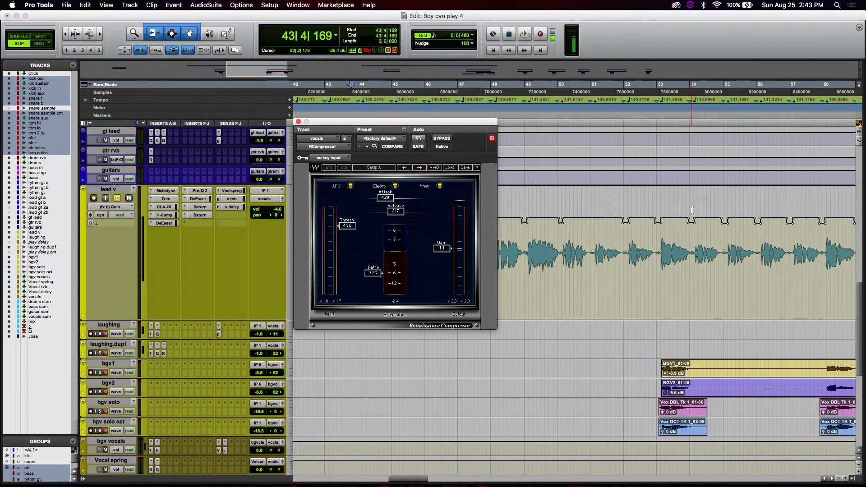
{"action": "left_click", "coordinate": [118, 199]}
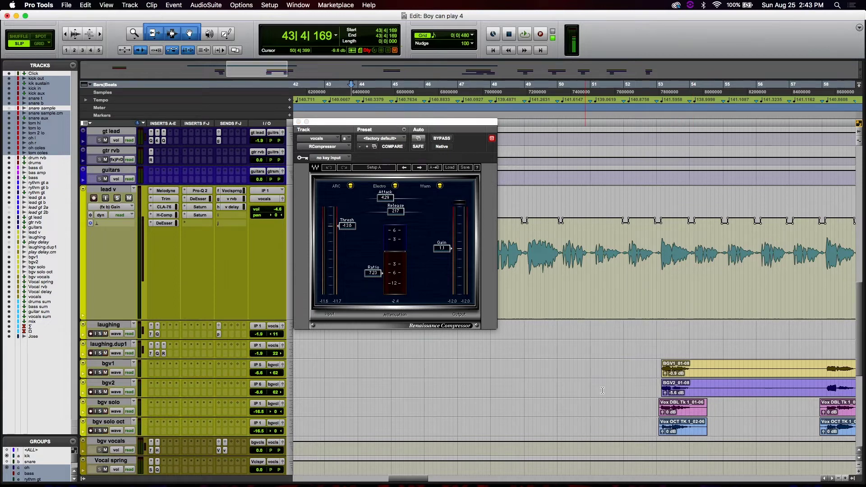
{"action": "left_click", "coordinate": [657, 363]}
{"action": "key", "text": "space"}
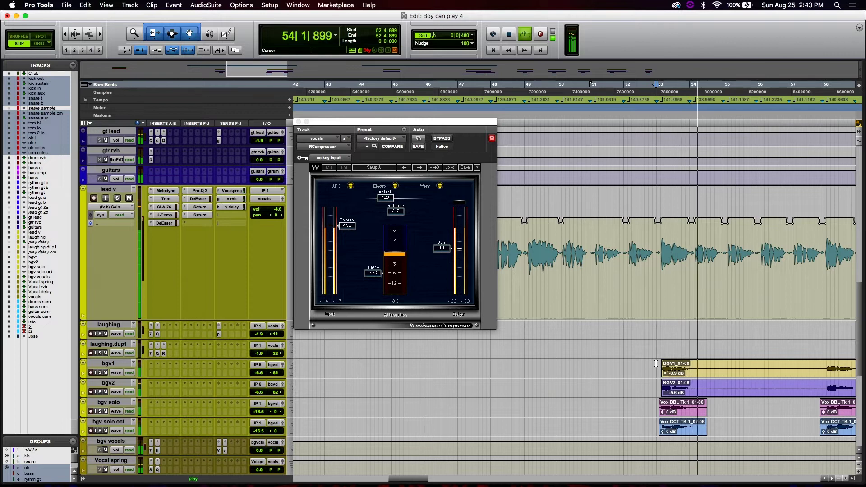
- Open the L1 limiter on the vocals bus, replay the backing vocal section, stop playback, and return the limiter's Out Ceiling to -14.8
{"action": "scroll", "coordinate": [656, 363], "scroll_direction": "down", "scroll_amount": 5}
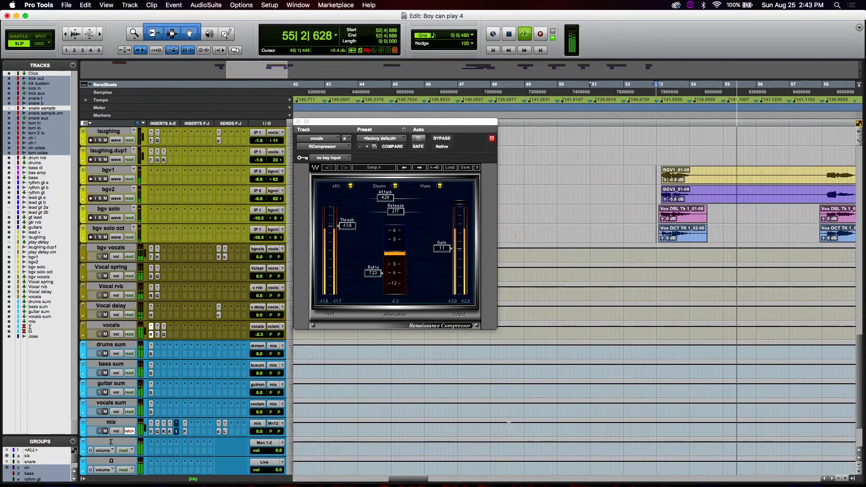
{"action": "left_click", "coordinate": [159, 335]}
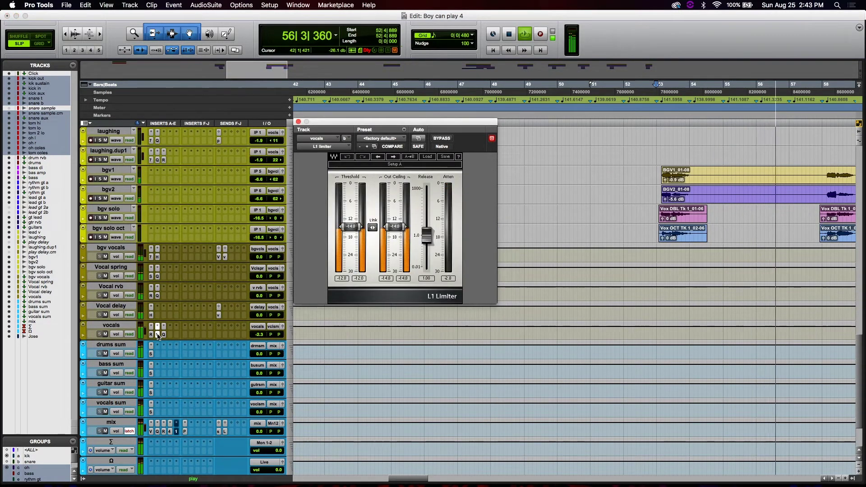
{"action": "key", "text": "space"}
{"action": "key", "text": "space"}
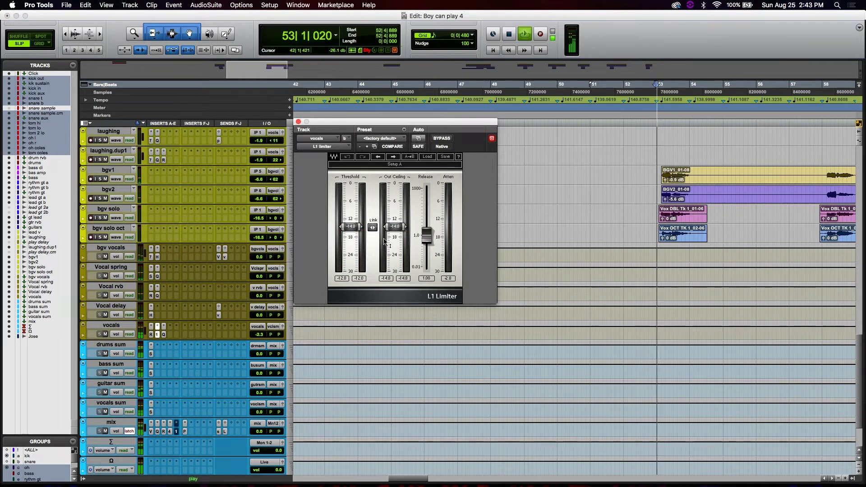
{"action": "key", "text": "space"}
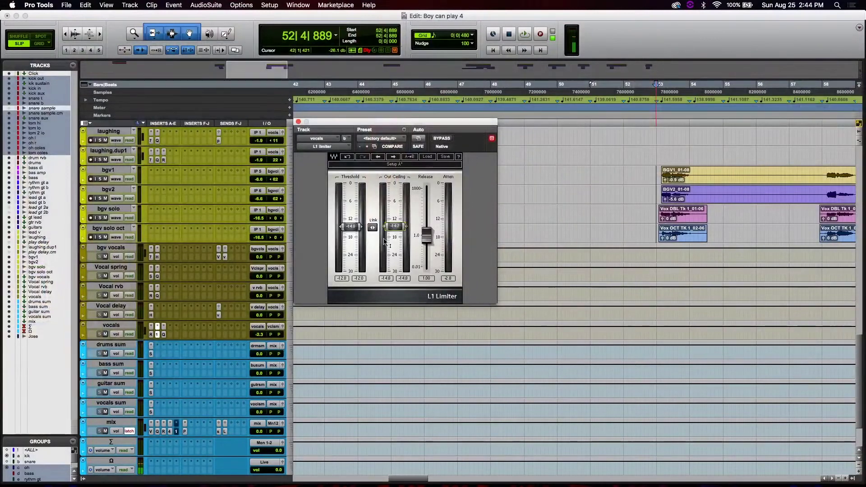
{"action": "scroll", "coordinate": [174, 214], "scroll_direction": "up", "scroll_amount": 15}
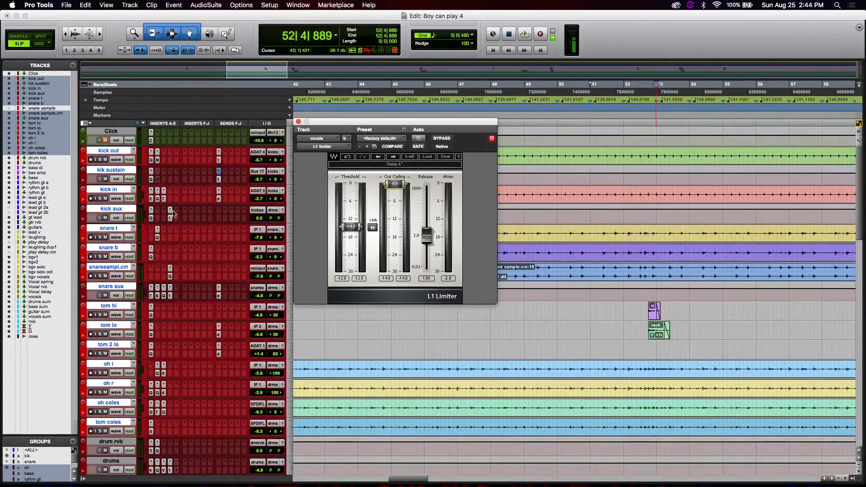
{"action": "left_click_drag", "start_coordinate": [401, 192], "coordinate": [426, 240]}
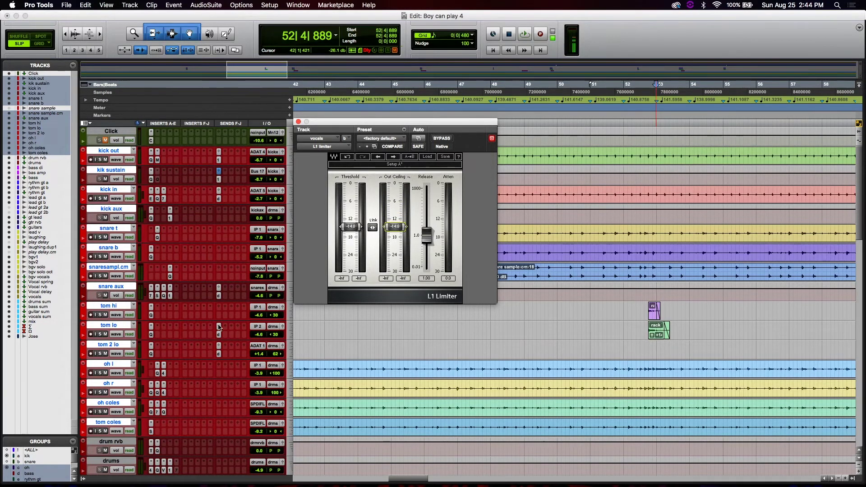
- Open the L1 limiter on the drums bus, play the song with it open, stop and close it, and select the drums track
{"action": "scroll", "coordinate": [219, 327], "scroll_direction": "down", "scroll_amount": 6}
{"action": "left_click", "coordinate": [171, 354]}
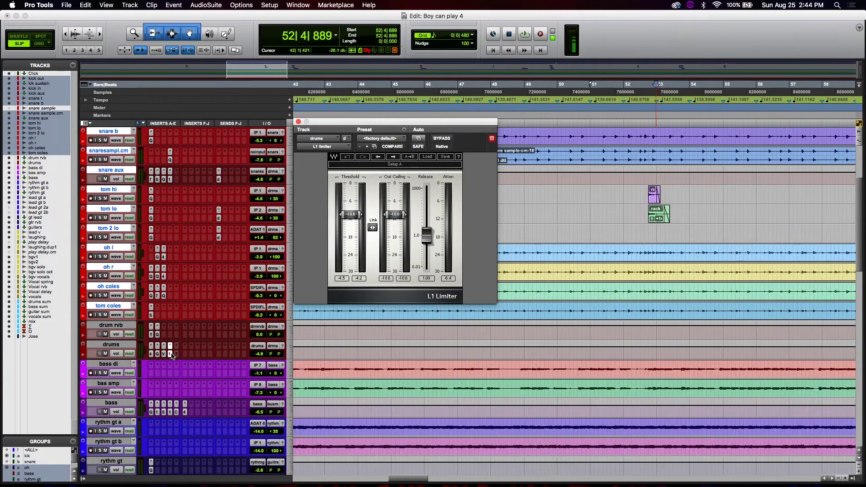
{"action": "key", "text": "space"}
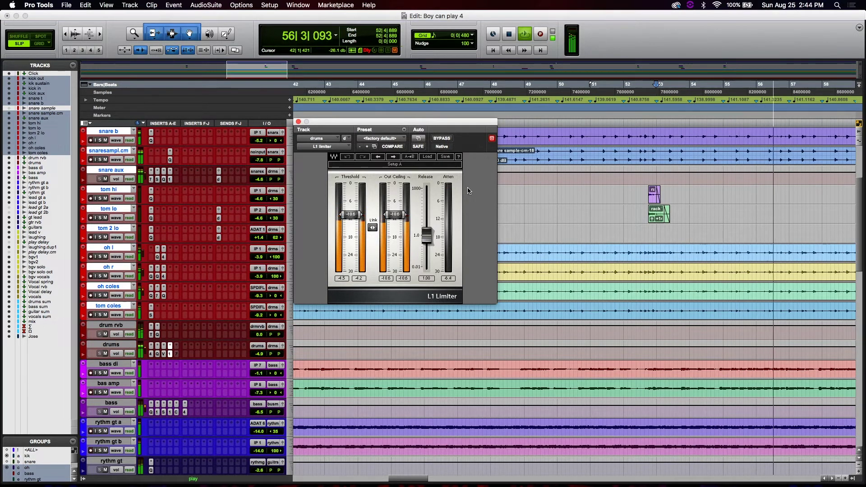
{"action": "key", "text": "space"}
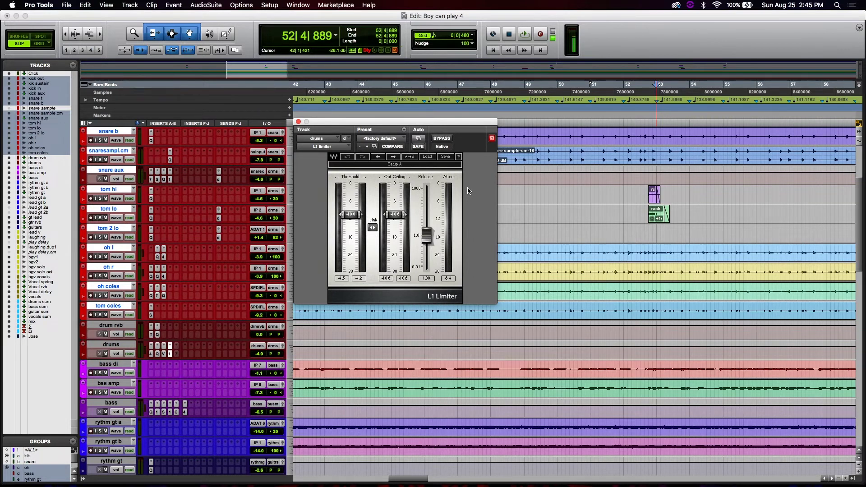
{"action": "left_click", "coordinate": [298, 123]}
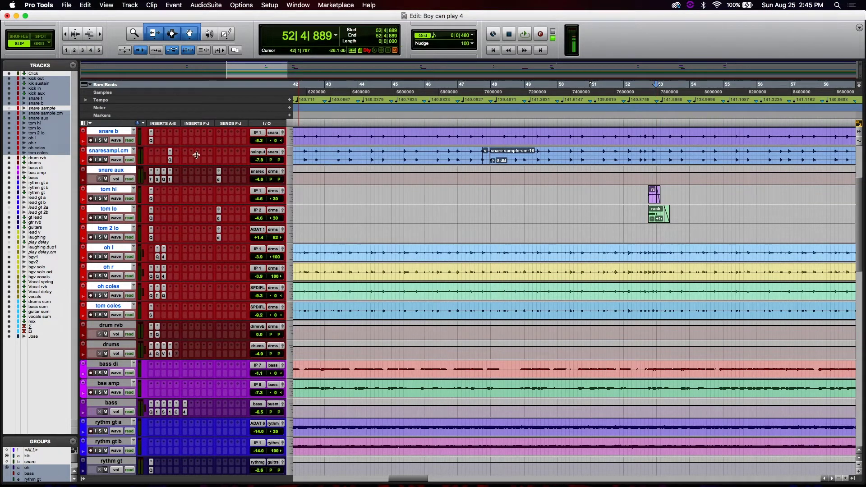
{"action": "left_click", "coordinate": [111, 345]}
{"action": "scroll", "coordinate": [126, 334], "scroll_direction": "down", "scroll_amount": 6}
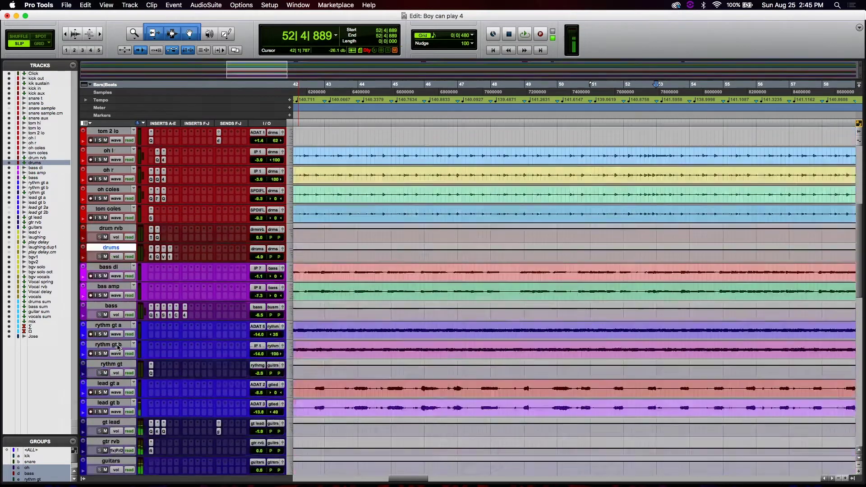
{"action": "scroll", "coordinate": [125, 396], "scroll_direction": "down", "scroll_amount": 15}
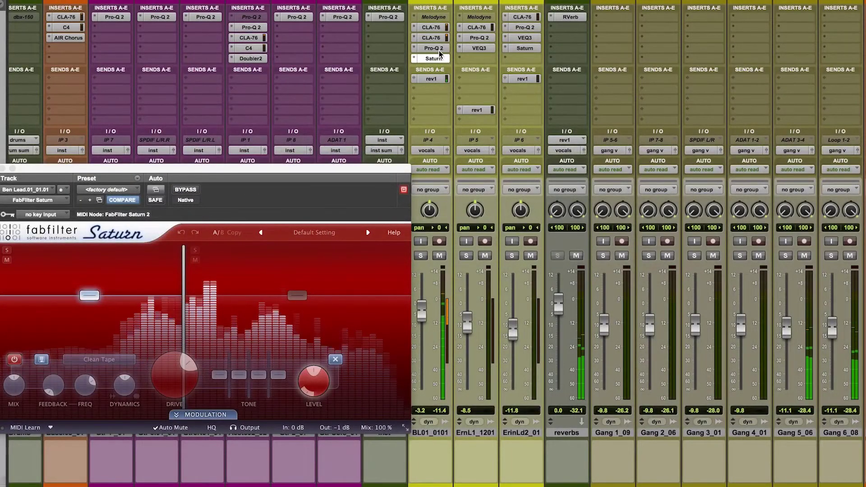
- In the other session's mixer, view the Pro-Q 2 on the BL01_0101 vocal track and the Doubler2 on Acstc02_02
{"action": "left_click", "coordinate": [439, 51]}
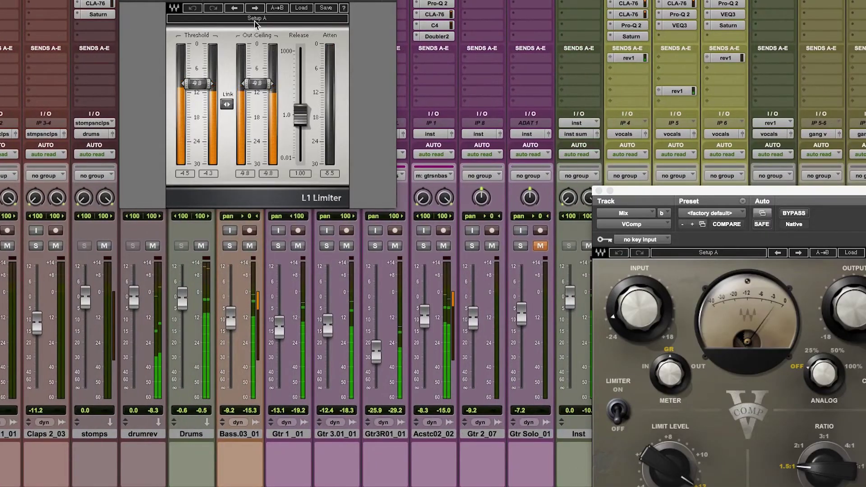
{"action": "left_click", "coordinate": [440, 38]}
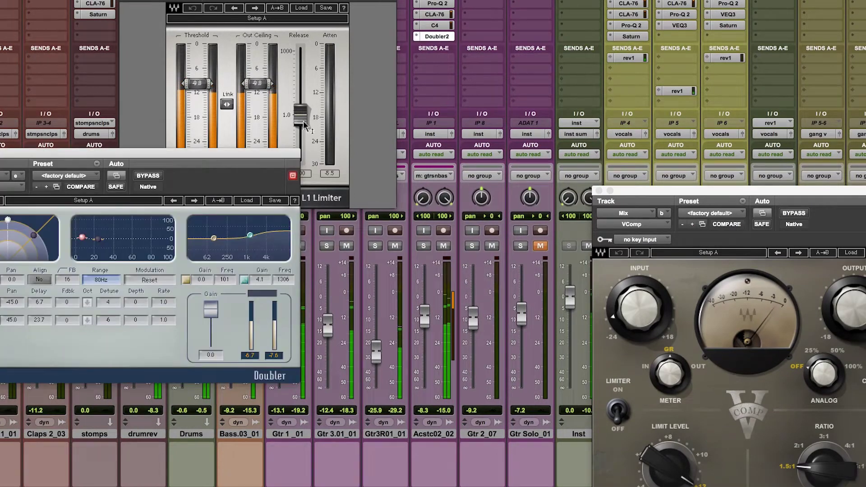